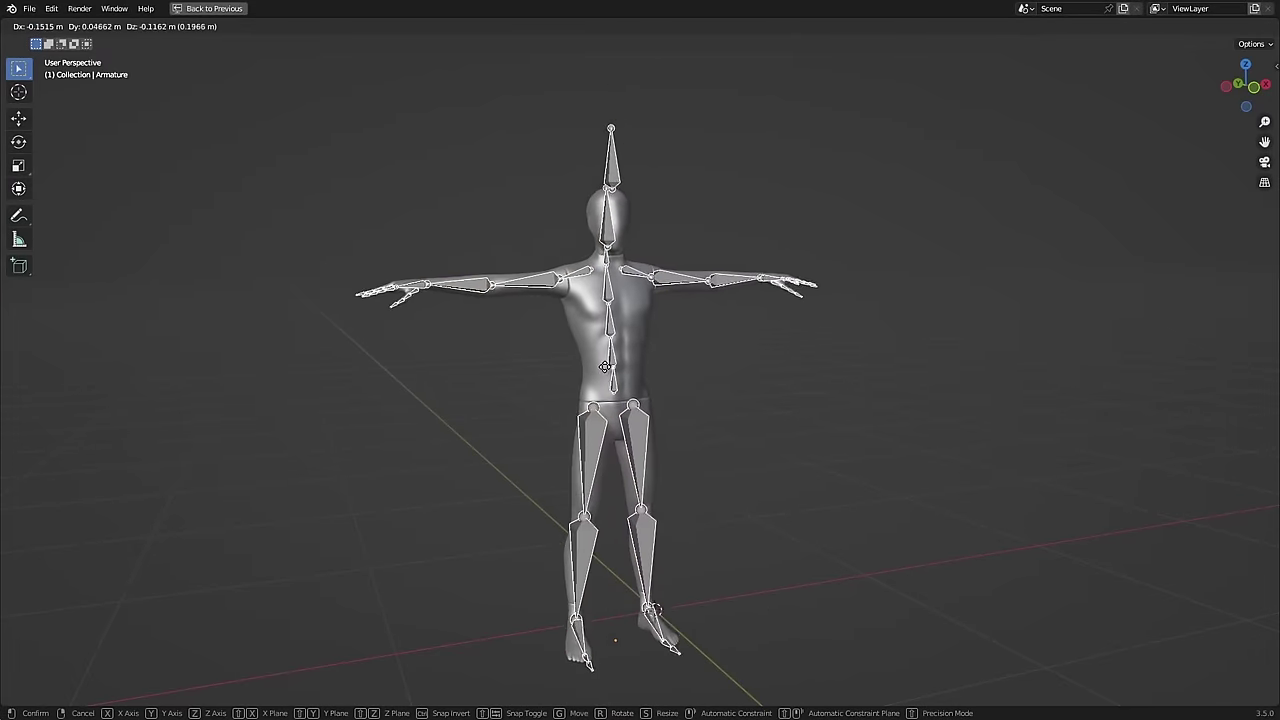
# - Cancel the armature's move and clear the parent of the body mesh
pyautogui.rightClick(623, 340)
pyautogui.click(623, 304)
pyautogui.hotkey('alt', 'p')
pyautogui.click(622, 298)
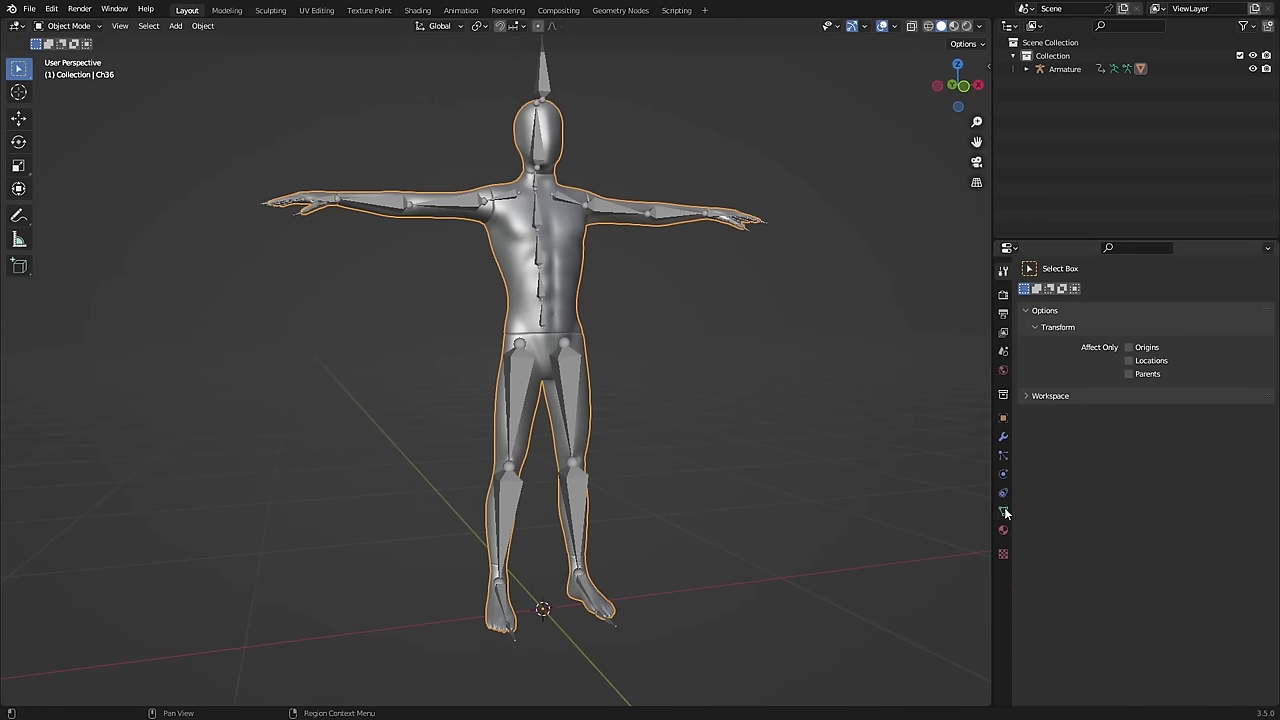
# - Delete all vertex groups from the body mesh Ch36
pyautogui.click(1004, 511)
pyautogui.click(1263, 367)
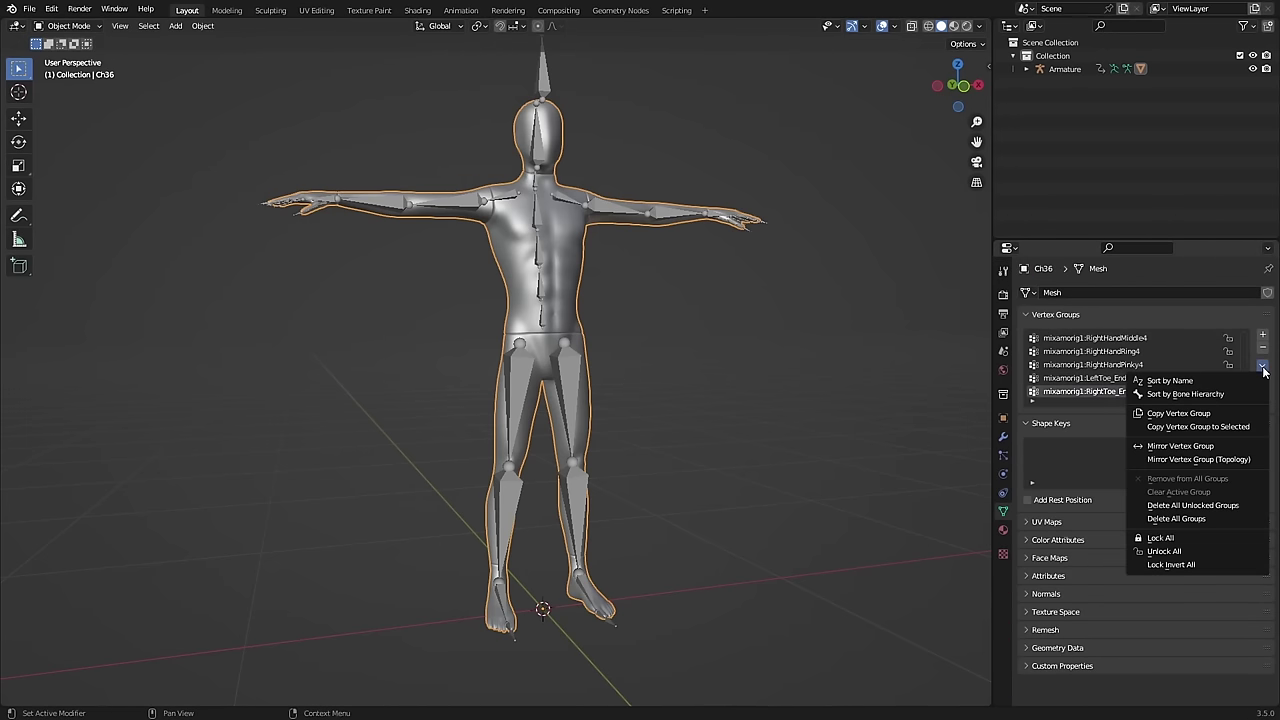
pyautogui.click(1206, 518)
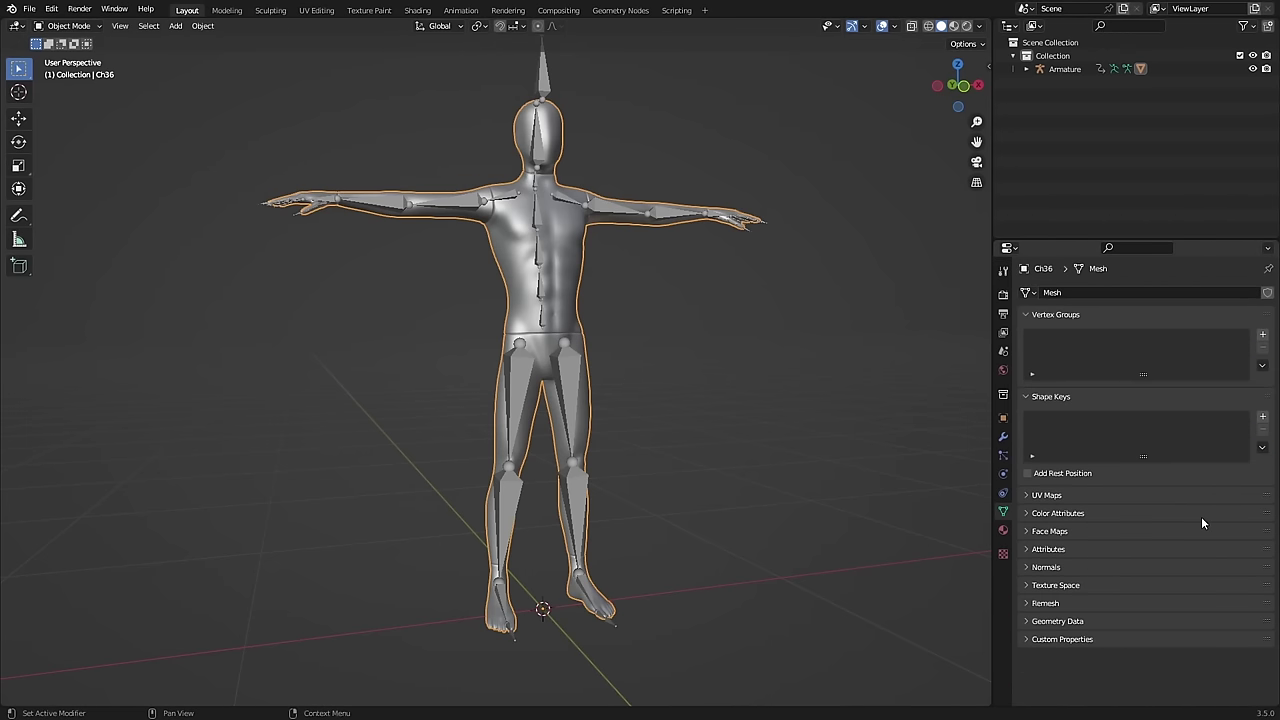
# - In Pose Mode, rotate the left upper arm bone about 86° around global Y, then rotate the right upper arm around Y as well
pyautogui.click(536, 220)
pyautogui.hotkey('ctrl', 'Tab')
pyautogui.press('r')
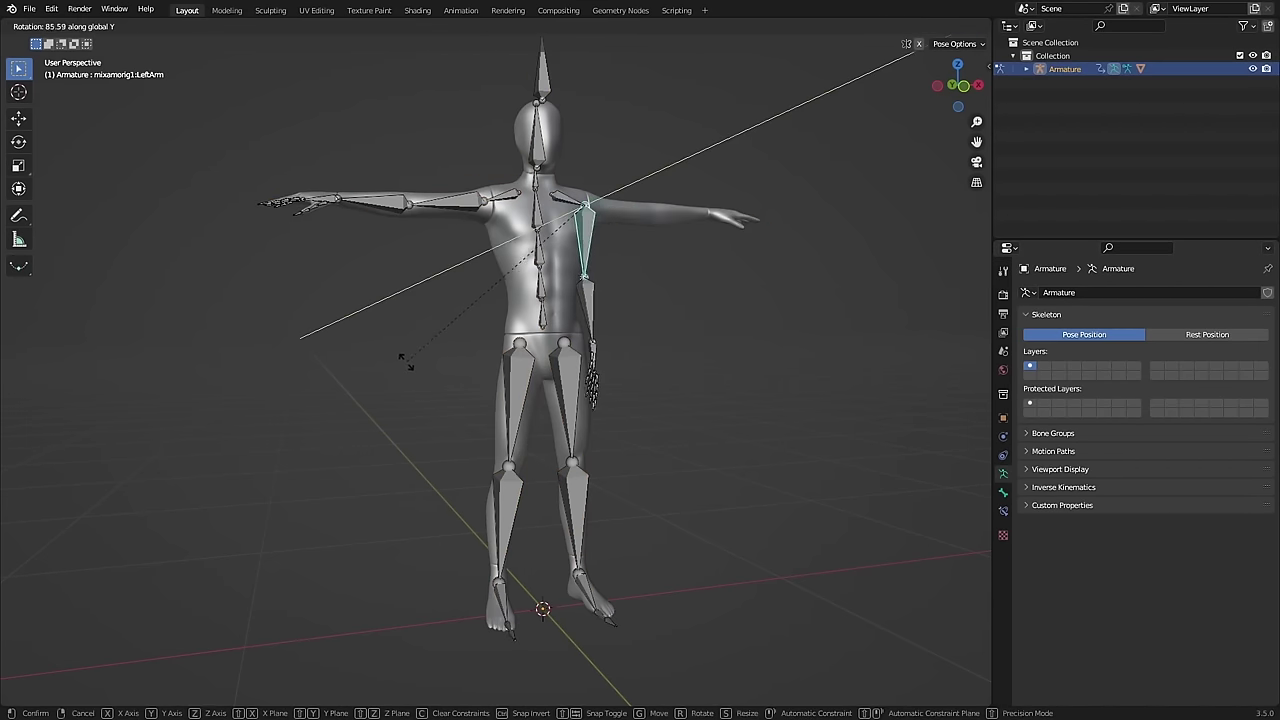
pyautogui.click(406, 362)
pyautogui.click(445, 203)
pyautogui.press('r')
pyautogui.press('y')
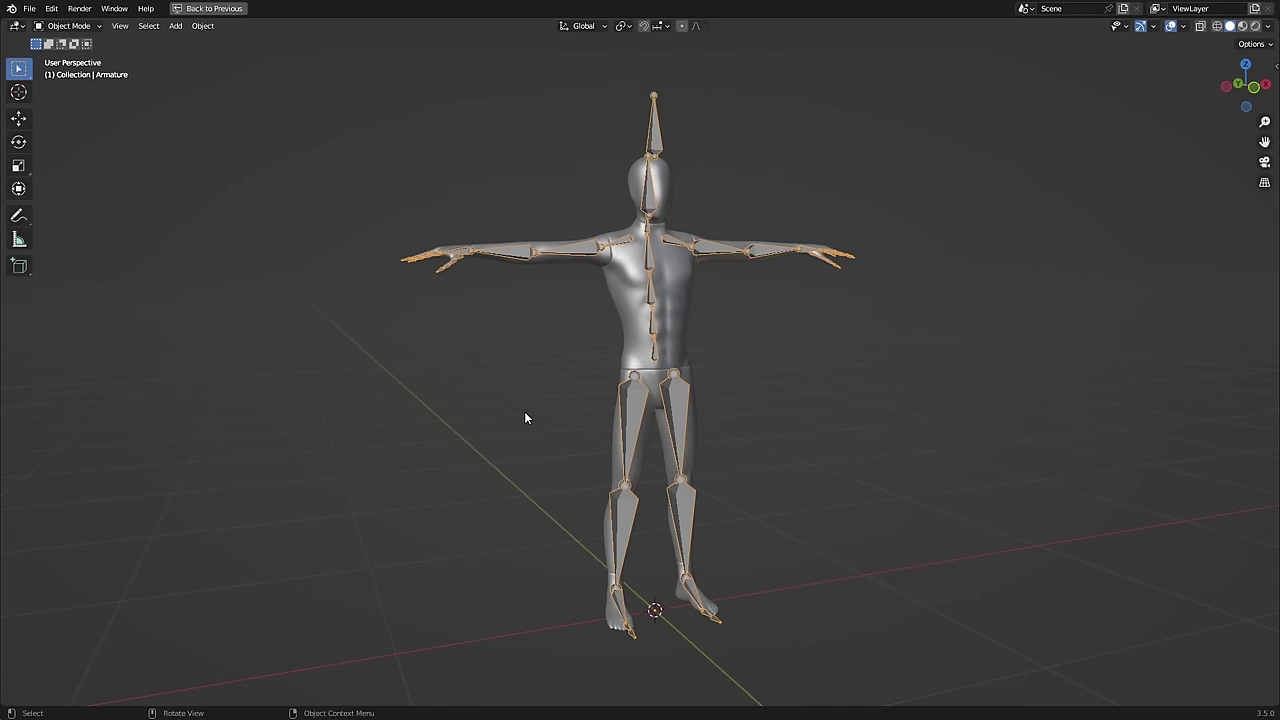
# - Parent the body mesh to the armature with automatic weights
pyautogui.click(524, 411)
pyautogui.click(628, 310)
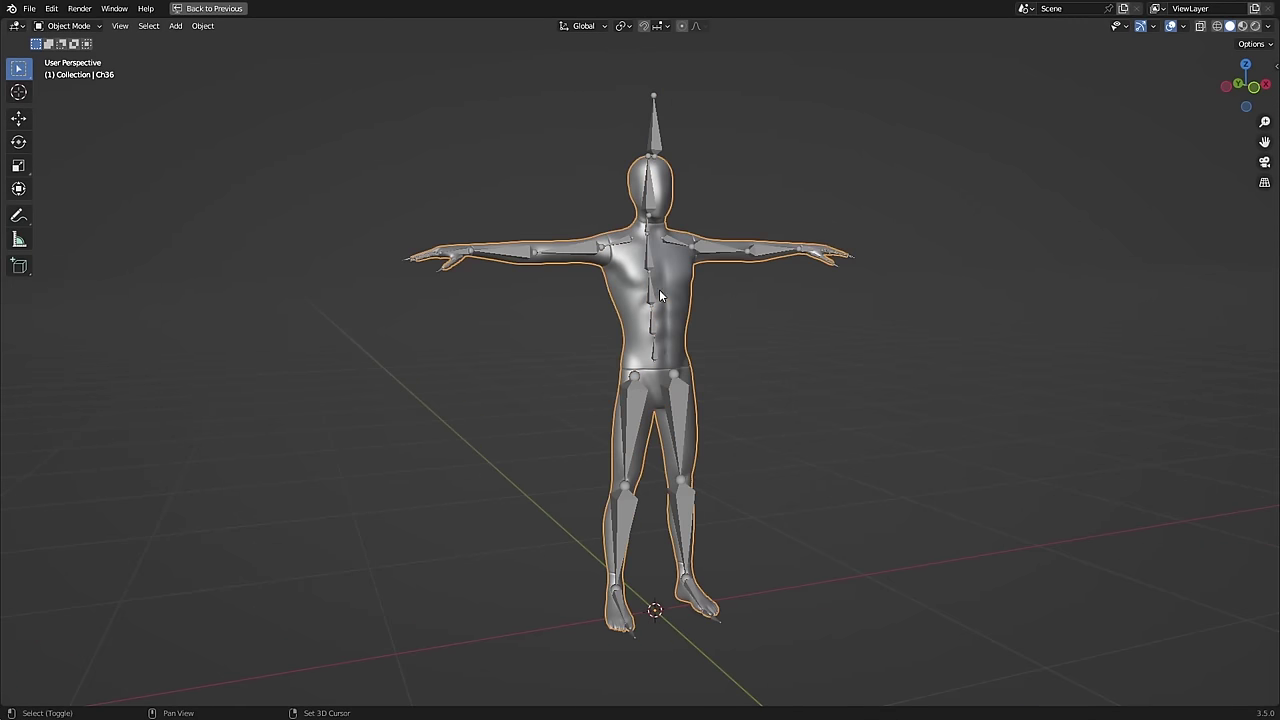
pyautogui.keyDown('shift'); pyautogui.click(651, 291); pyautogui.keyUp('shift')
pyautogui.hotkey('ctrl', 'p')
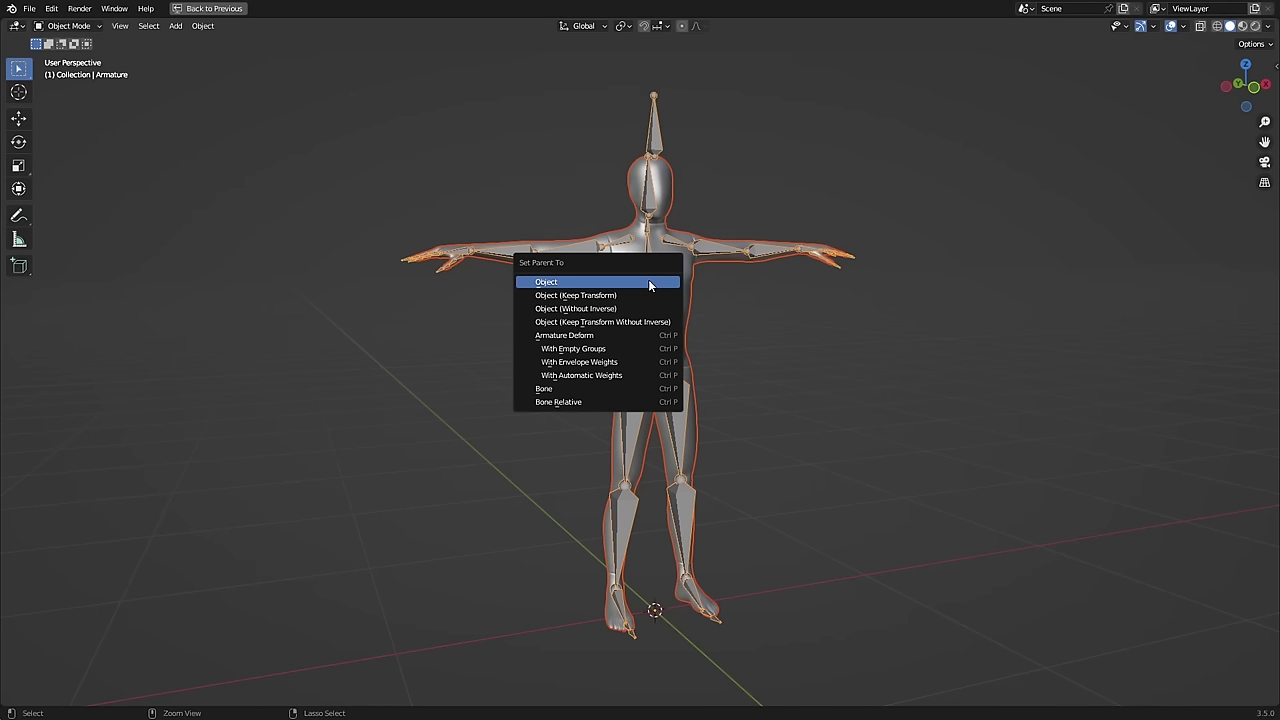
pyautogui.click(570, 375)
# - In Pose Mode, rotate the right thigh bone sideways by about 84° to test the hip deformation
pyautogui.hotkey('ctrl', 'Tab')
pyautogui.click(720, 248)
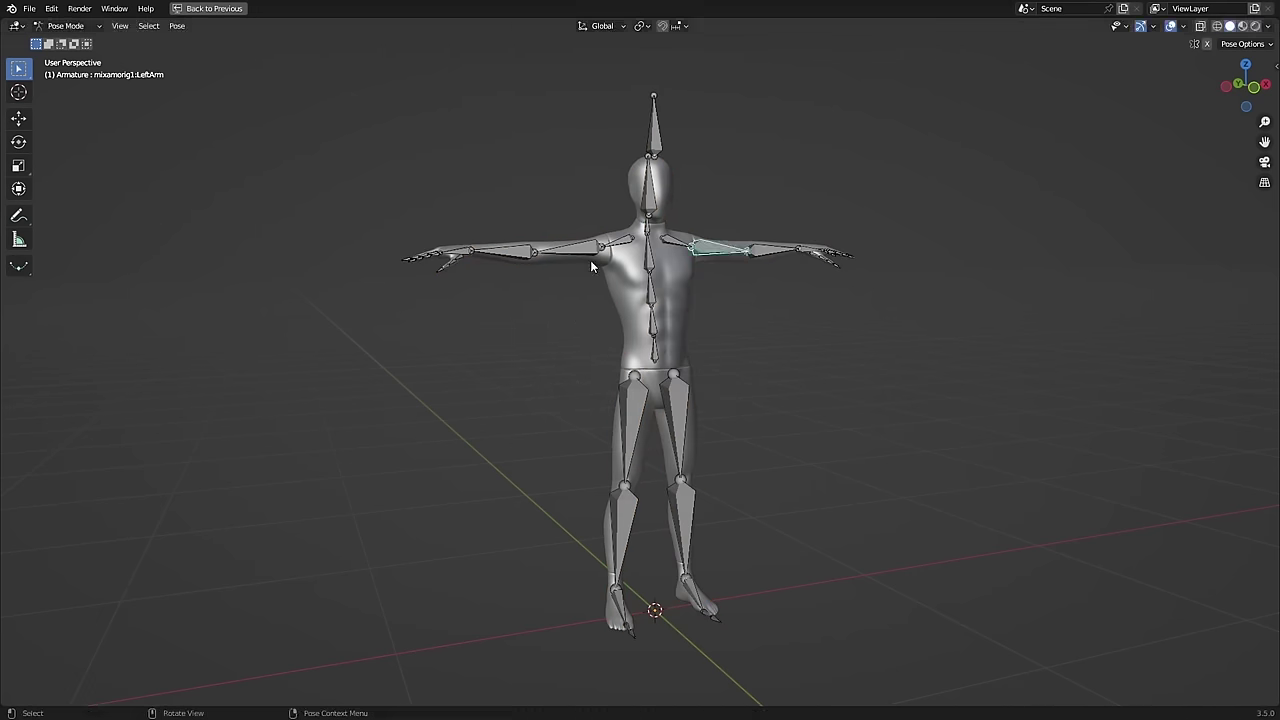
pyautogui.click(630, 430)
pyautogui.press('r')
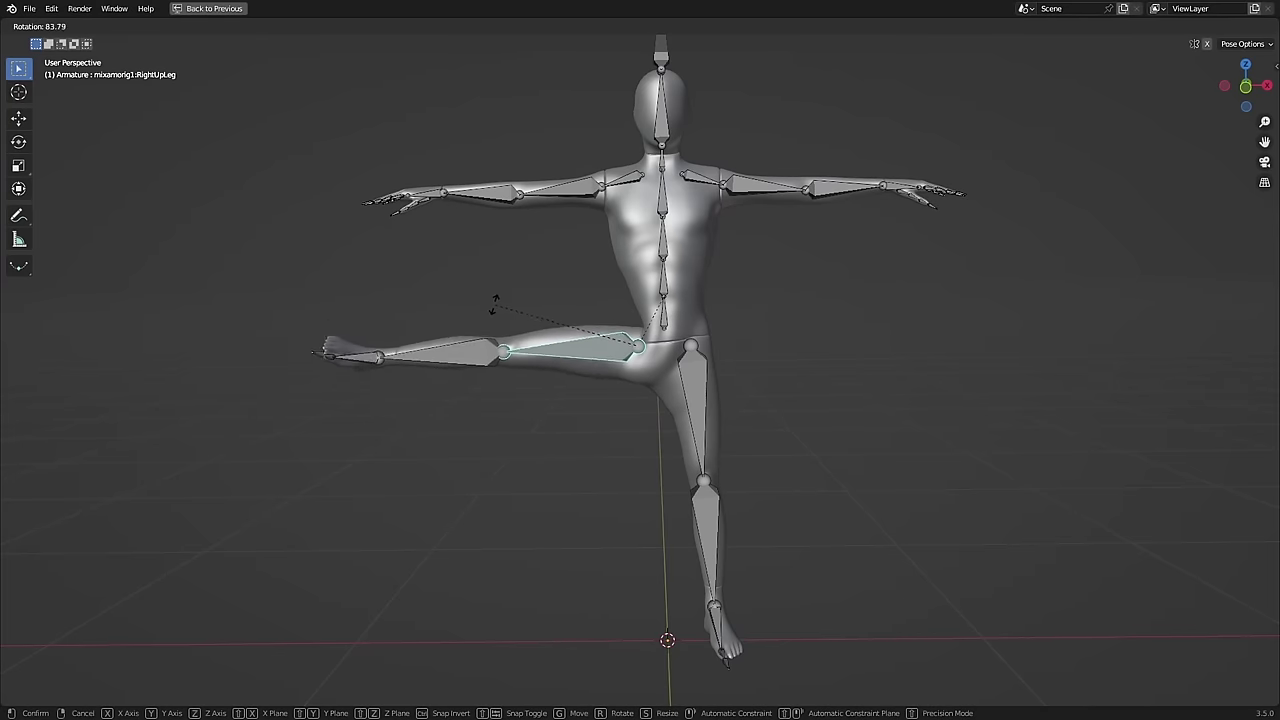
pyautogui.click(488, 306)
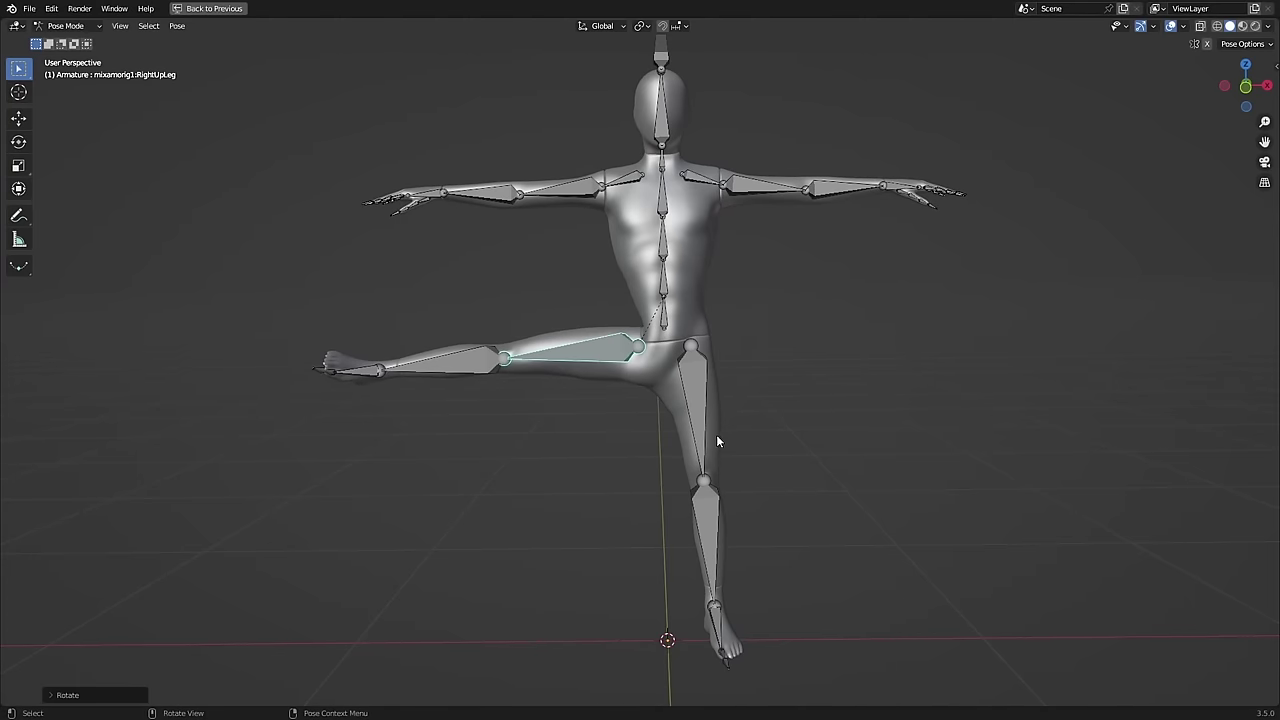
# - Rotate the left thigh bone outward and hide the overlays to inspect how the hip deforms
pyautogui.click(704, 438)
pyautogui.press('r')
pyautogui.click(826, 426)
pyautogui.hotkey('shift', 'alt', 'z')
pyautogui.moveTo(751, 486); pyautogui.dragTo(429, 486, button='middle')
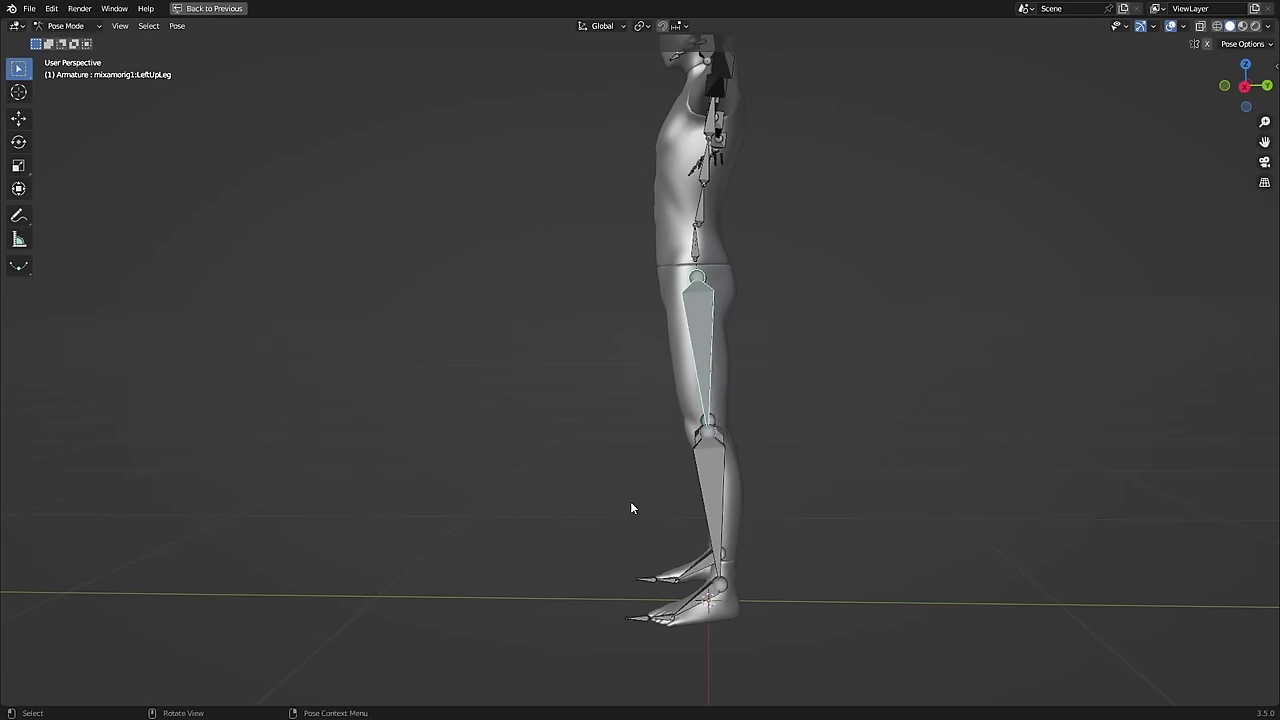
# - Rotate the left thigh bone from the side view and examine its weights around the hip up close
pyautogui.press('r')
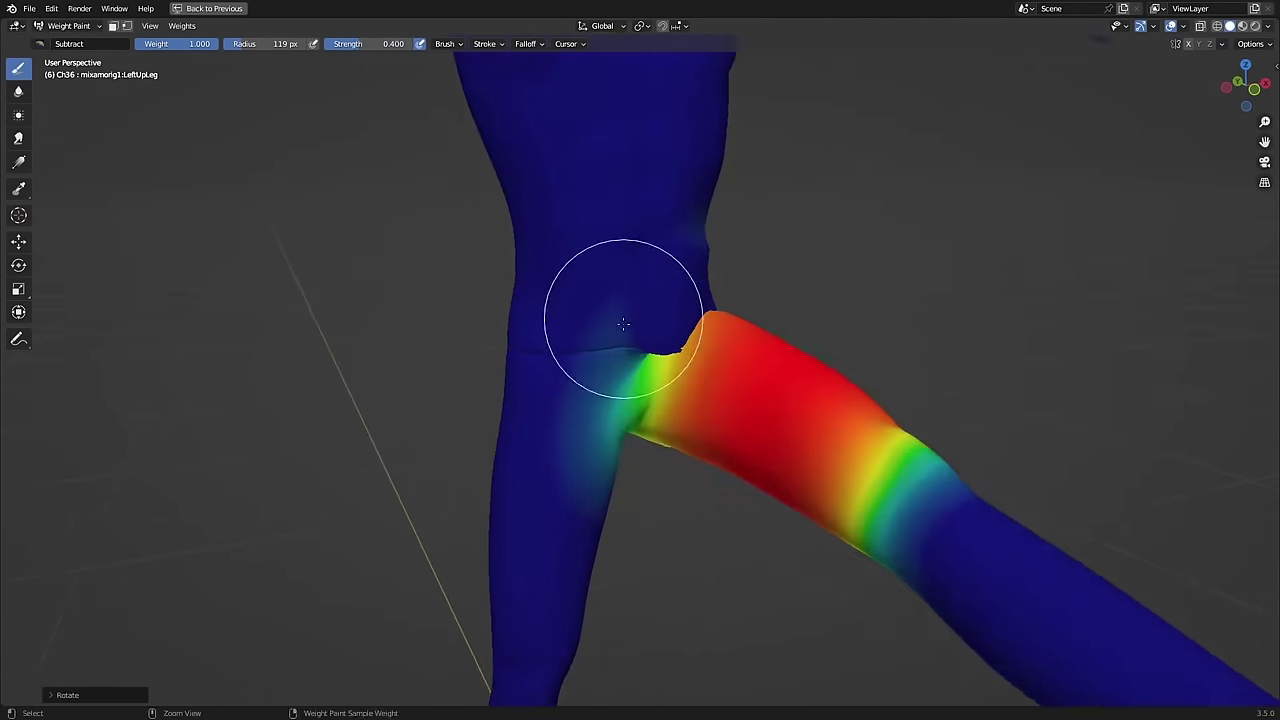
pyautogui.scroll(3, 620, 314)
pyautogui.moveTo(617, 363); pyautogui.dragTo(629, 400, button='middle')
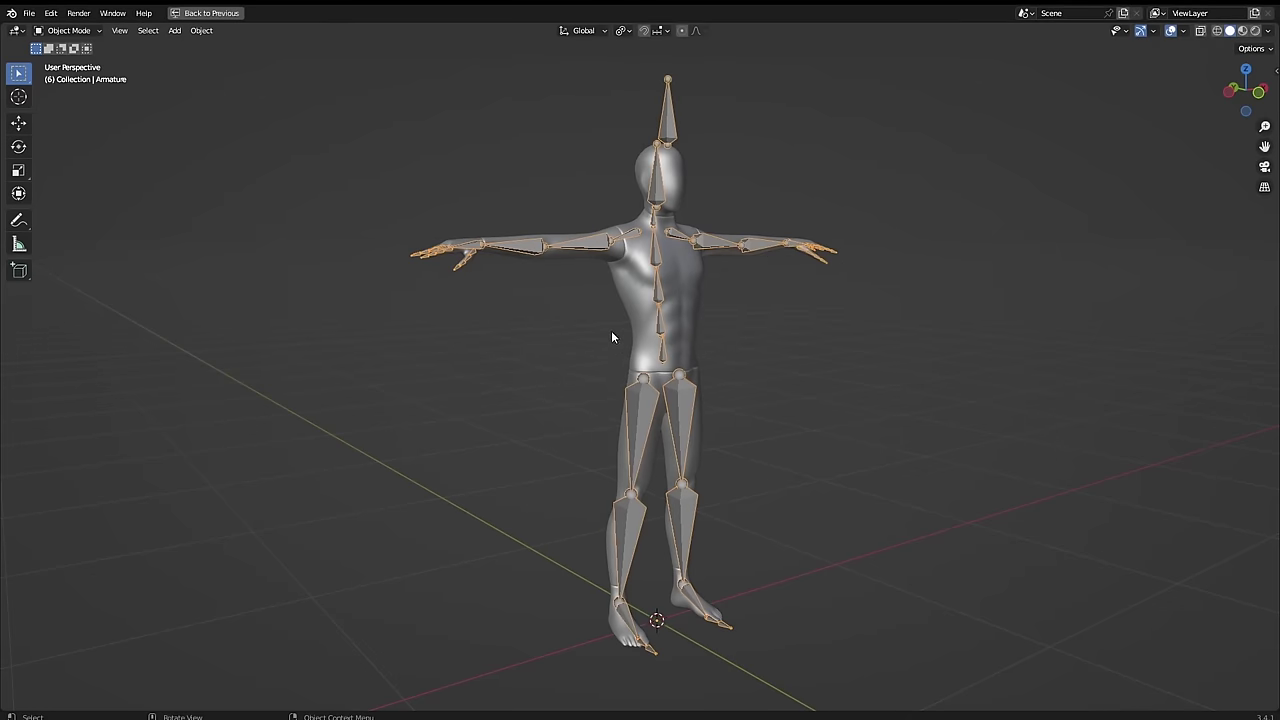
pyautogui.hotkey('ctrl', 'Tab')
pyautogui.press('r')
pyautogui.press('y')
pyautogui.rightClick(556, 432)
pyautogui.hotkey('ctrl', 'Tab')
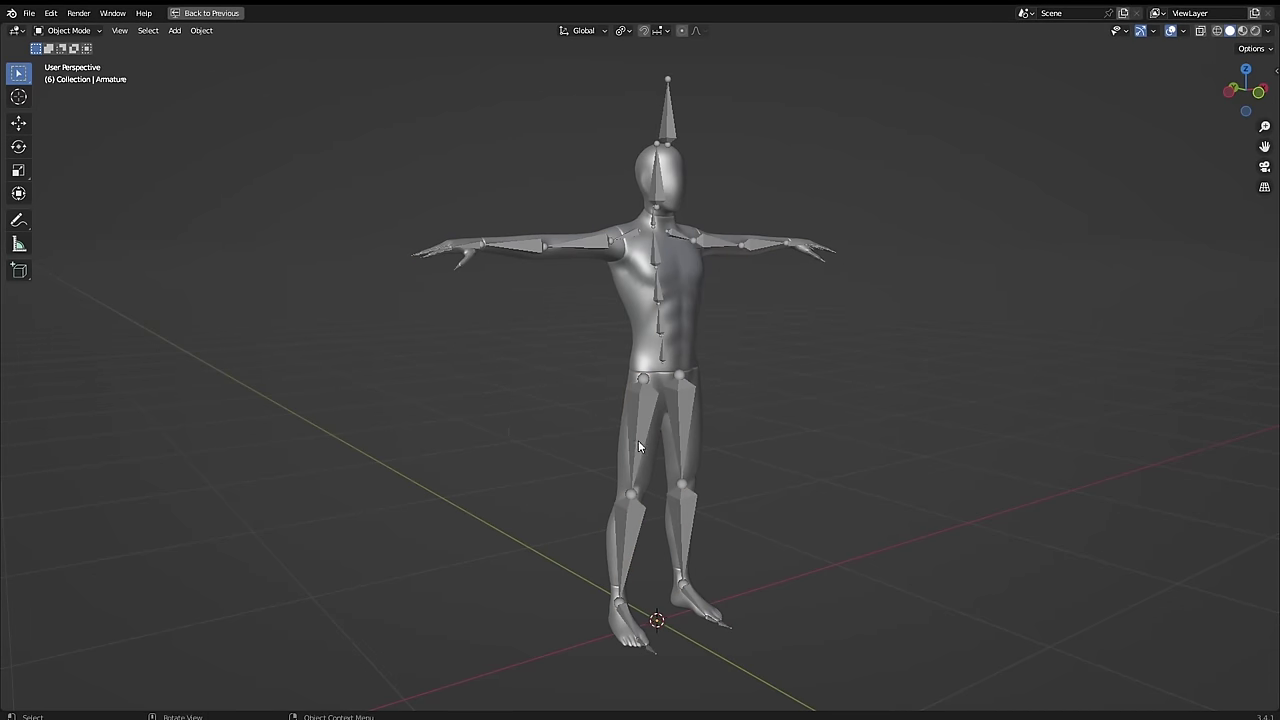
# - In the armature's Edit Mode, add a new bone over the left upper thigh and scale it down to a small bone
pyautogui.press('Tab')
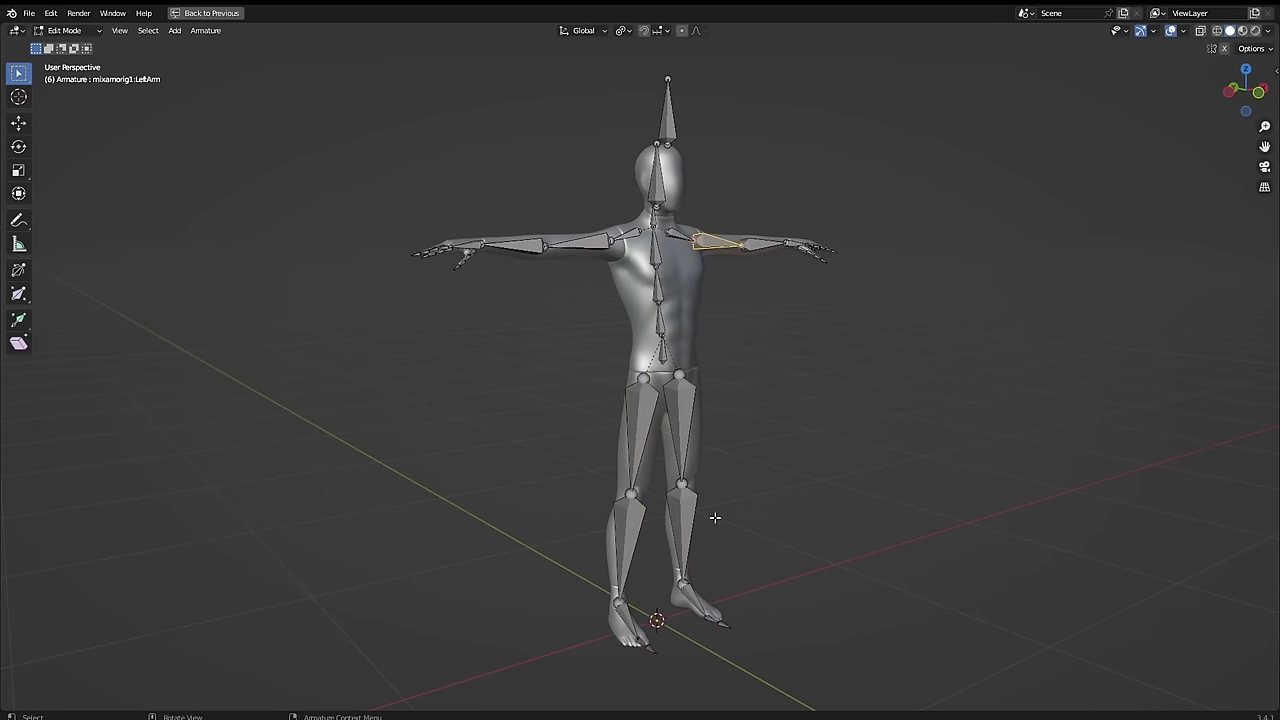
pyautogui.scroll(8, 715, 517)
pyautogui.press('KP_1')
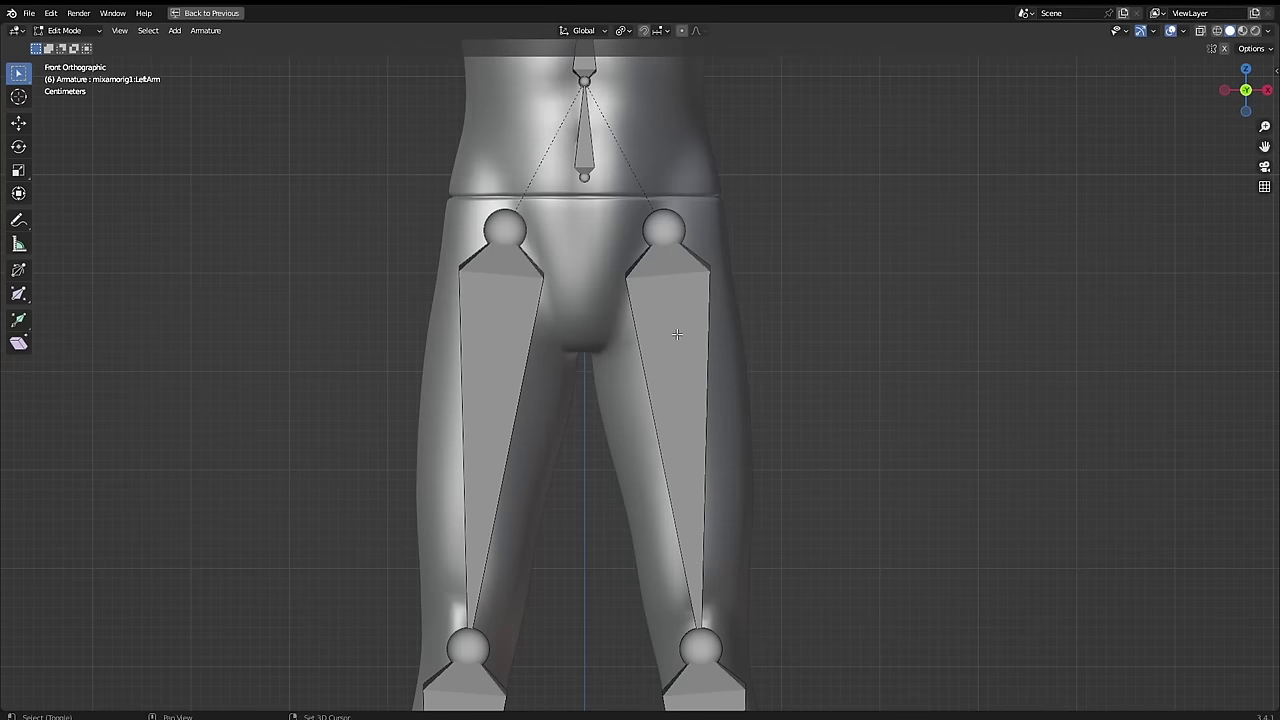
pyautogui.hotkey('shift', 'a')
pyautogui.press('s')
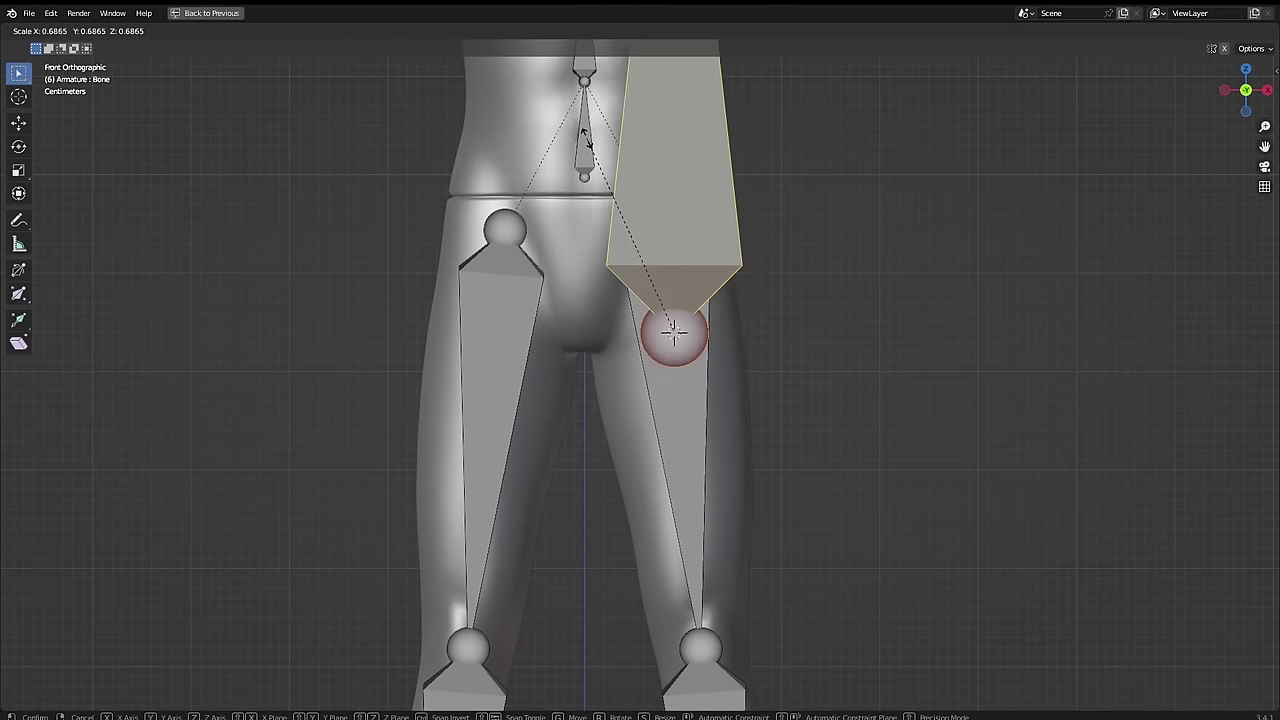
pyautogui.click(675, 325)
# - Move the new bone along Y to the middle of the left thigh, using wireframe display to judge its depth
pyautogui.moveTo(682, 410); pyautogui.dragTo(480, 320, button='middle')
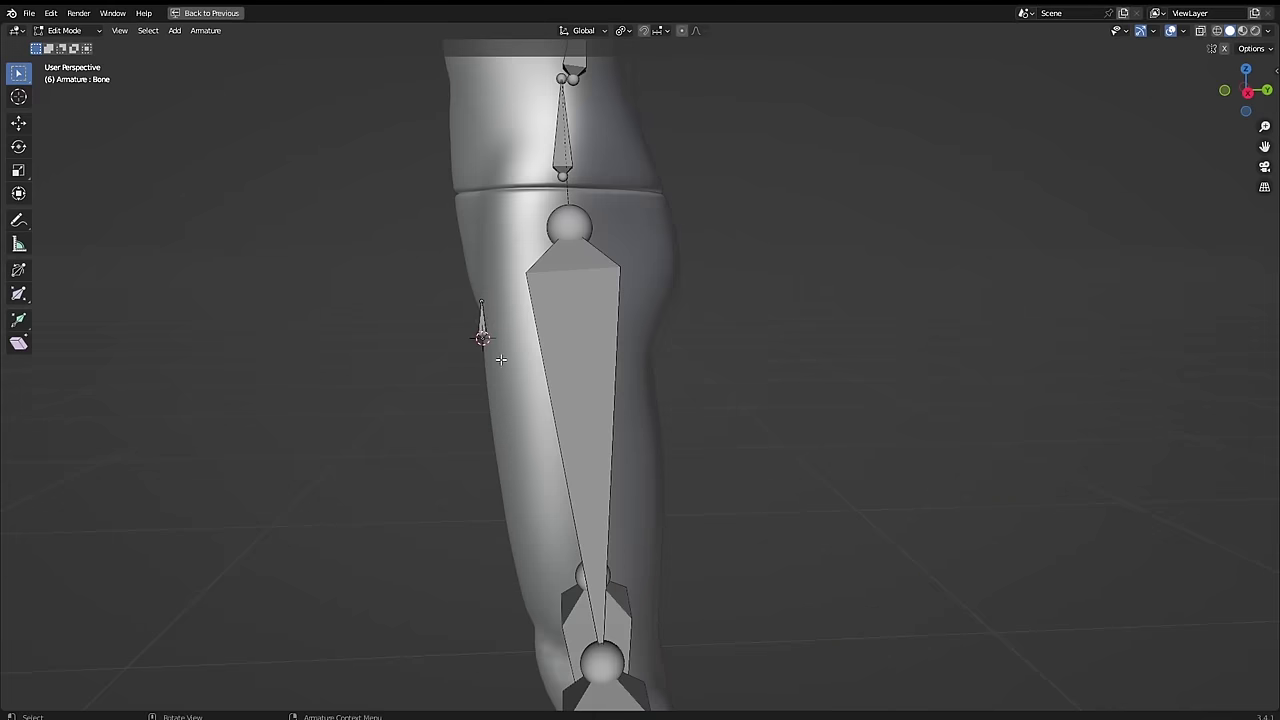
pyautogui.press('g')
pyautogui.press('y')
pyautogui.click(569, 384)
pyautogui.hotkey('shift', 'z')
pyautogui.press('g')
pyautogui.press('y')
pyautogui.click(577, 390)
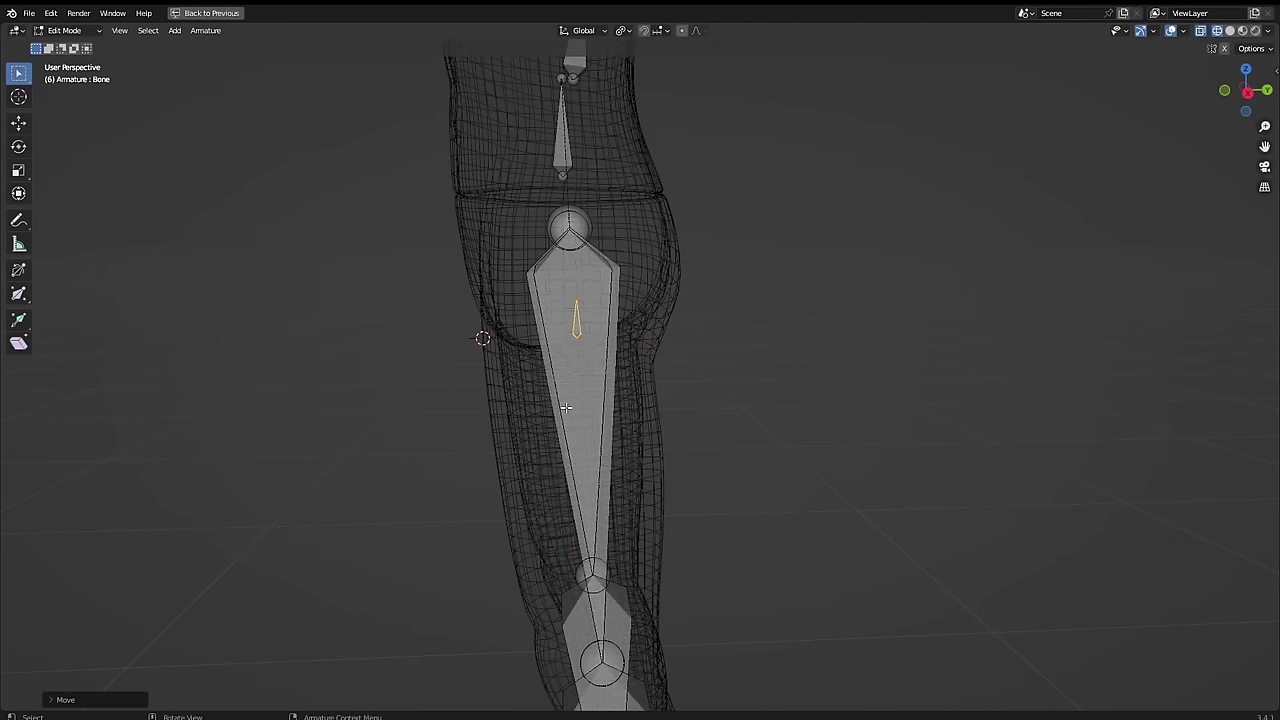
# - Extrude the small bone upward along Z by about 0.11 m, then extrude a shorter bone above it along Z
pyautogui.moveTo(566, 406); pyautogui.dragTo(957, 546, button='middle')
pyautogui.press('KP_1')
pyautogui.keyDown('shift'); pyautogui.moveTo(672, 302); pyautogui.dragTo(612, 497, button='middle'); pyautogui.keyUp('shift')
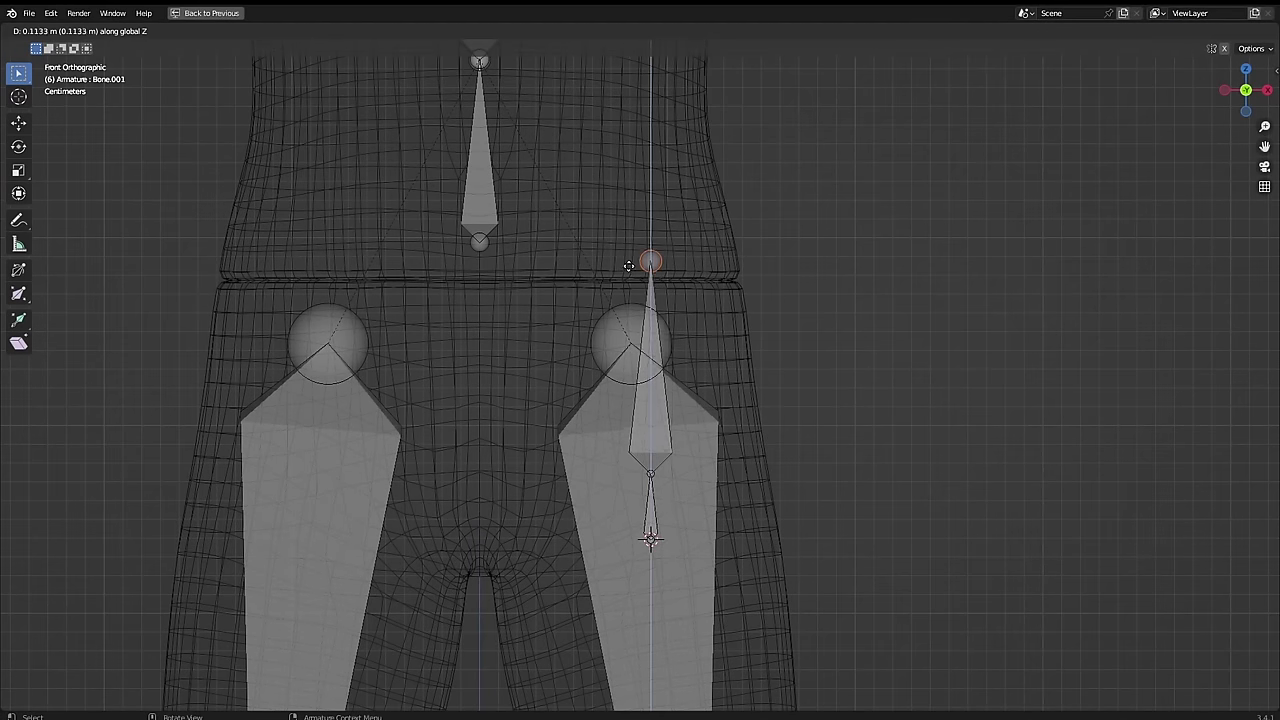
pyautogui.click(627, 260)
pyautogui.press('e')
pyautogui.press('z')
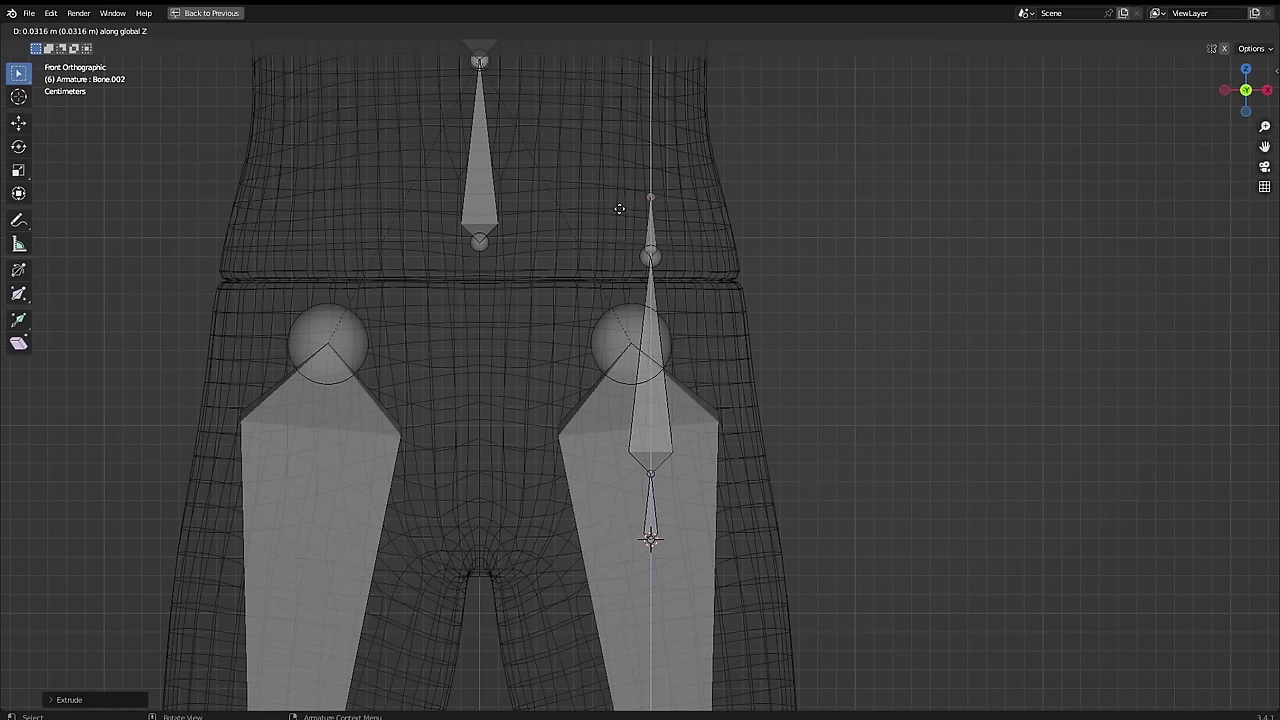
# - Move the uppermost bone of the new chain slightly inward toward the body's centre
pyautogui.keyDown('shift'); pyautogui.moveTo(456, 236); pyautogui.dragTo(548, 244, button='middle'); pyautogui.keyUp('shift')
pyautogui.keyDown('ctrl'); pyautogui.moveTo(548, 244); pyautogui.dragTo(548, 226, button='middle'); pyautogui.keyUp('ctrl')
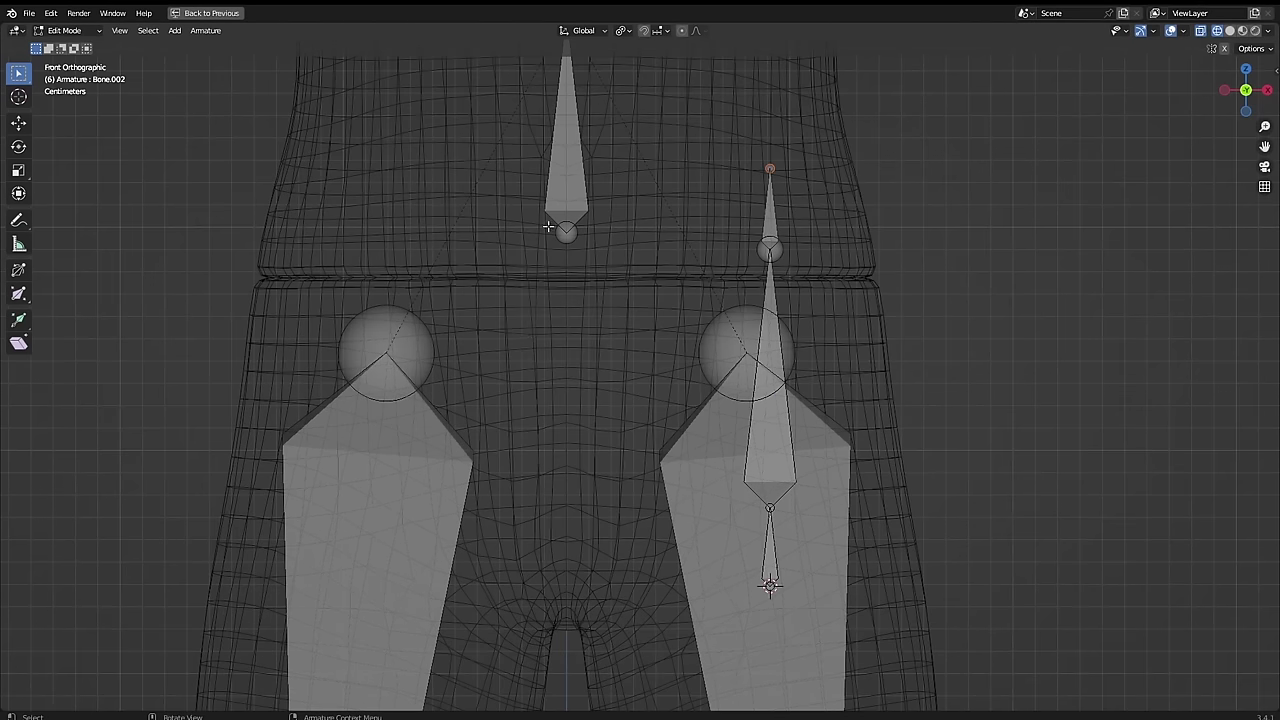
pyautogui.press('g')
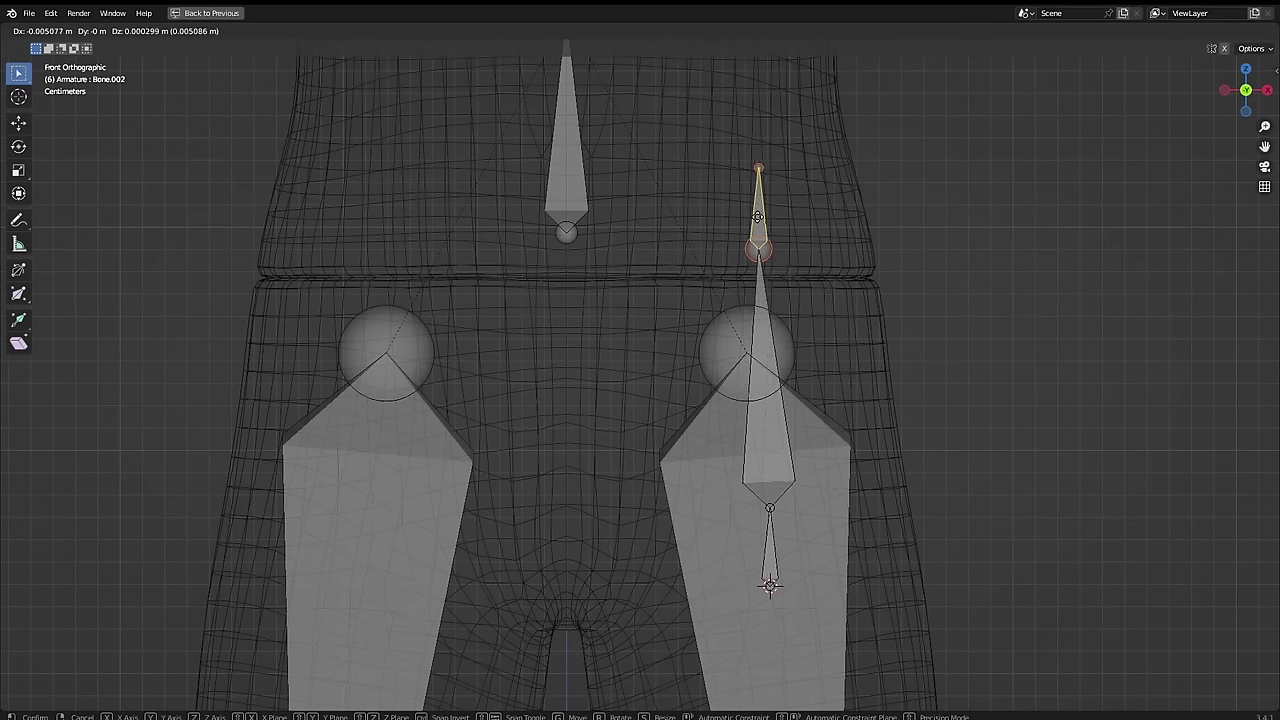
pyautogui.click(735, 219)
# - Rotate the lowest bone by about -7° and lower it slightly, then nudge the uppermost bone to refine the chain's alignment
pyautogui.click(745, 523)
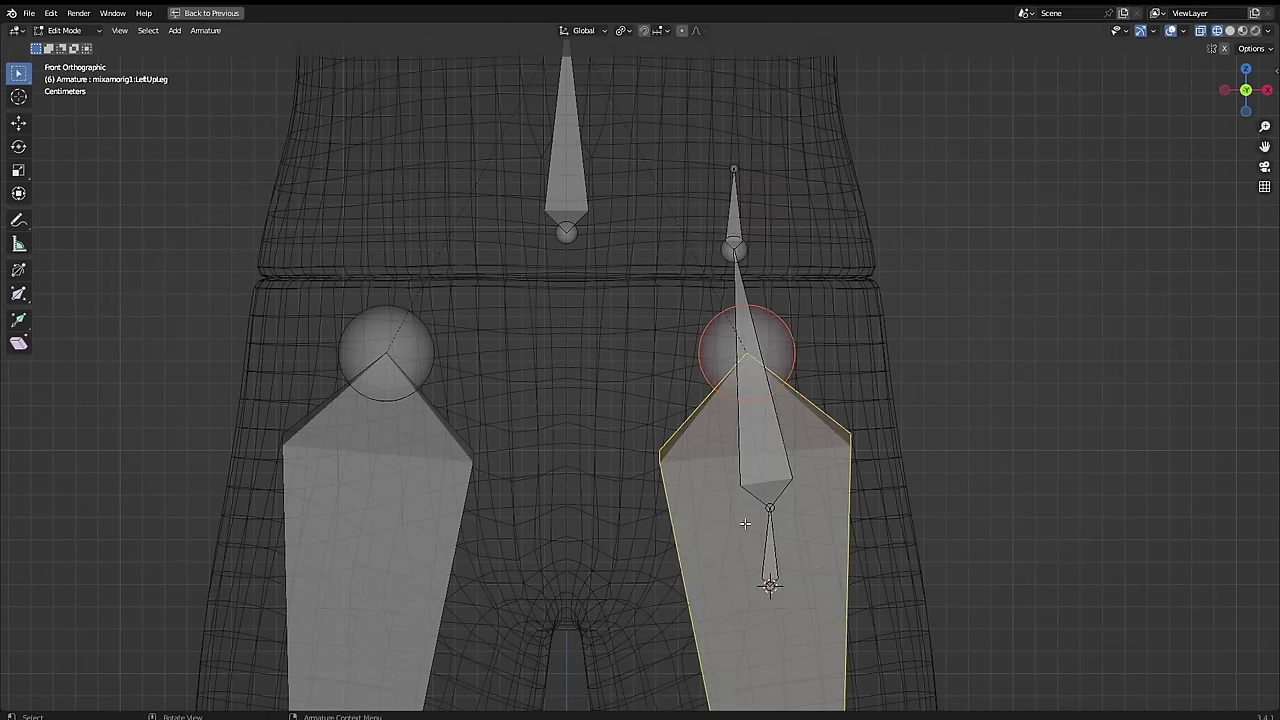
pyautogui.press('r')
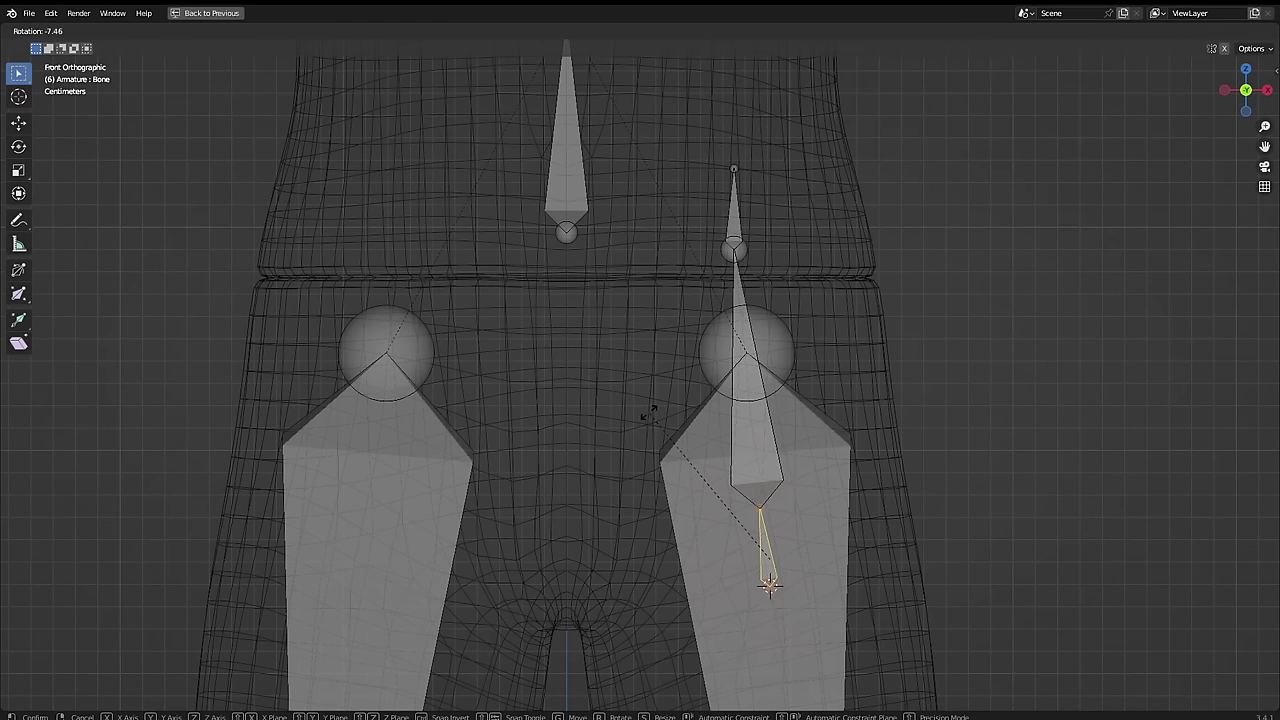
pyautogui.click(652, 409)
pyautogui.press('g')
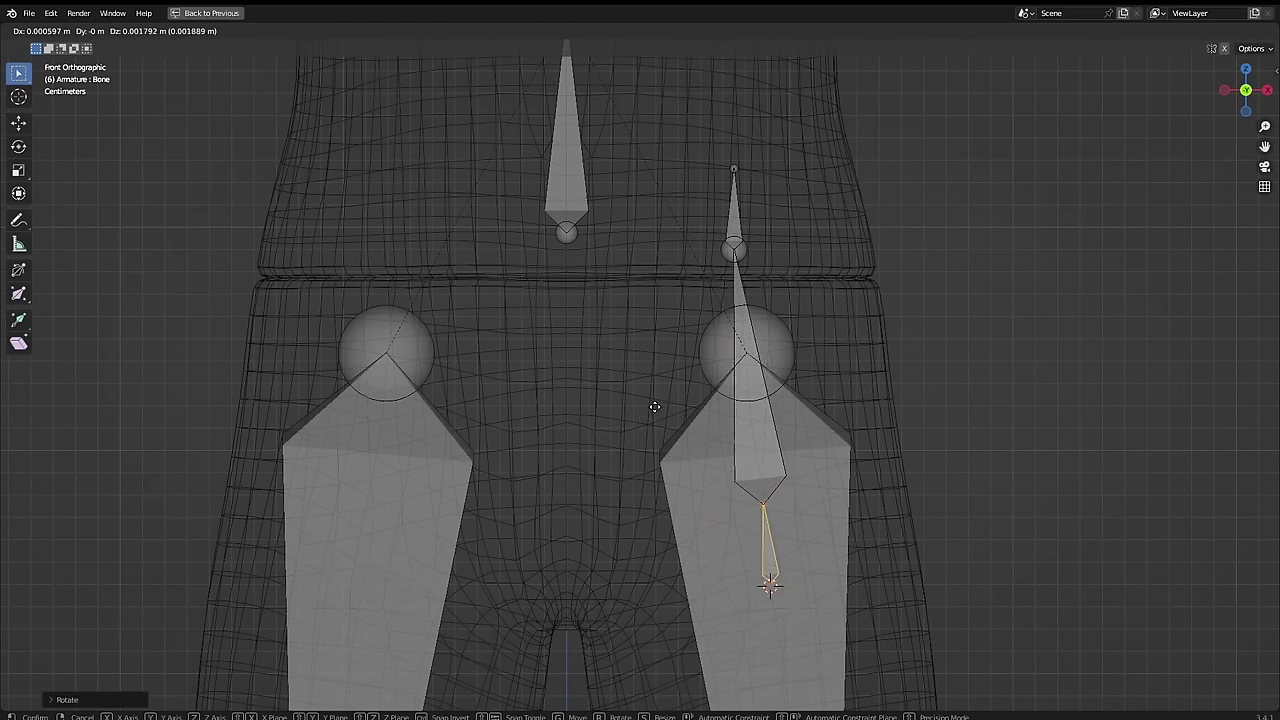
pyautogui.click(653, 425)
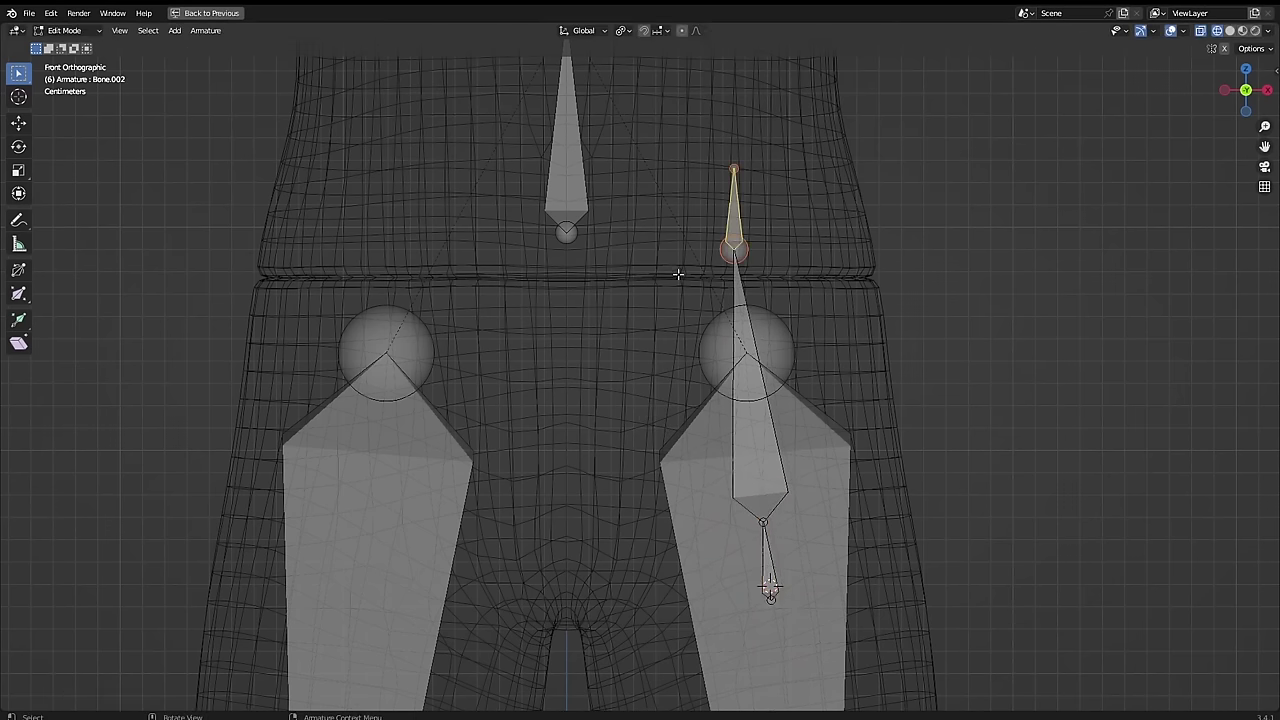
pyautogui.press('g')
pyautogui.click(684, 285)
# - Draw a freehand annotation curve beside the left hip and thigh
pyautogui.moveTo(961, 583); pyautogui.dragTo(943, 497)
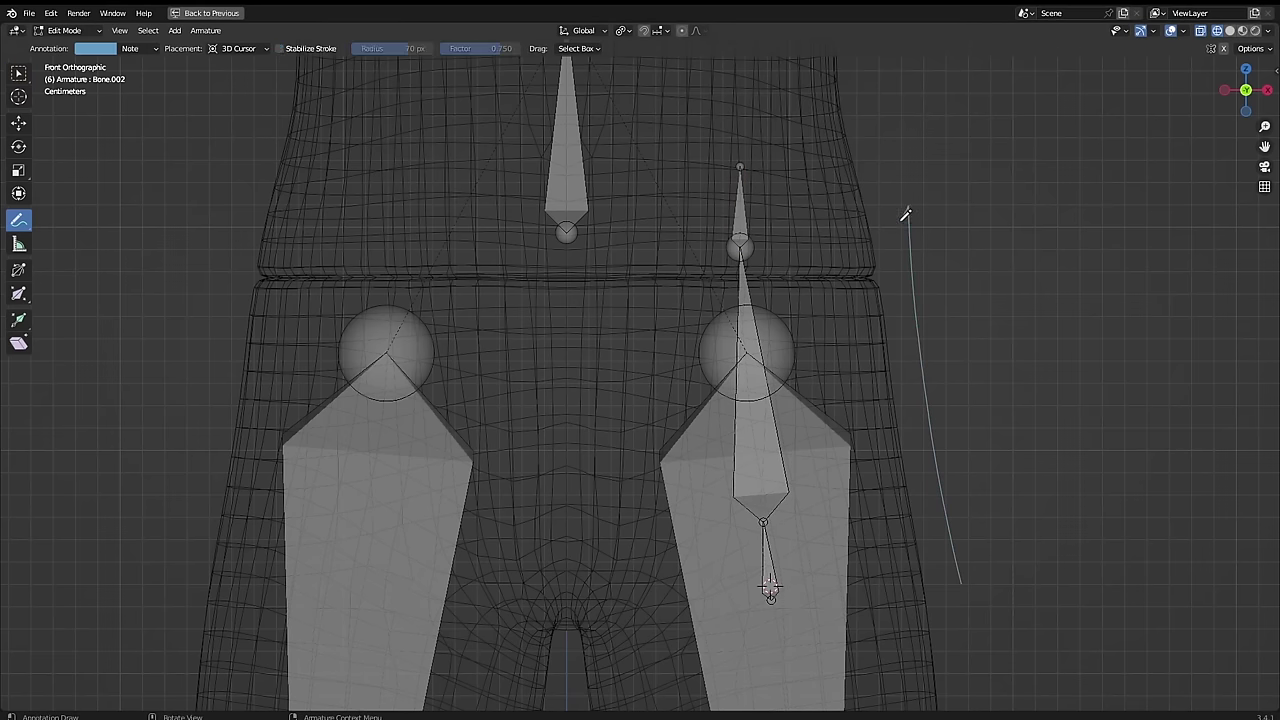
# - Select the new hip bone chain and adjust its depth inside the thigh along global Y
pyautogui.click(640, 470)
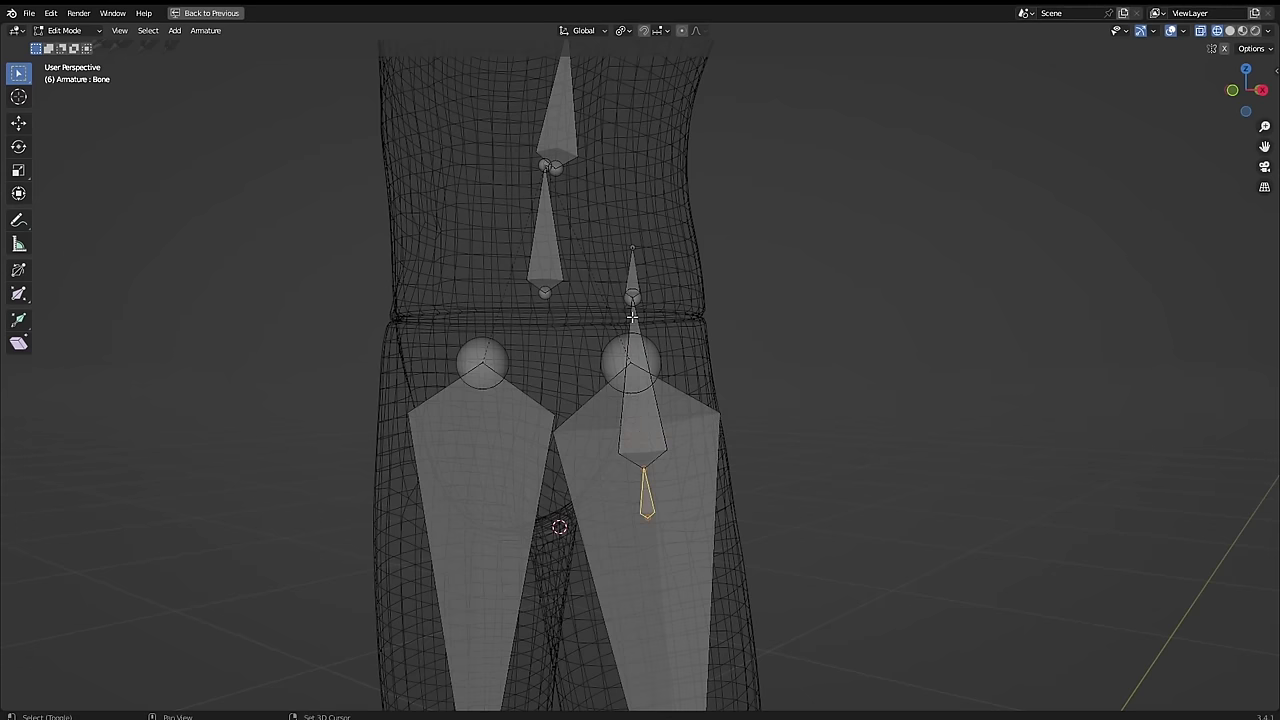
pyautogui.moveTo(526, 447); pyautogui.dragTo(551, 486, button='middle')
pyautogui.press('g')
pyautogui.press('y')
pyautogui.click(420, 495)
# - Display the bone names and rename the new bones, from the uppermost down, to Hip_Upper.L, Hip.L and Hip_Lower.L
pyautogui.hotkey('ctrl', 'space')
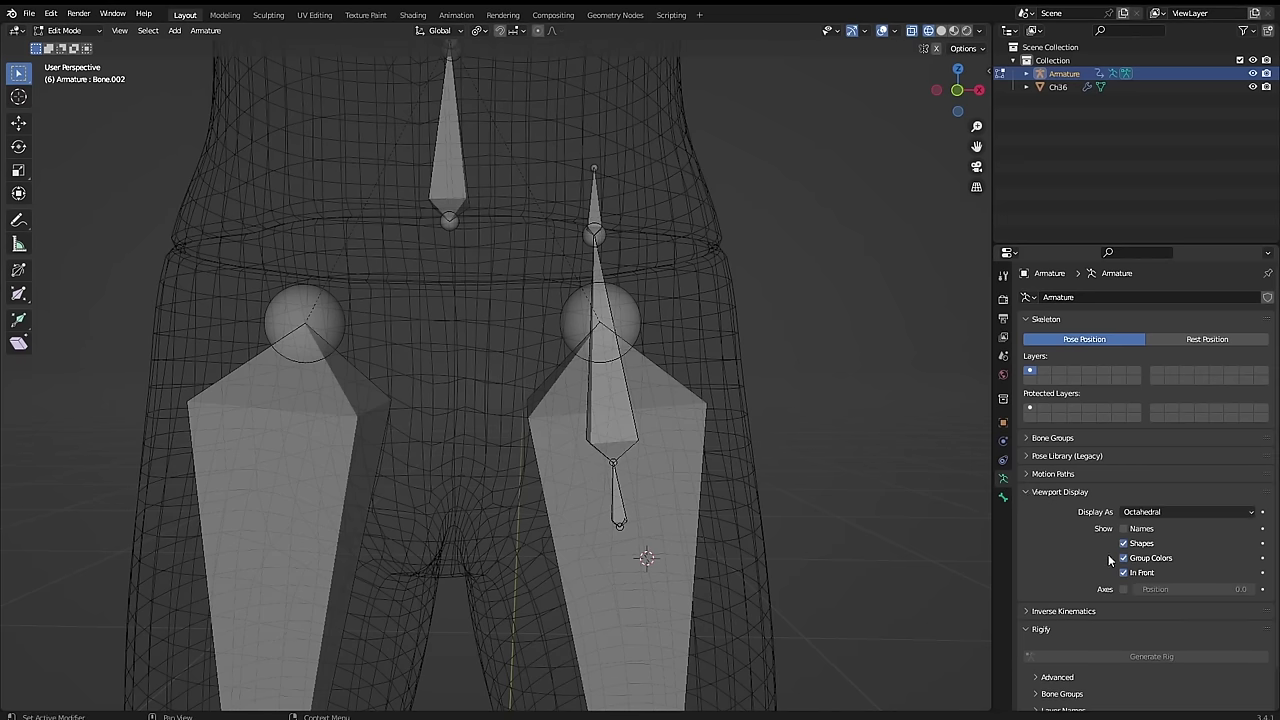
pyautogui.click(1004, 498)
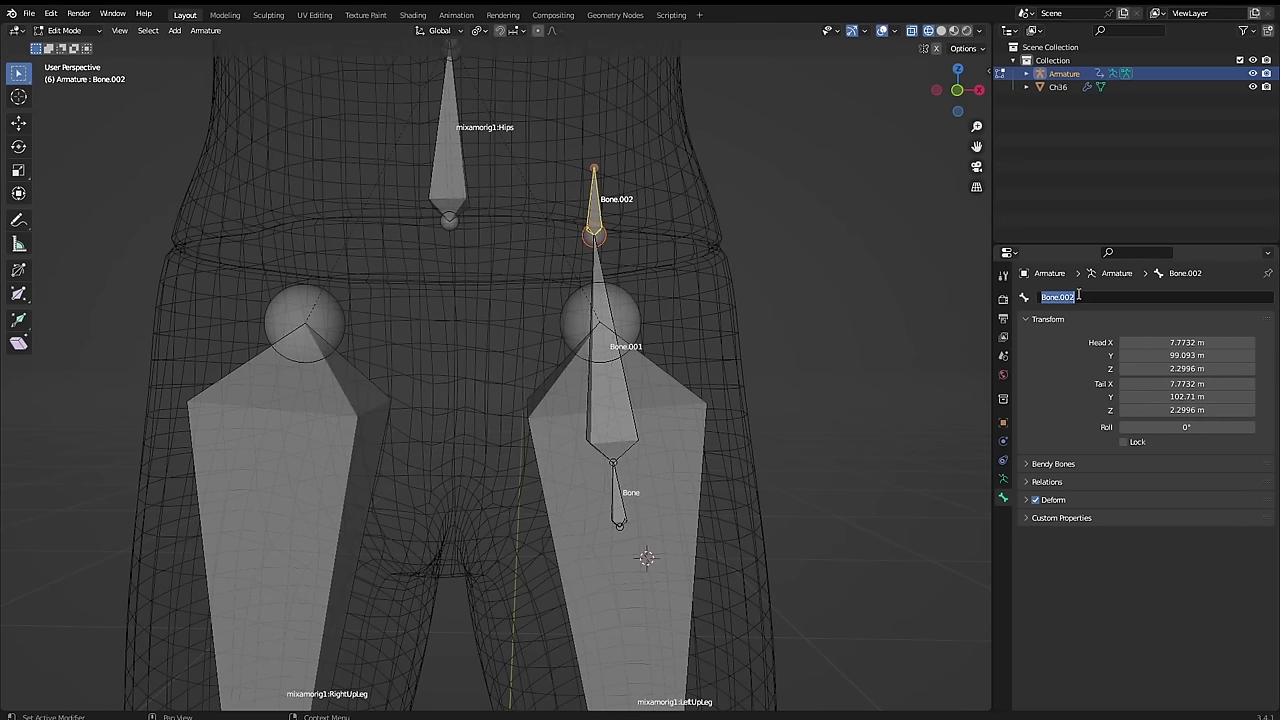
pyautogui.click(614, 388)
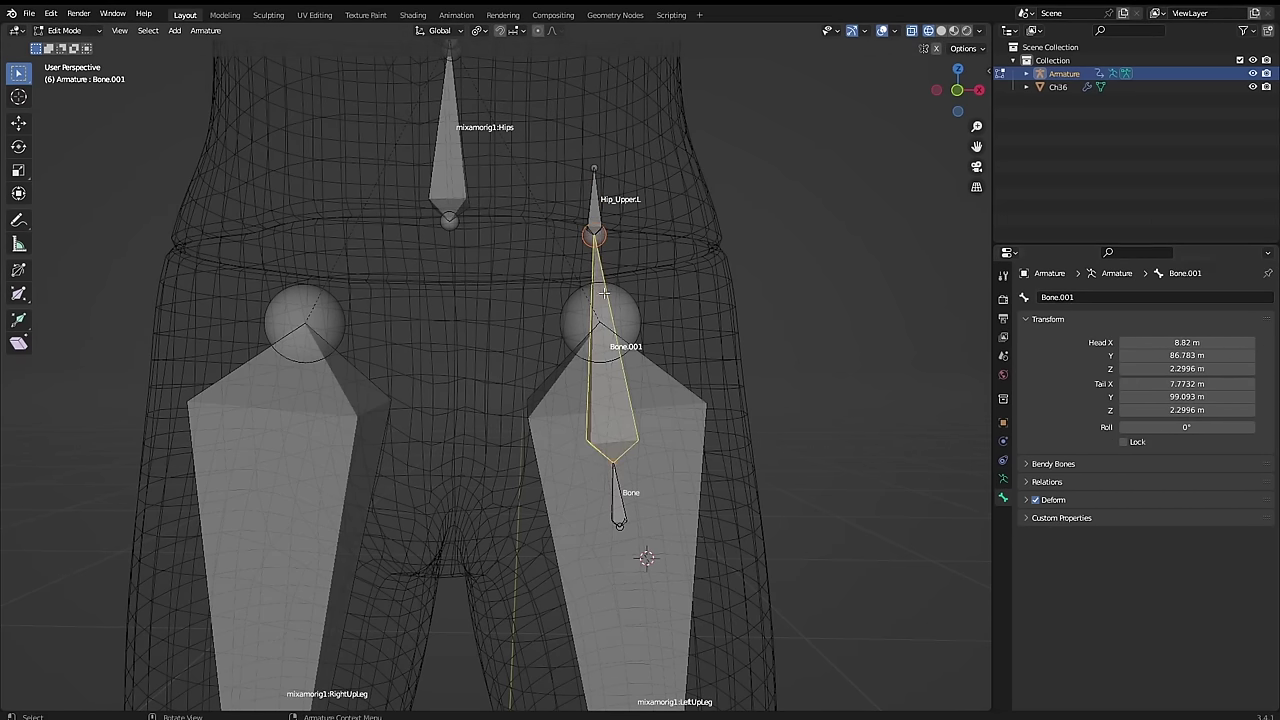
pyautogui.click(616, 503)
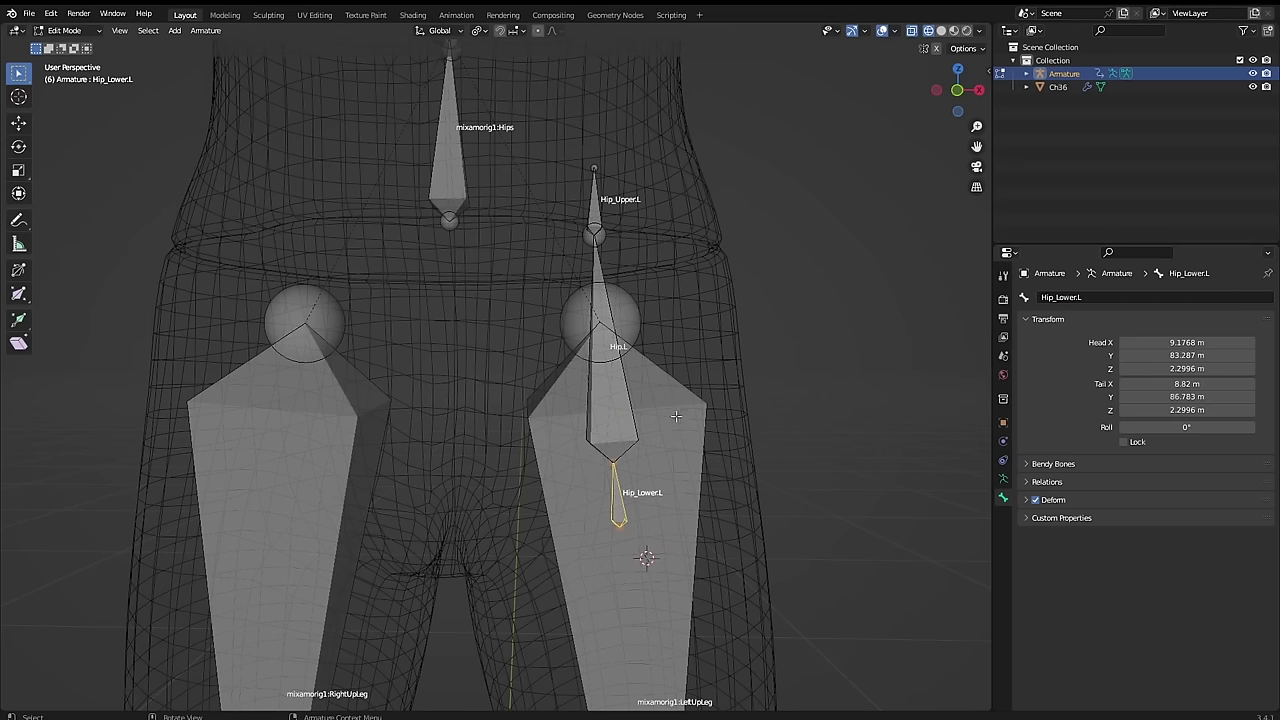
# - Test-rotate Hip_Lower.L, Hip.L and Hip_Upper.L one by one in Pose Mode to check how the chain follows, cancelling each rotation
pyautogui.hotkey('ctrl', 'Tab')
pyautogui.click(598, 381)
pyautogui.click(598, 383)
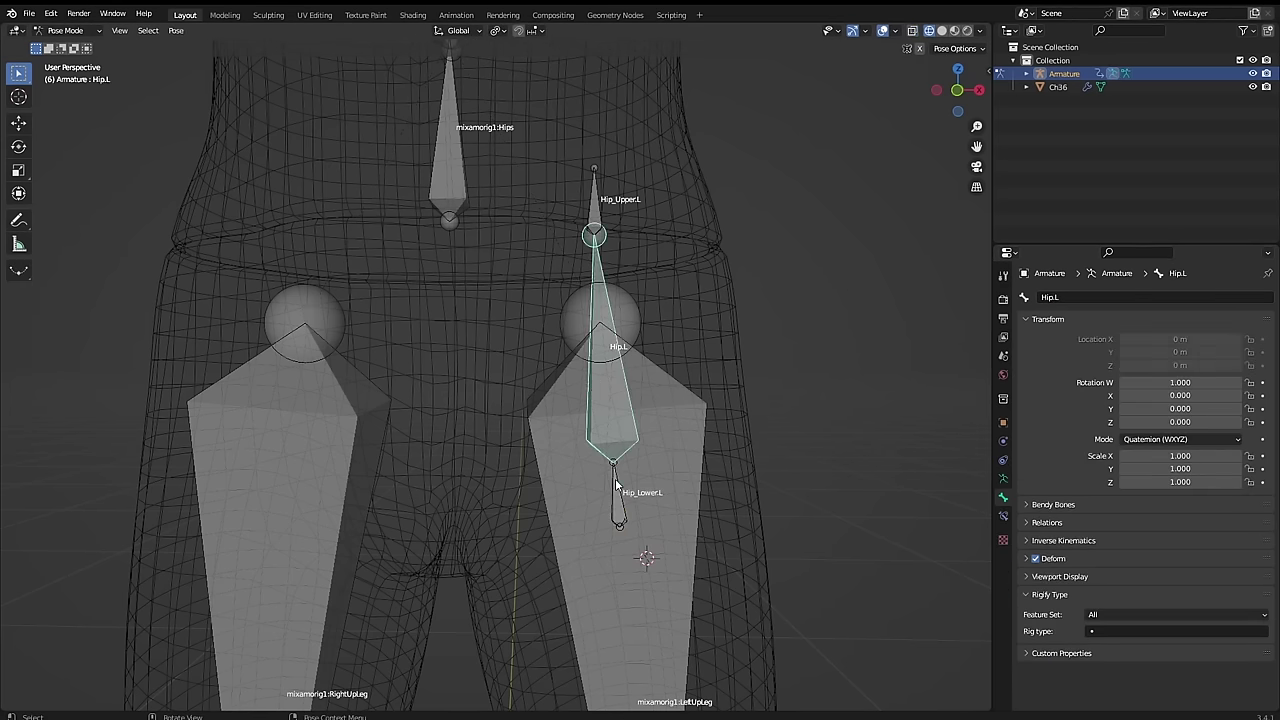
pyautogui.click(617, 486)
pyautogui.click(617, 486)
pyautogui.press('r')
pyautogui.rightClick(589, 330)
pyautogui.click(592, 290)
pyautogui.click(592, 290)
pyautogui.press('r')
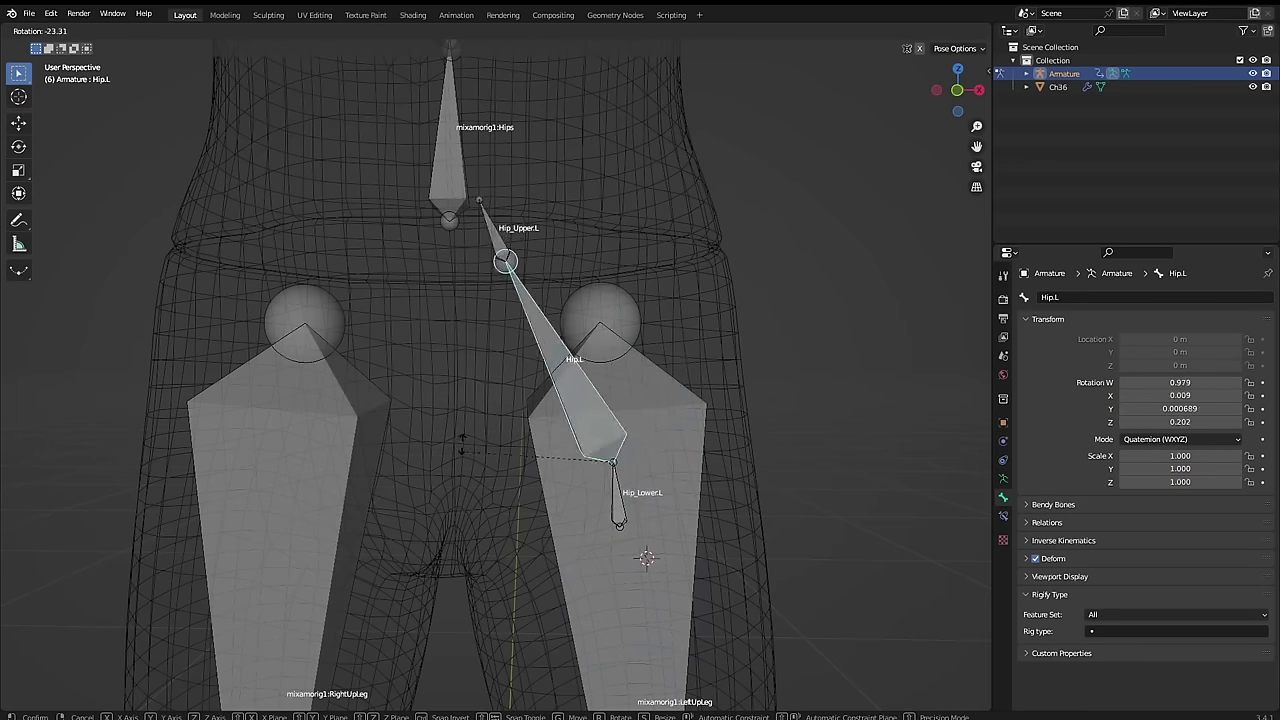
pyautogui.rightClick(465, 430)
pyautogui.click(594, 215)
pyautogui.press('r')
pyautogui.rightClick(700, 300)
# - Clear the parent of Hip_Upper.L in Edit Mode
pyautogui.press('Tab')
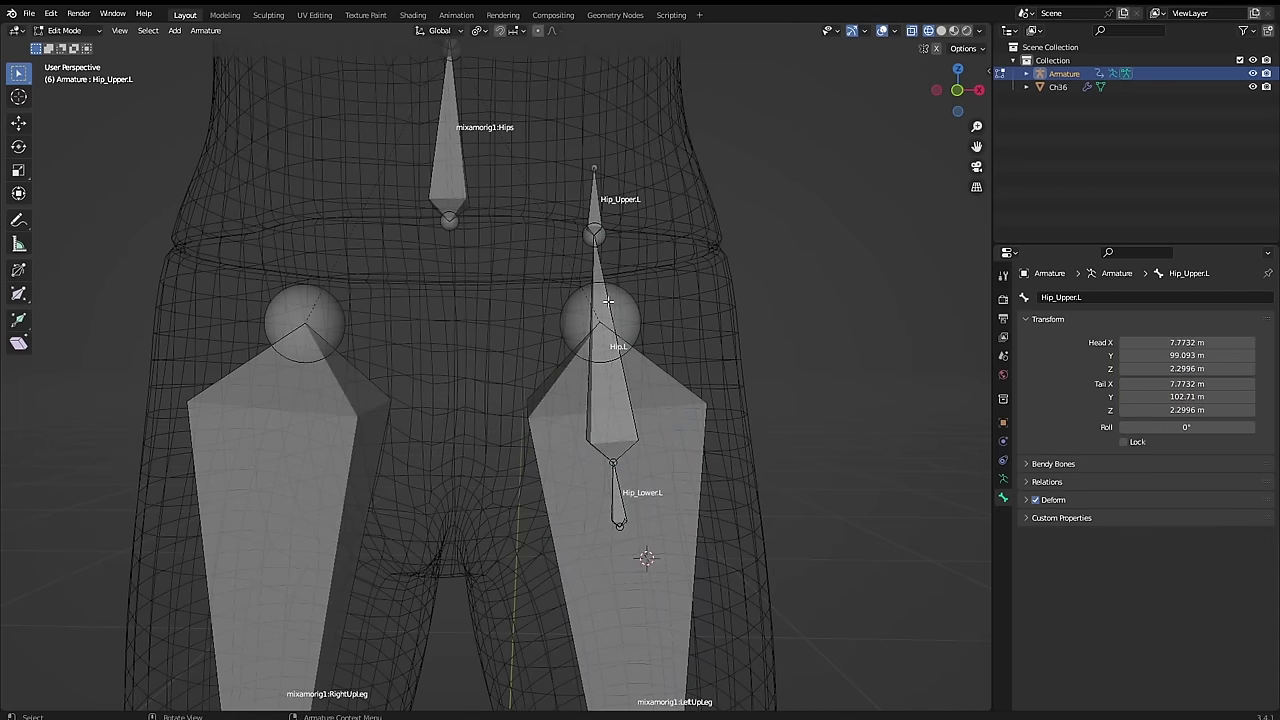
pyautogui.hotkey('alt', 'p')
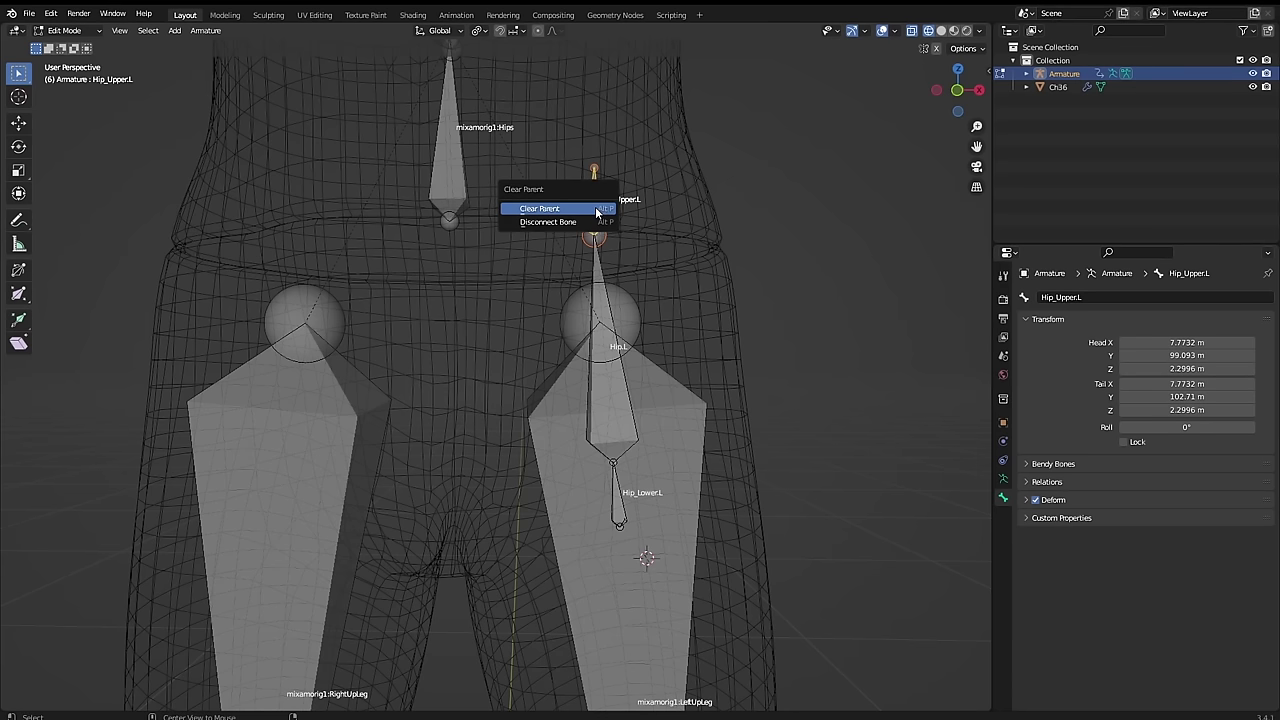
pyautogui.click(580, 206)
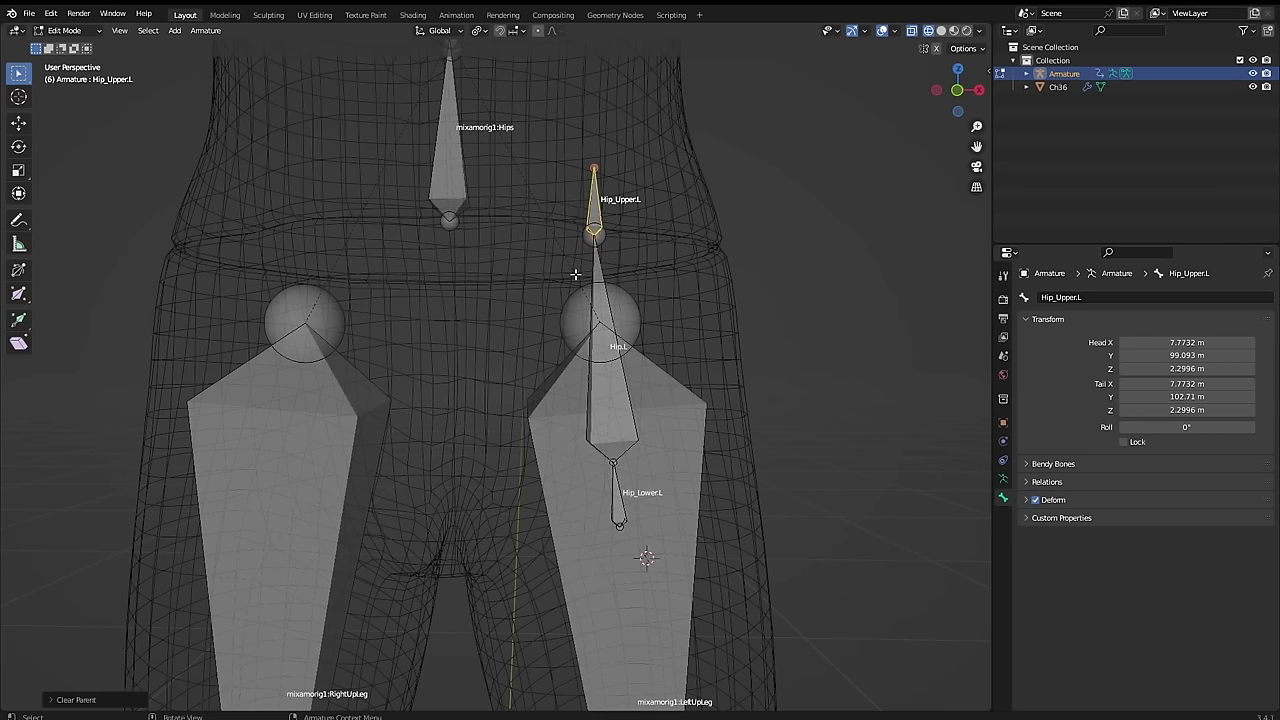
# - Test-rotate Hip.L in Pose Mode to check its independence from Hip_Upper.L, and cancel the rotation
pyautogui.press('Tab')
pyautogui.press('r')
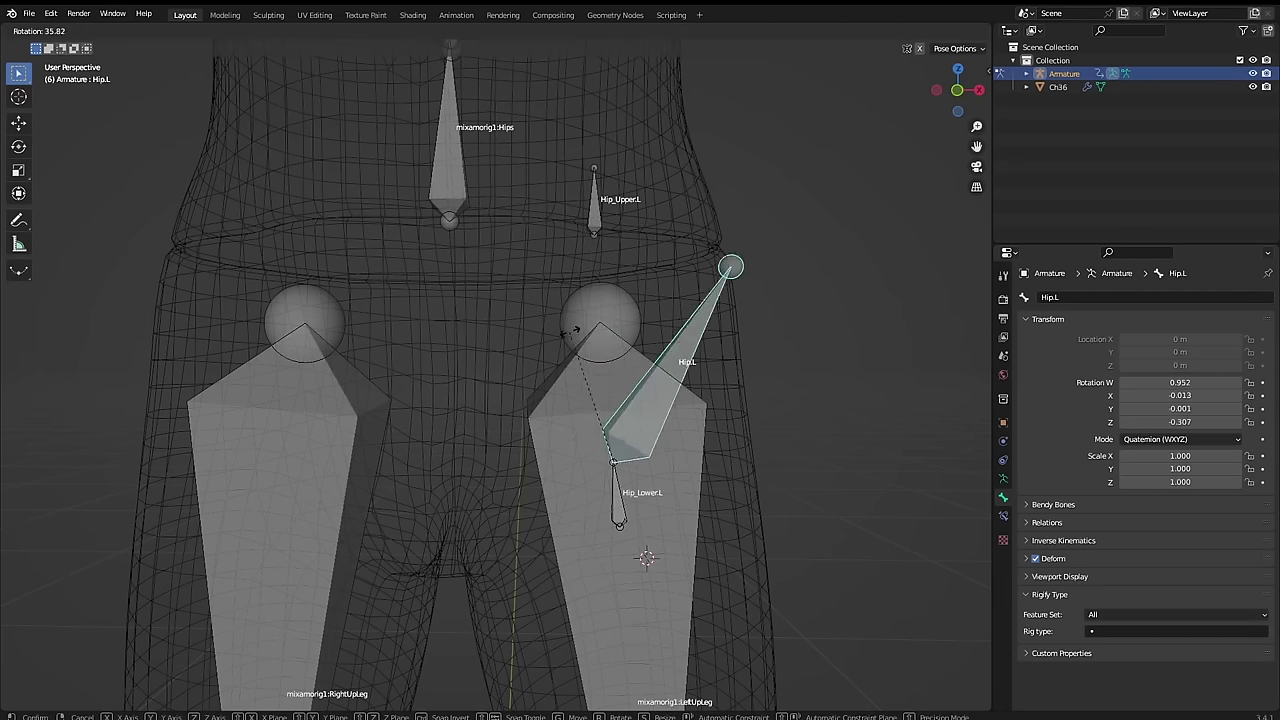
pyautogui.press('Escape')
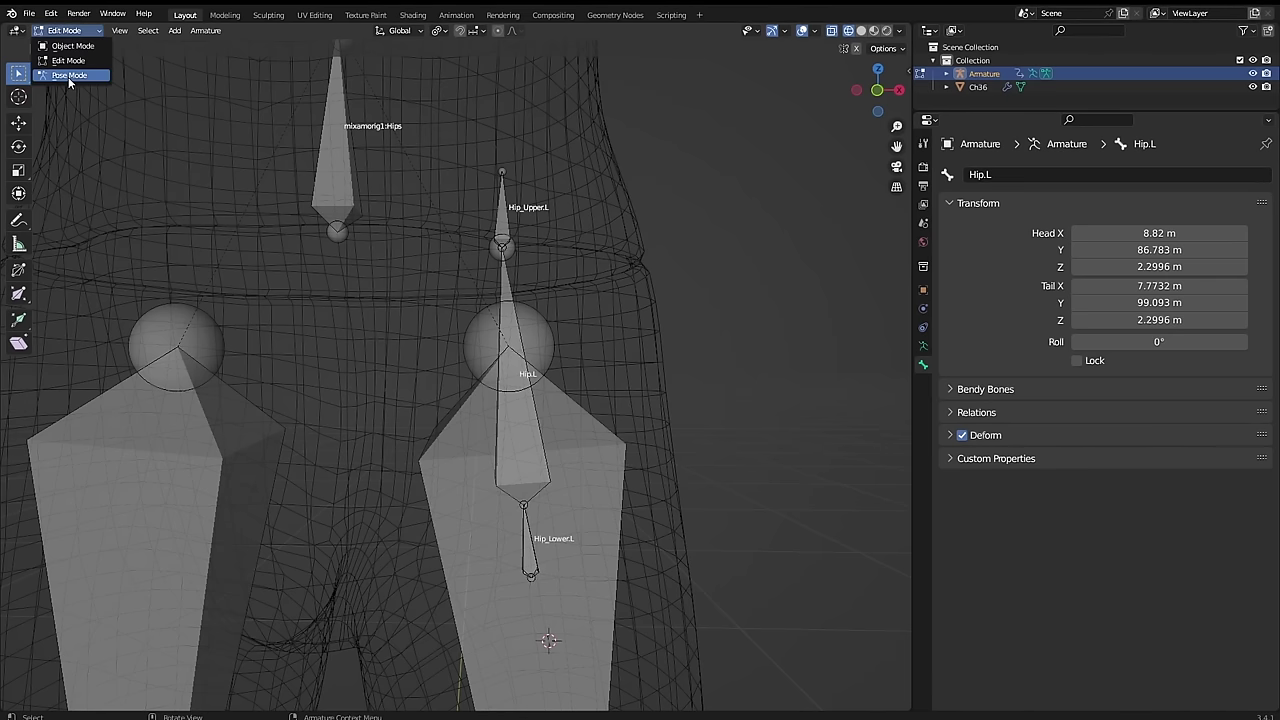
# - Add a Stretch To bone constraint to Hip.L in Pose Mode
pyautogui.click(68, 76)
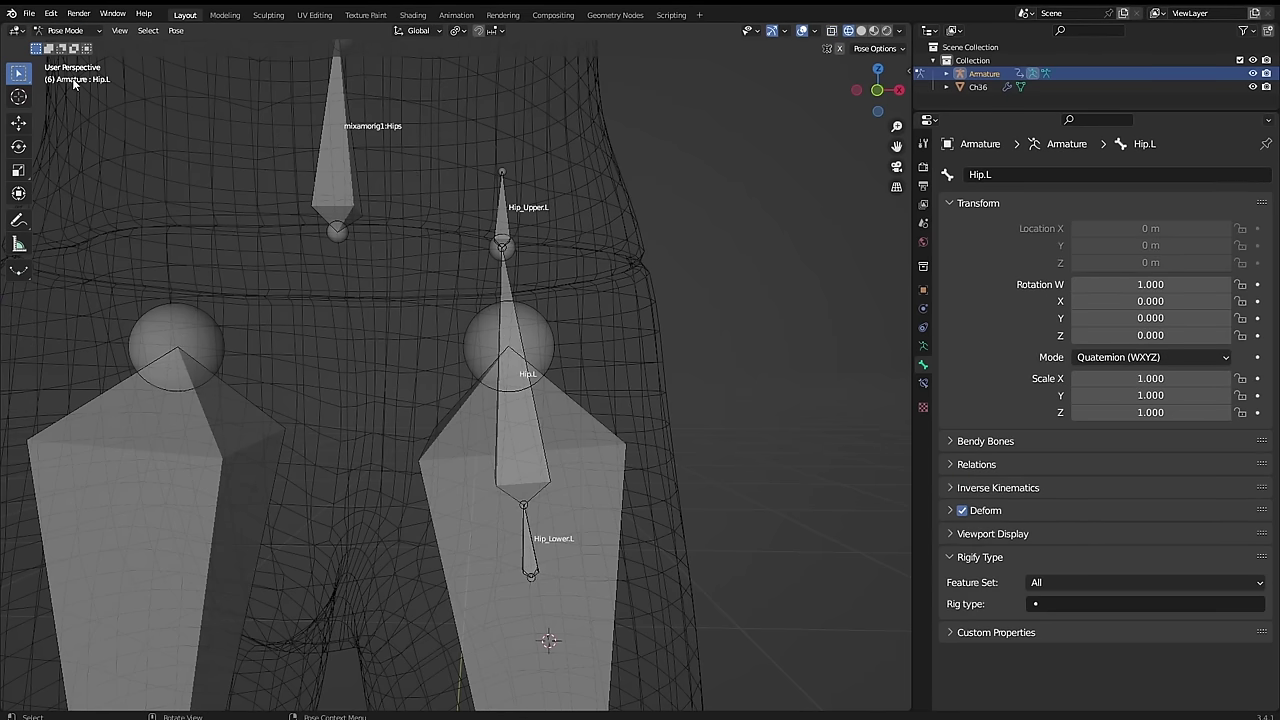
pyautogui.click(923, 382)
pyautogui.click(1001, 174)
pyautogui.click(1070, 315)
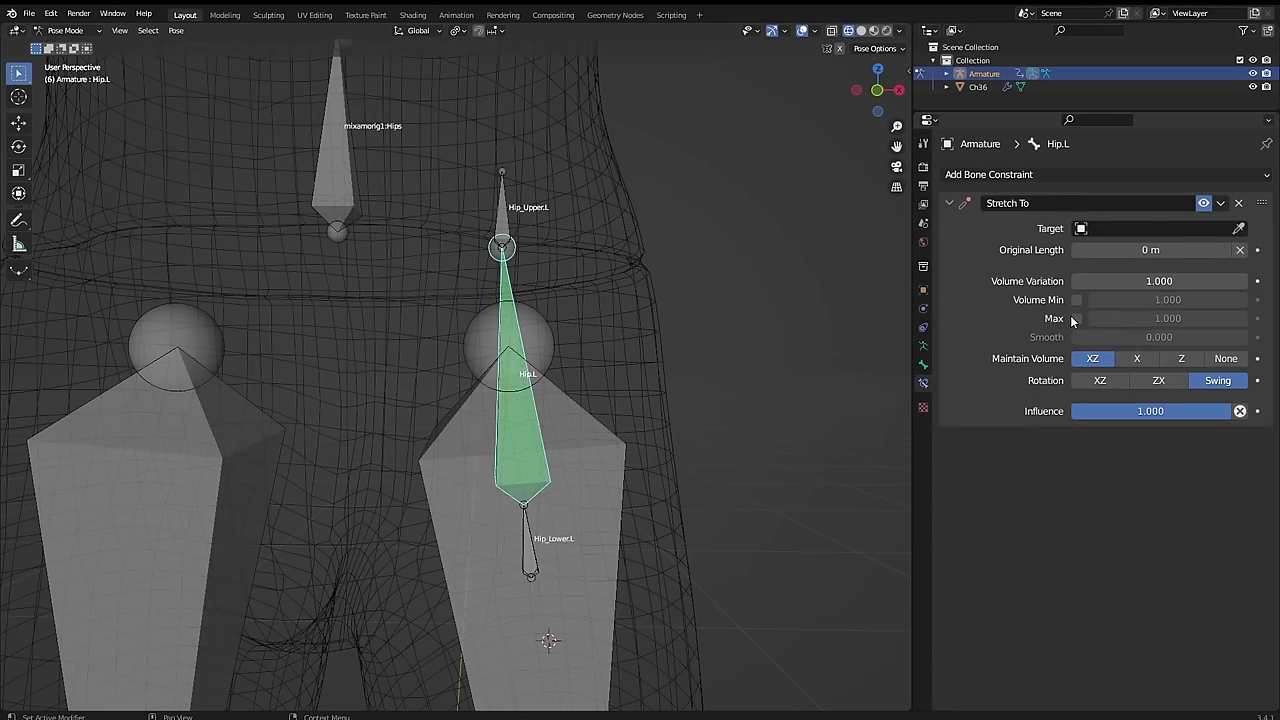
# - Set the Stretch To constraint's target to Armature and its bone to Hip_Upper.L
pyautogui.click(1238, 228)
pyautogui.click(514, 436)
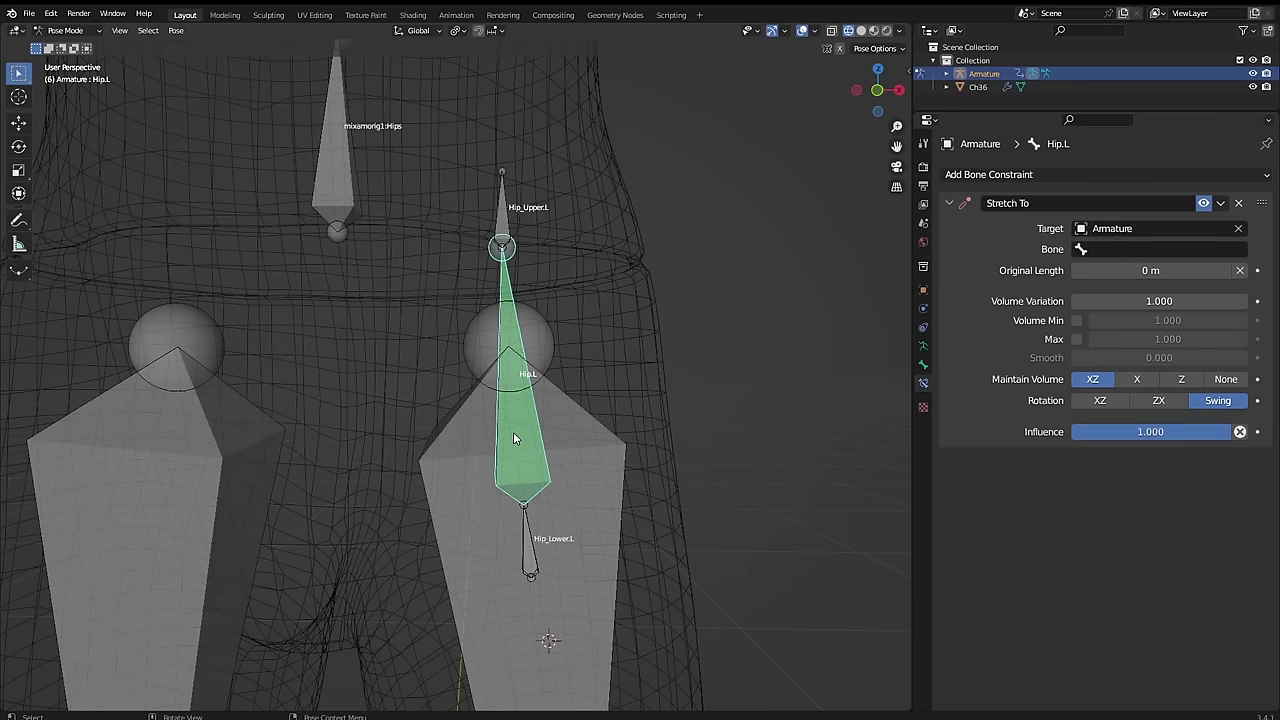
pyautogui.click(1112, 249)
pyautogui.write('hip')
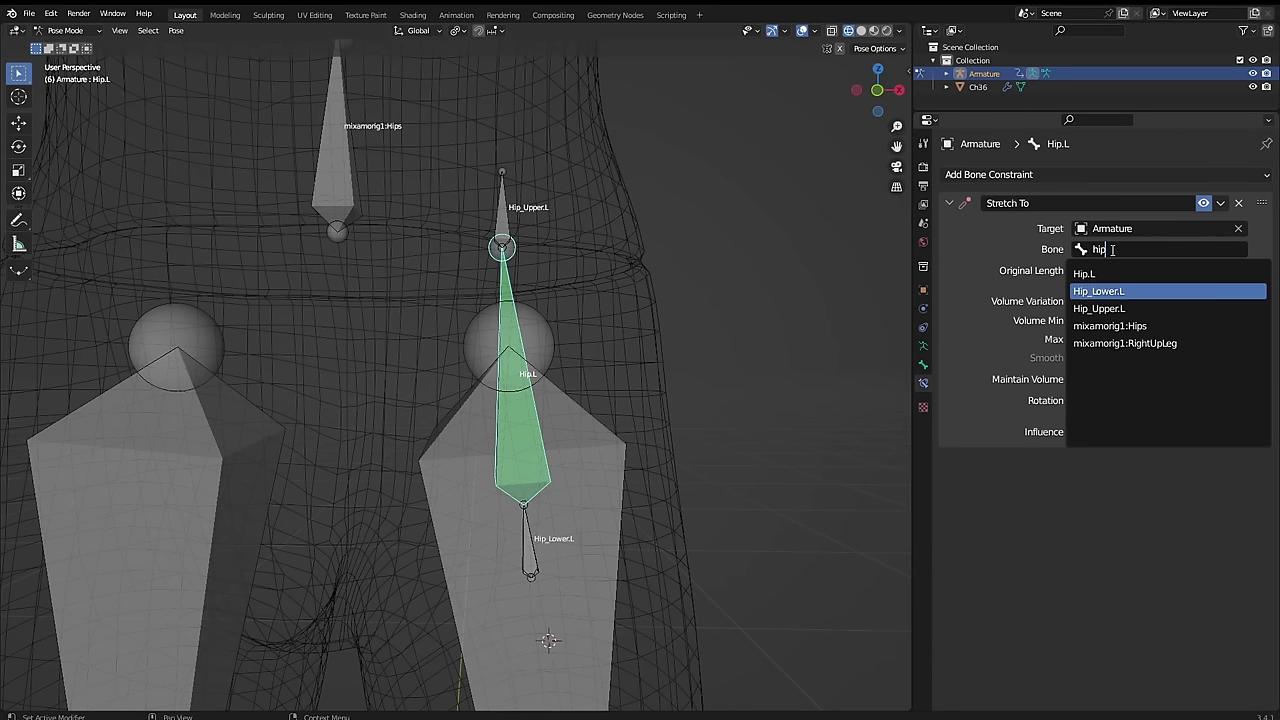
pyautogui.press('Down')
pyautogui.press('Return')
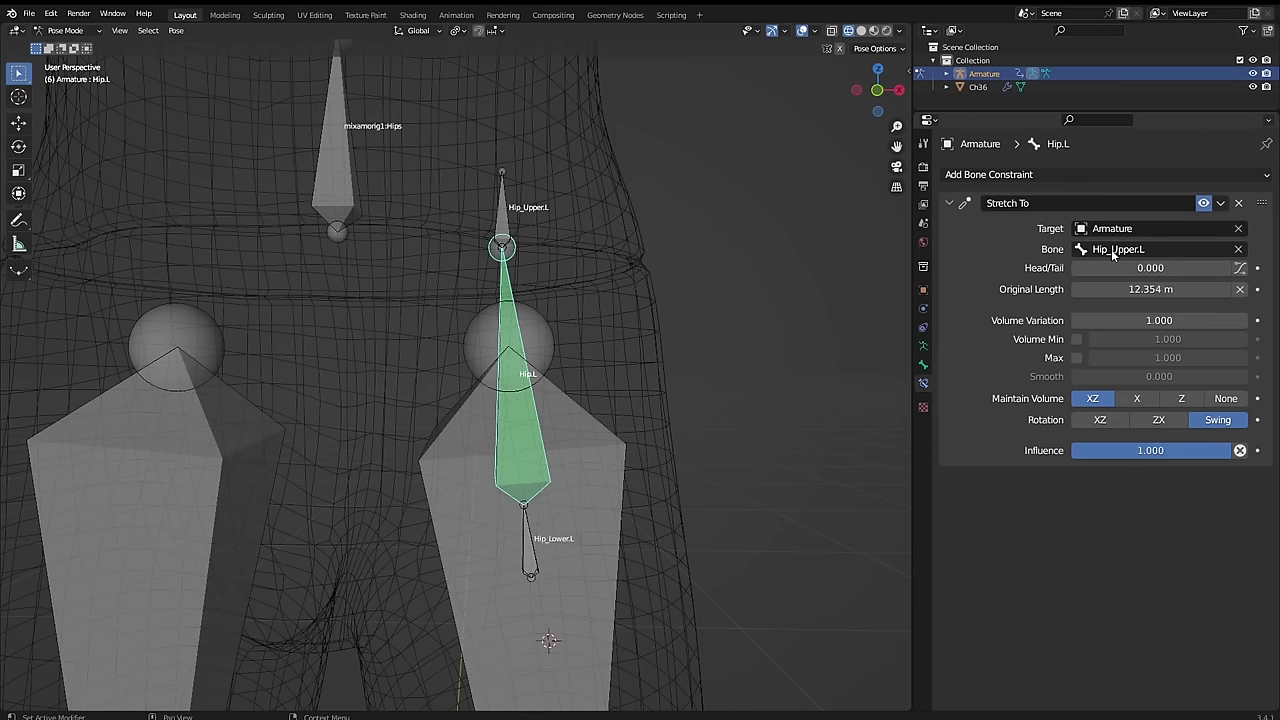
pyautogui.click(1077, 339)
# - Test-move Hip_Upper.L and Hip_Lower.L to check how Hip.L stretches between them, cancelling each move
pyautogui.click(502, 205)
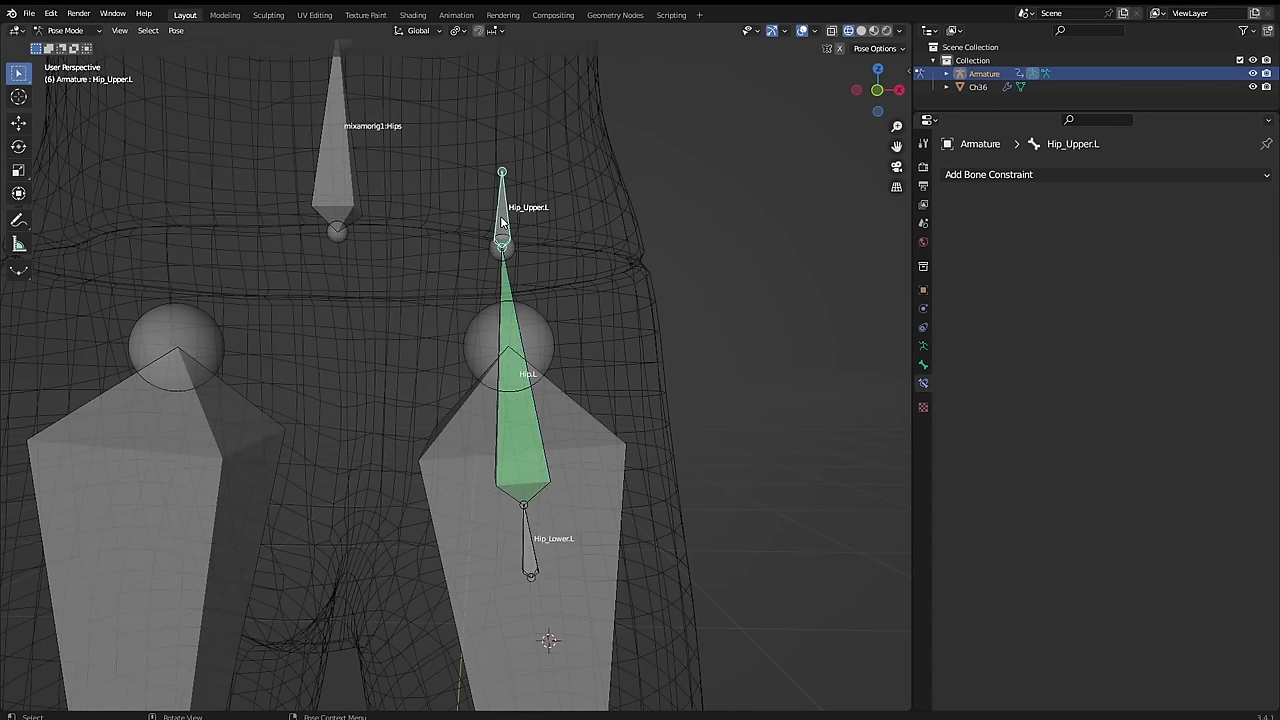
pyautogui.press('g')
pyautogui.rightClick(482, 205)
pyautogui.click(528, 556)
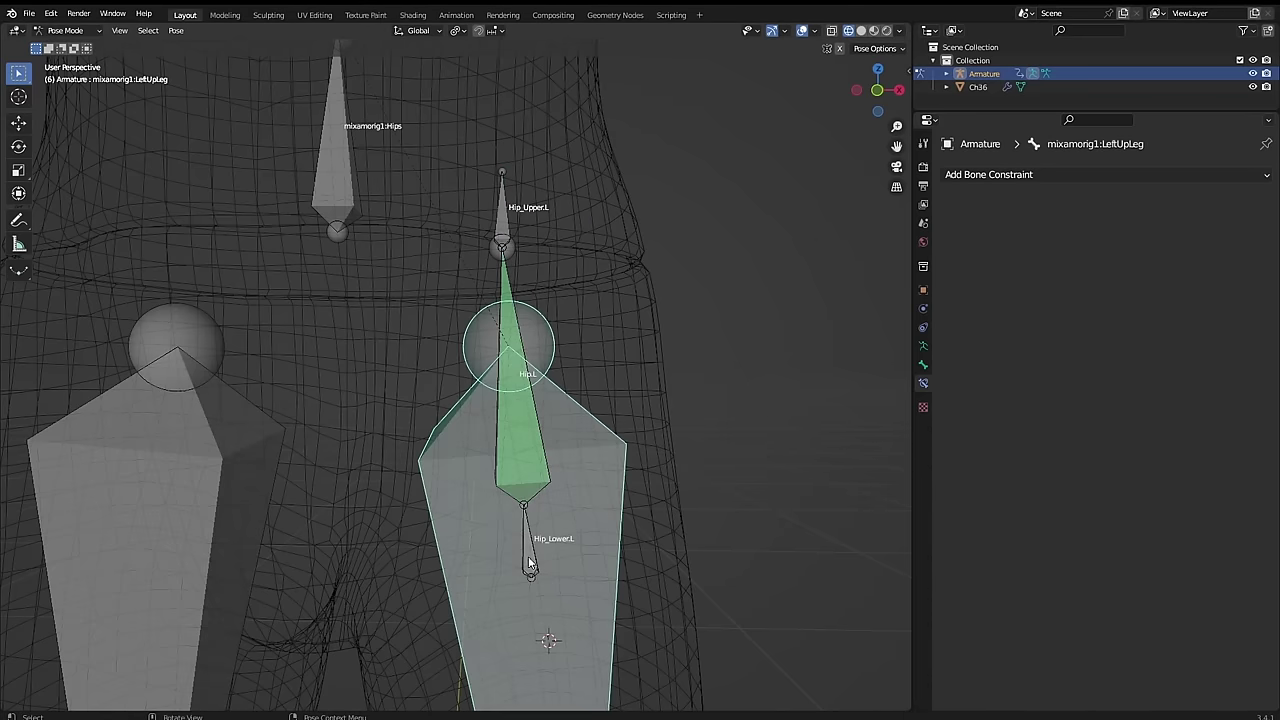
pyautogui.click(532, 543)
pyautogui.press('g')
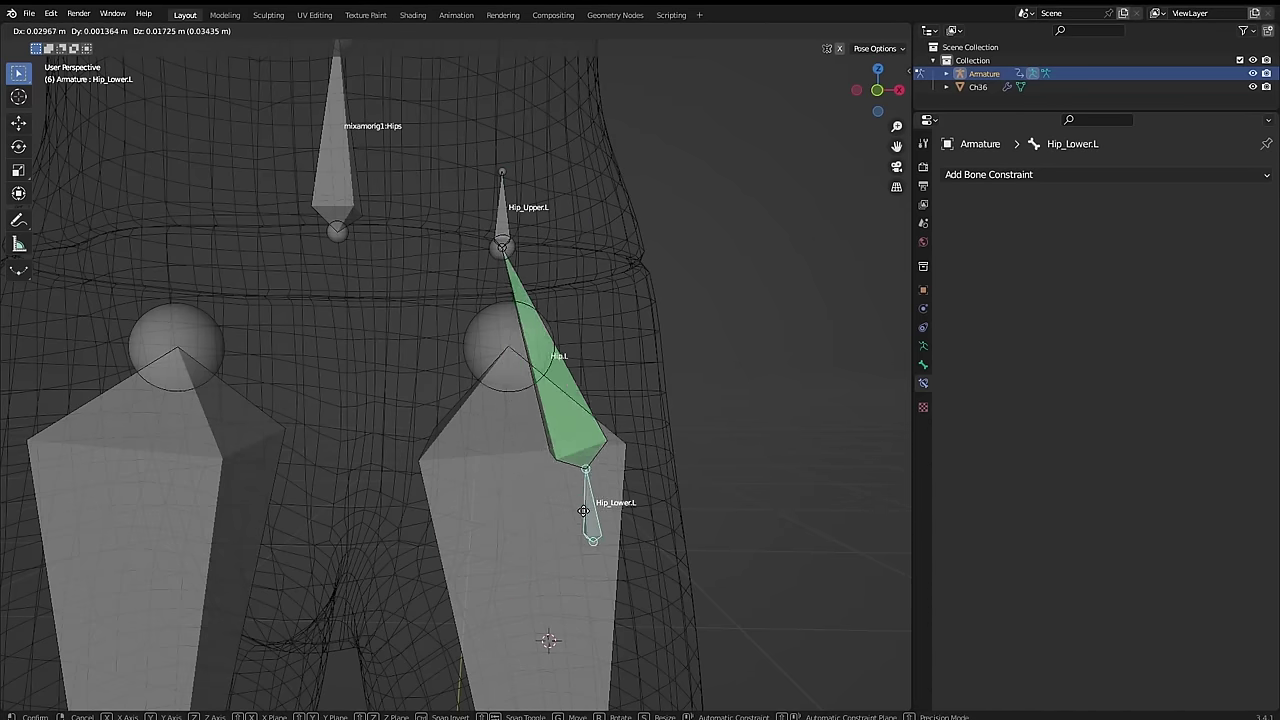
pyautogui.rightClick(537, 529)
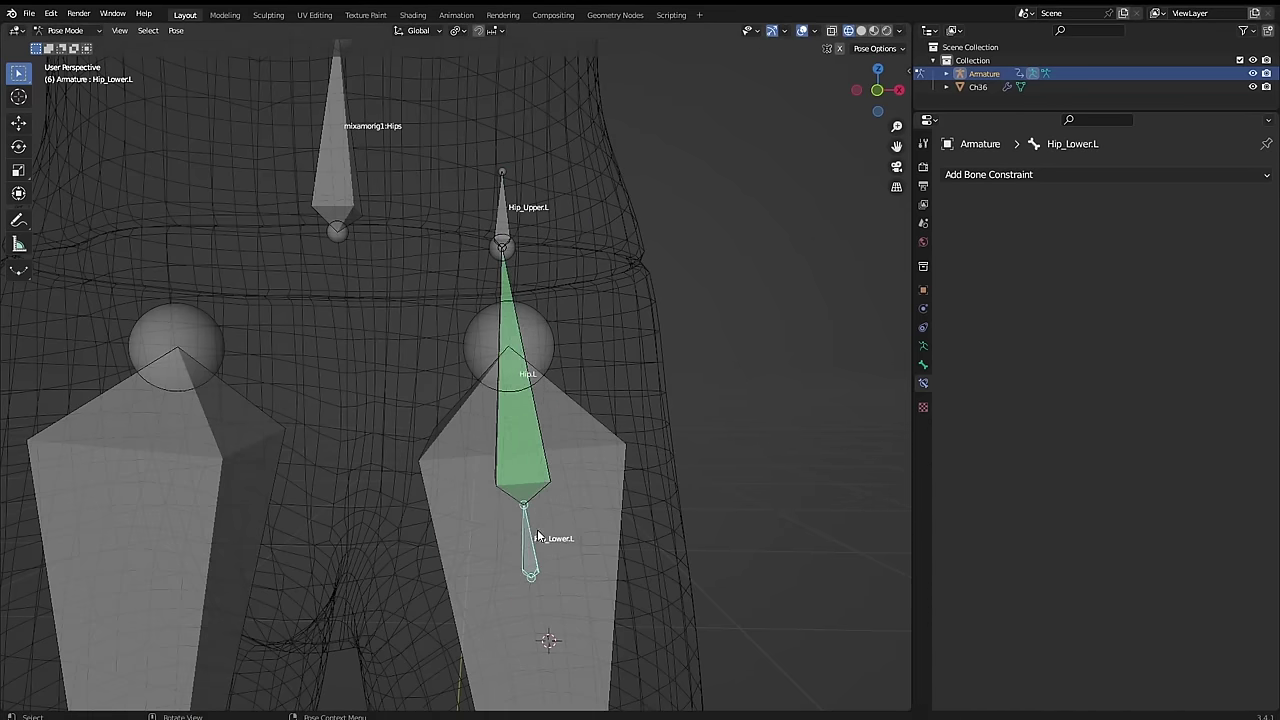
# - Change the armature's viewport display from octahedral bones to B-Bone
pyautogui.click(923, 347)
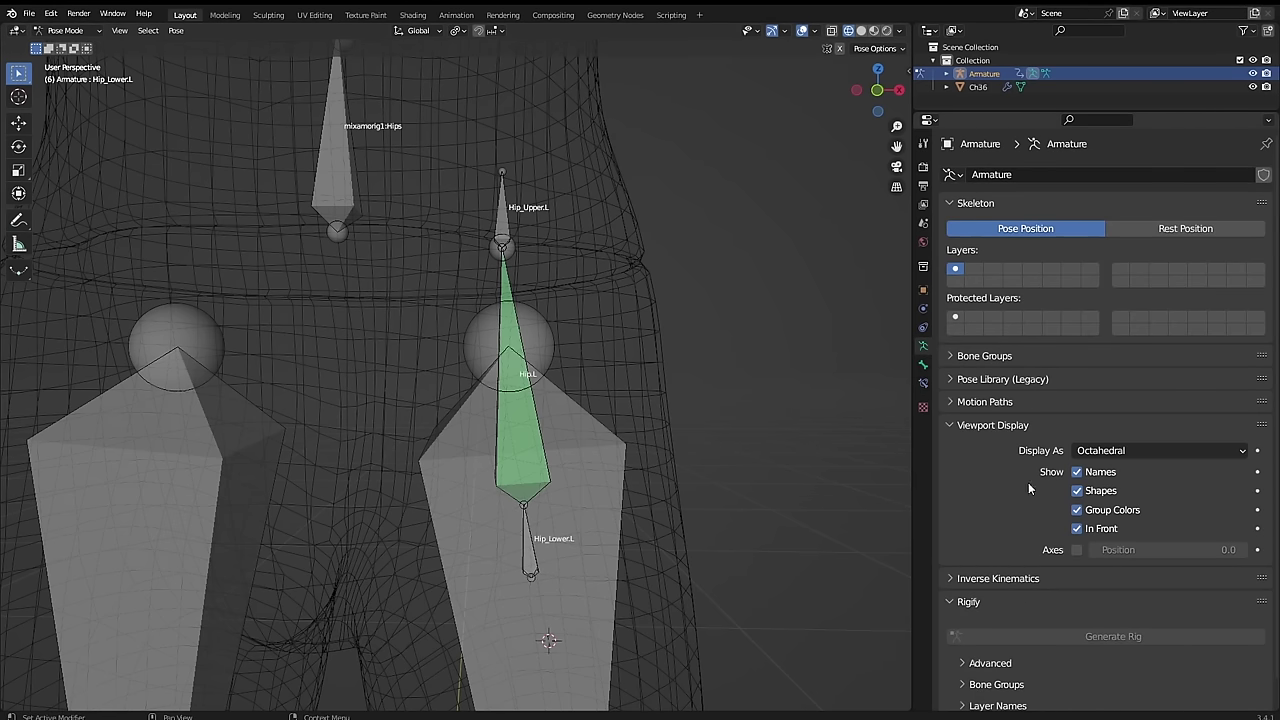
pyautogui.click(1087, 450)
pyautogui.click(1092, 508)
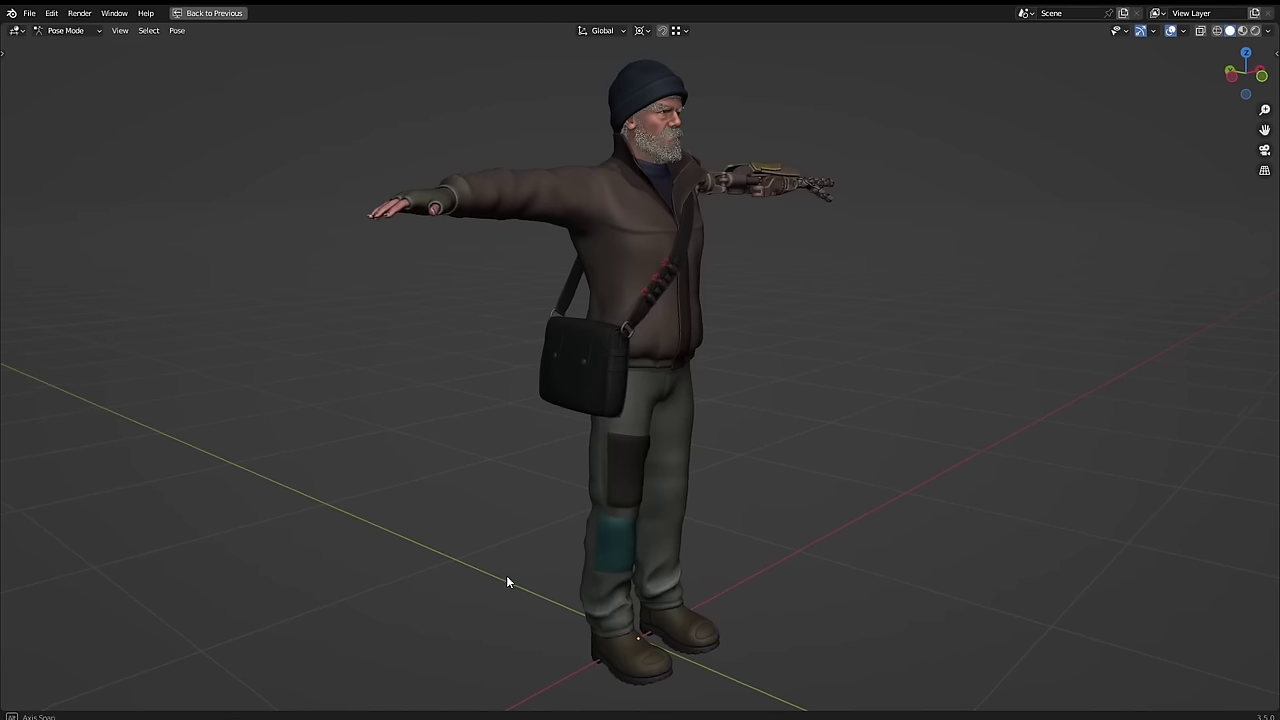
pyautogui.moveTo(507, 581); pyautogui.dragTo(452, 584, button='middle')
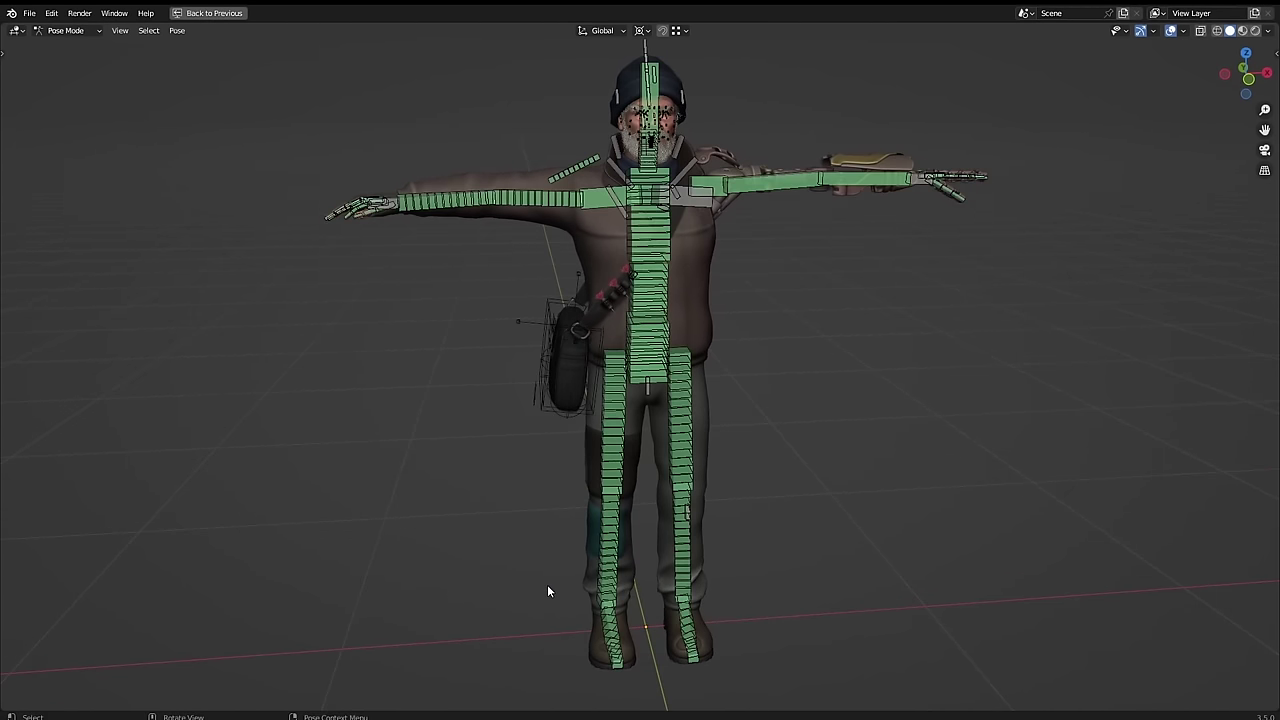
pyautogui.moveTo(547, 586); pyautogui.dragTo(475, 586, button='middle')
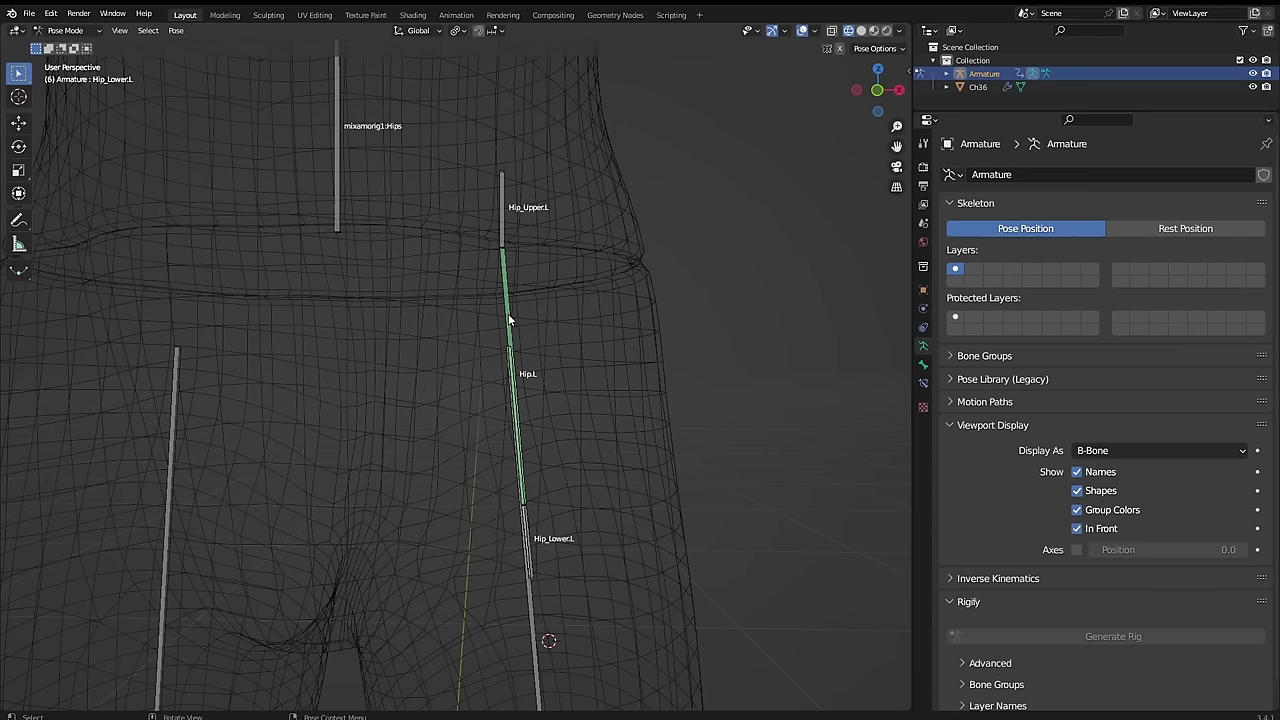
pyautogui.hotkey('ctrl', 'alt', 's')
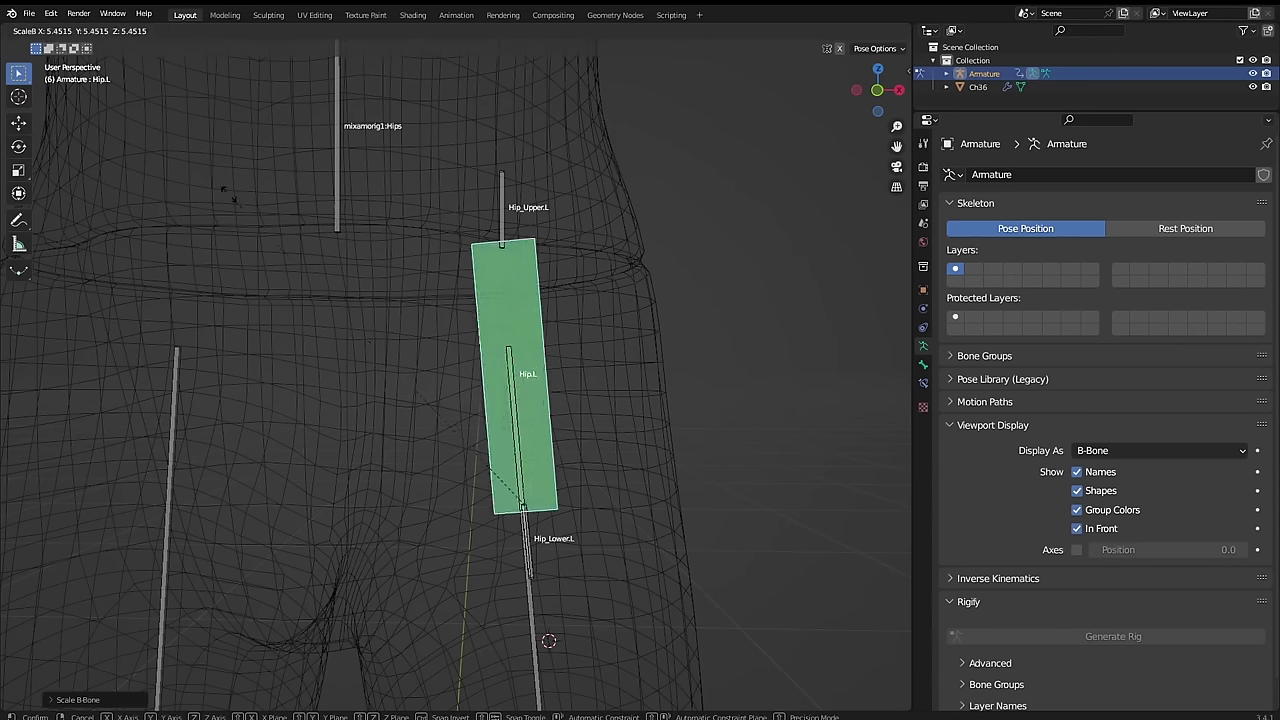
pyautogui.click(391, 363)
pyautogui.hotkey('ctrl', 'z')
pyautogui.hotkey('ctrl', 'z')
# - Select all bones, hide their names and enlarge their B-Bone display size across the whole armature
pyautogui.keyDown('ctrl'); pyautogui.moveTo(215, 216); pyautogui.dragTo(238, 610, button='middle'); pyautogui.keyUp('ctrl')
pyautogui.press('a')
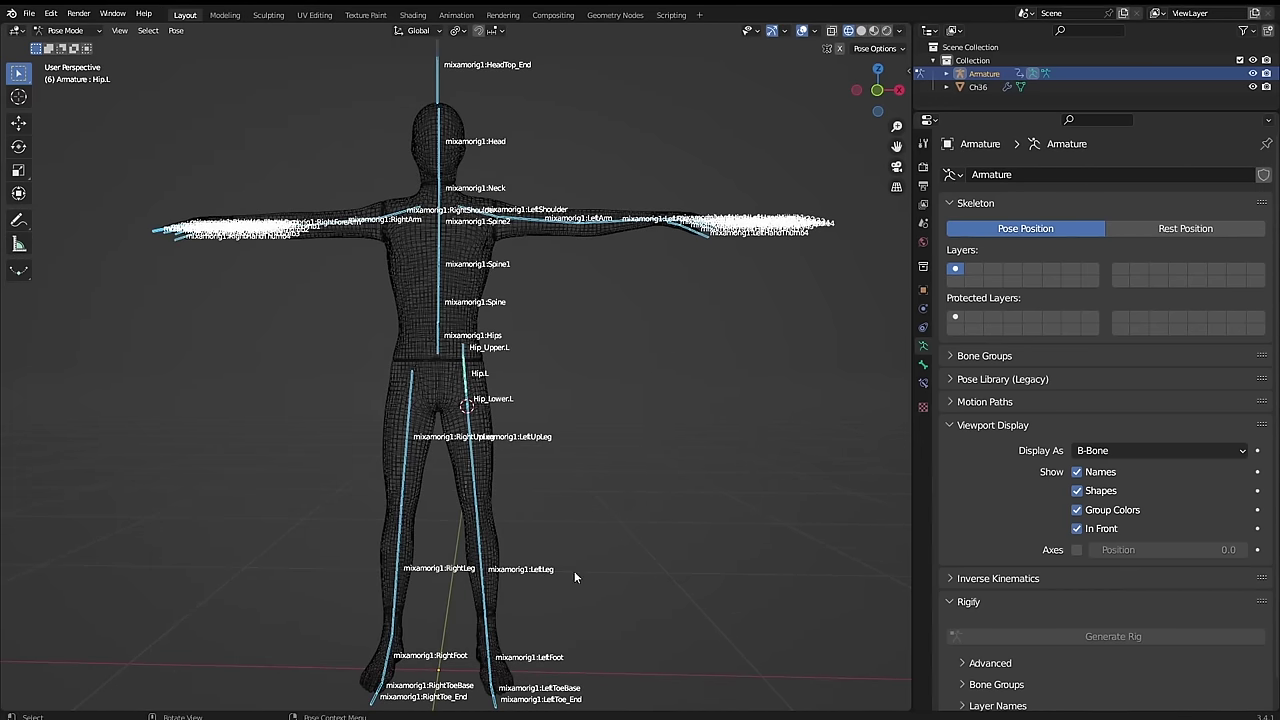
pyautogui.click(1077, 471)
pyautogui.moveTo(740, 460); pyautogui.dragTo(232, 392, button='middle')
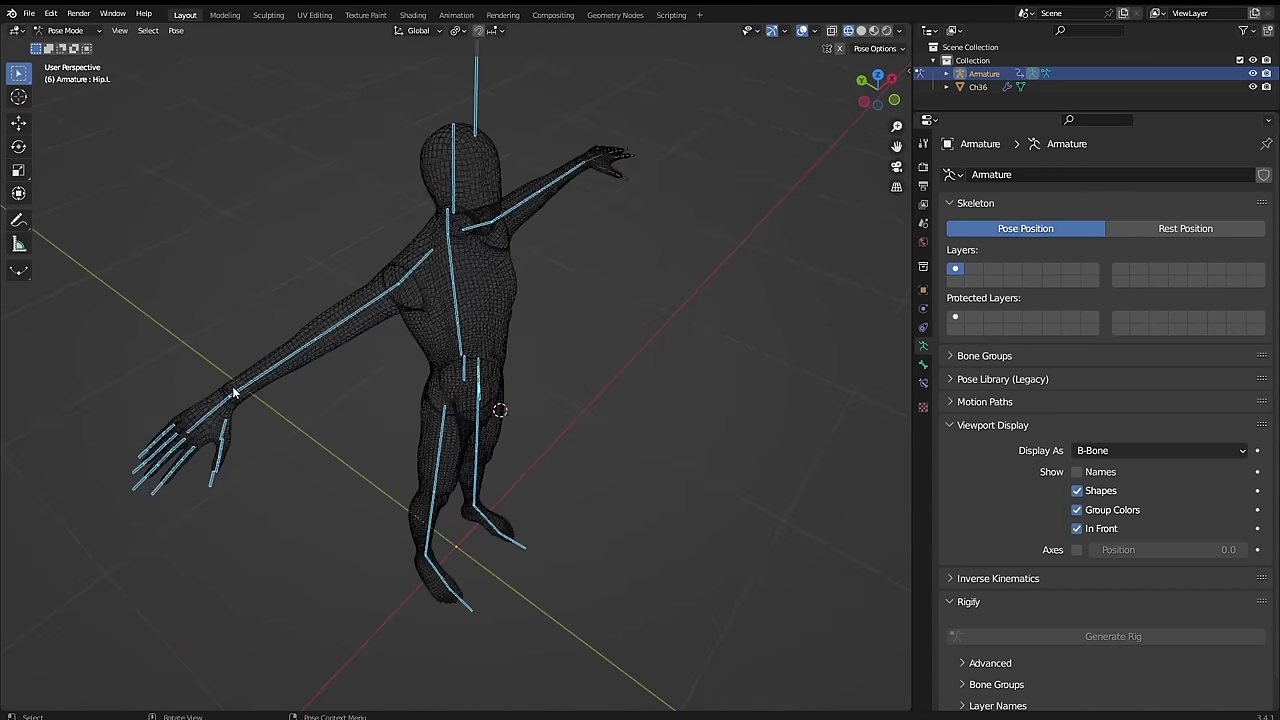
pyautogui.moveTo(314, 519); pyautogui.dragTo(360, 455, button='middle')
pyautogui.hotkey('ctrl', 'alt', 's')
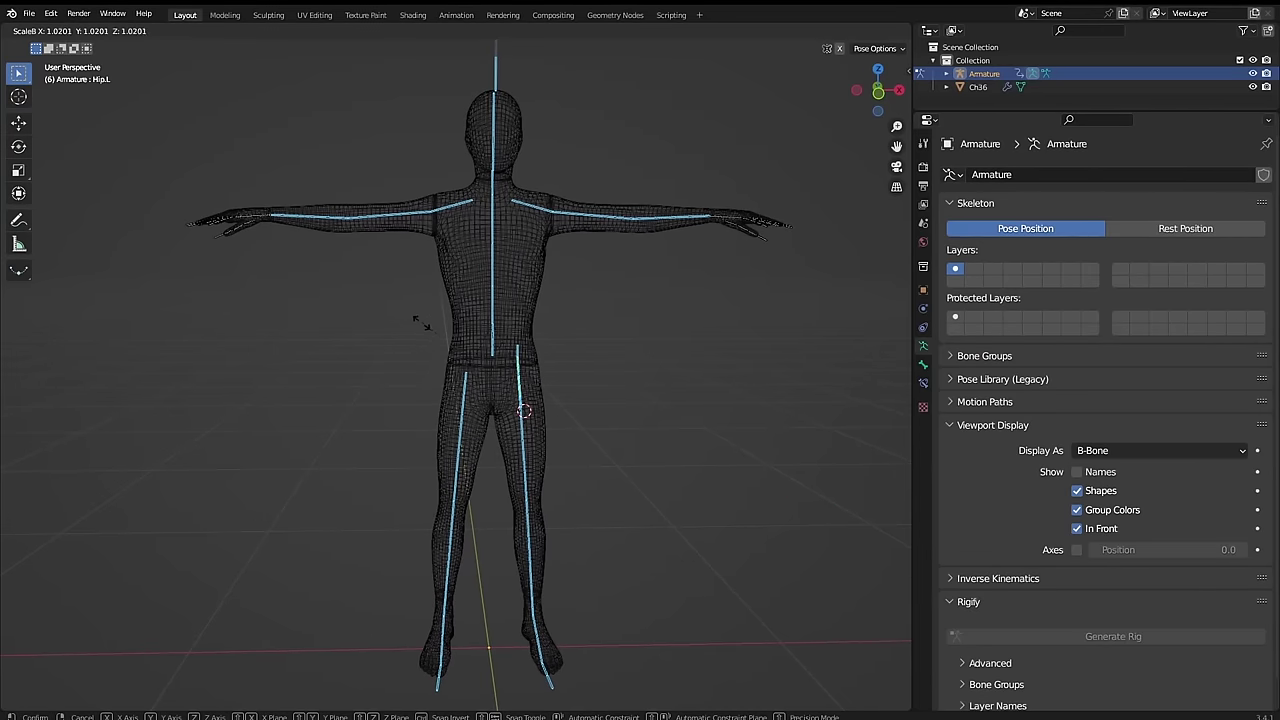
pyautogui.click(468, 374)
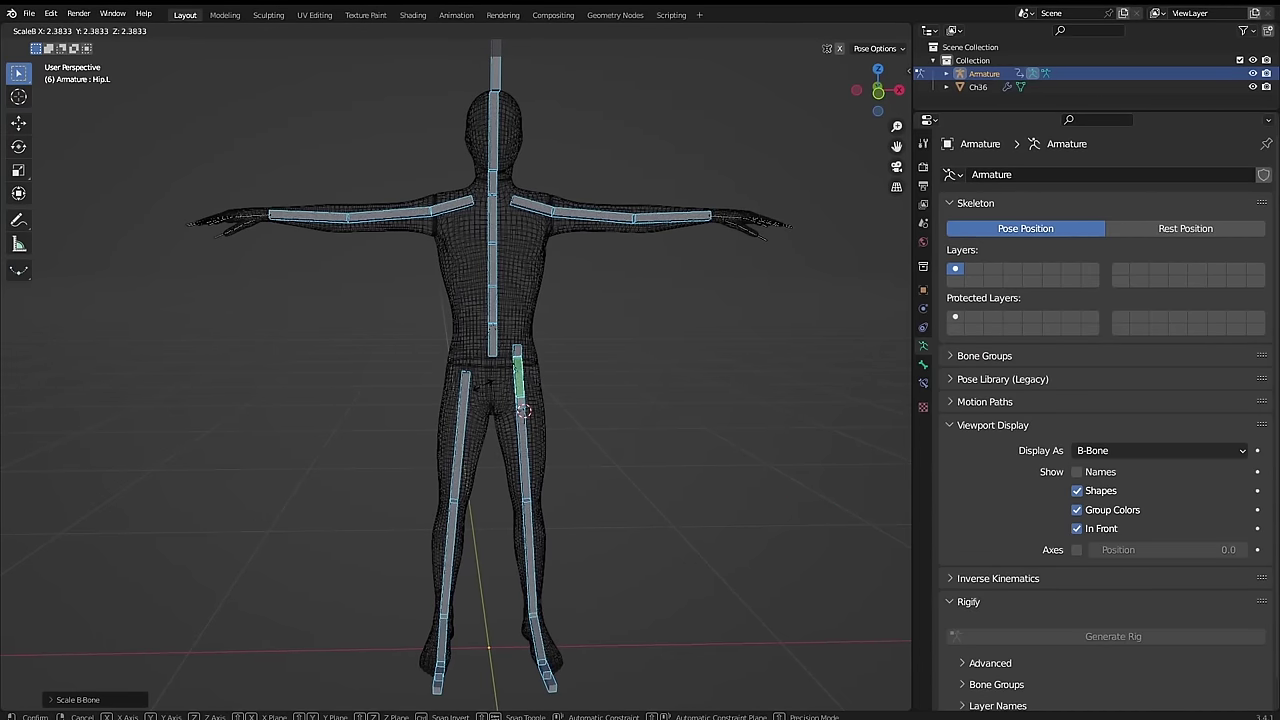
# - Reduce the B-Bone display size of both upper leg bones, making them thinner than the hip helper bones
pyautogui.scroll(10, 486, 392)
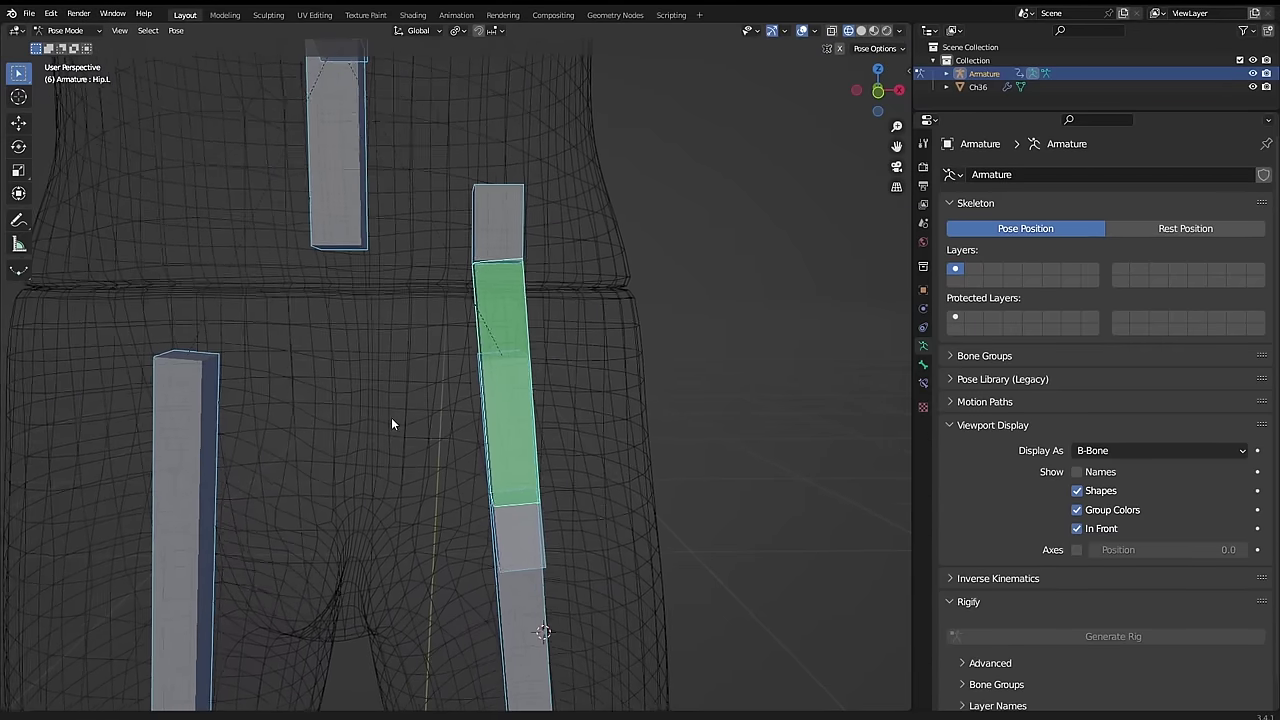
pyautogui.click(518, 628)
pyautogui.keyDown('shift'); pyautogui.click(173, 510); pyautogui.keyUp('shift')
pyautogui.hotkey('ctrl', 'alt', 's')
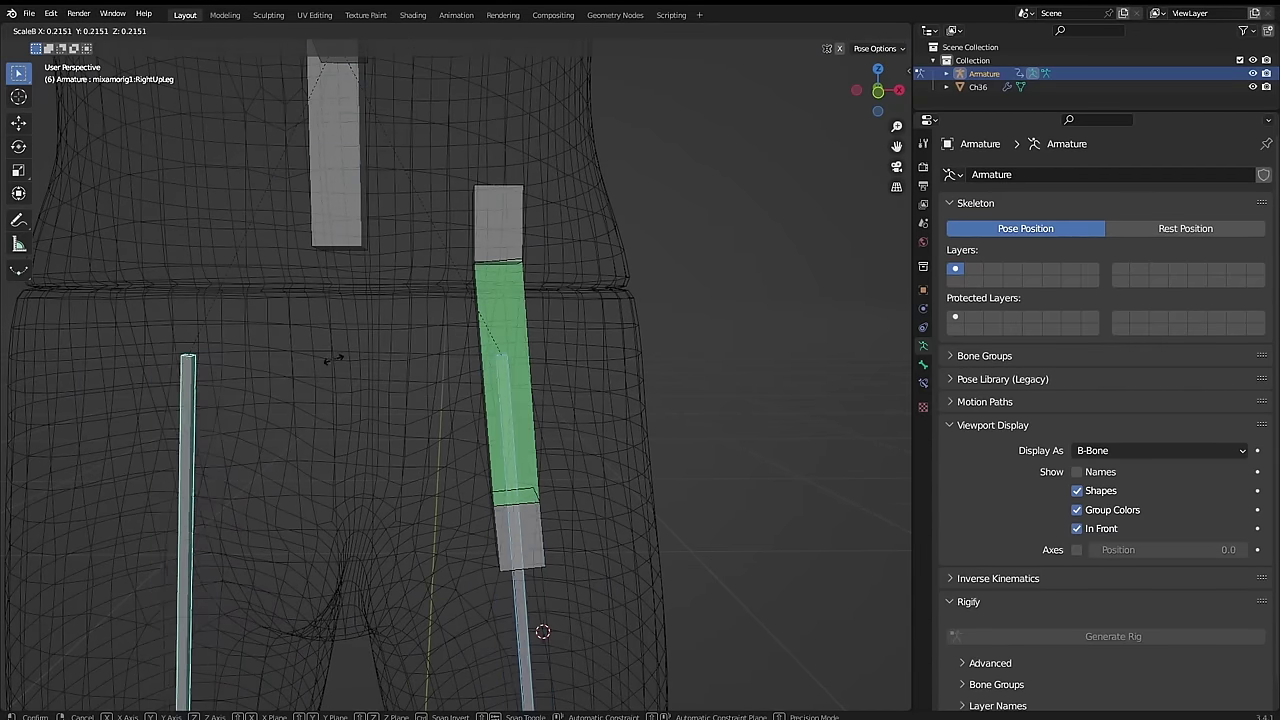
pyautogui.press('Escape')
# - Enlarge the B-Bone display size of Hip_Upper.L and Hip_Lower.L slightly beyond that of Hip.L
pyautogui.click(523, 318)
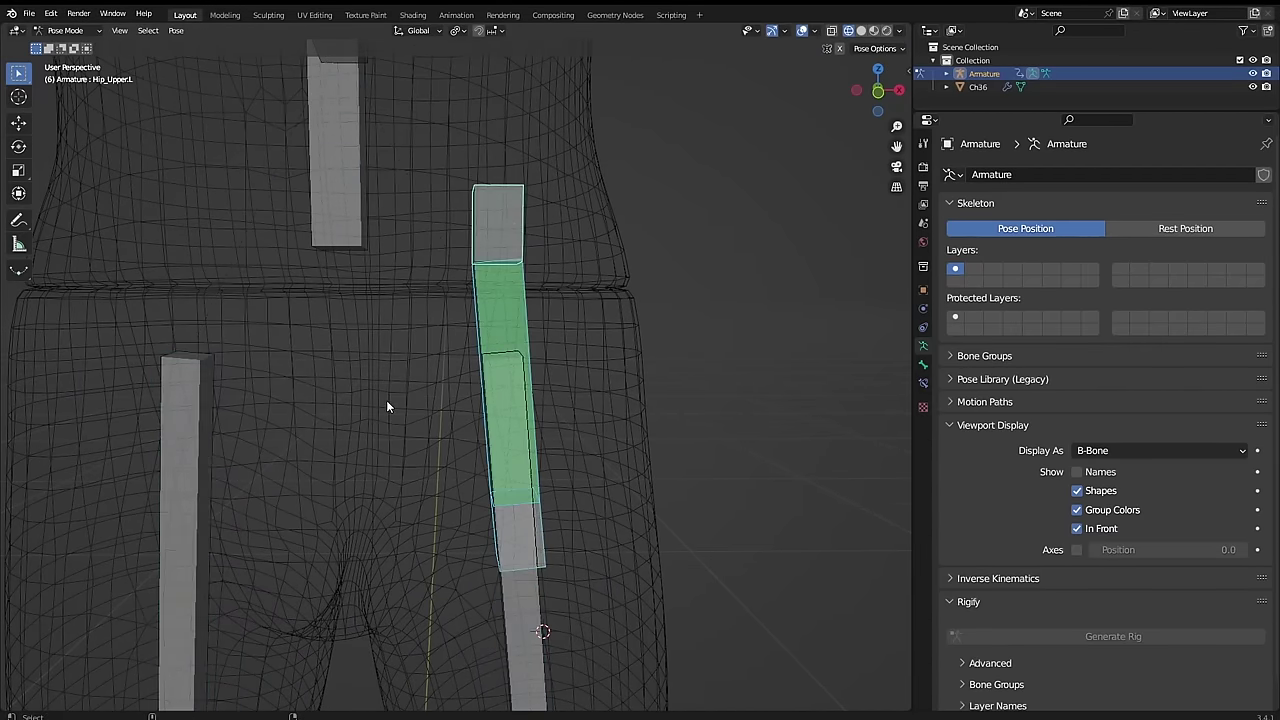
pyautogui.hotkey('ctrl', 'alt', 's')
pyautogui.click(466, 553)
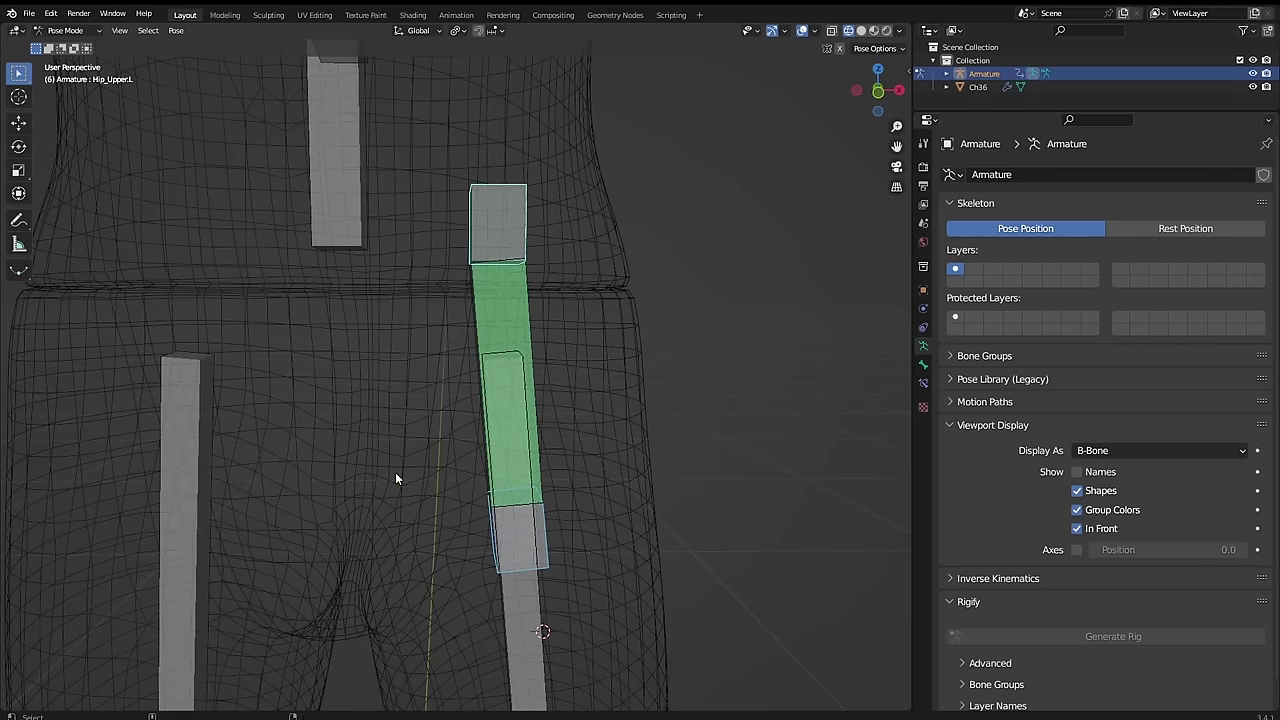
# - Set the Bendy Bones segments of Hip.L to 12
pyautogui.moveTo(277, 443); pyautogui.dragTo(348, 474, button='middle')
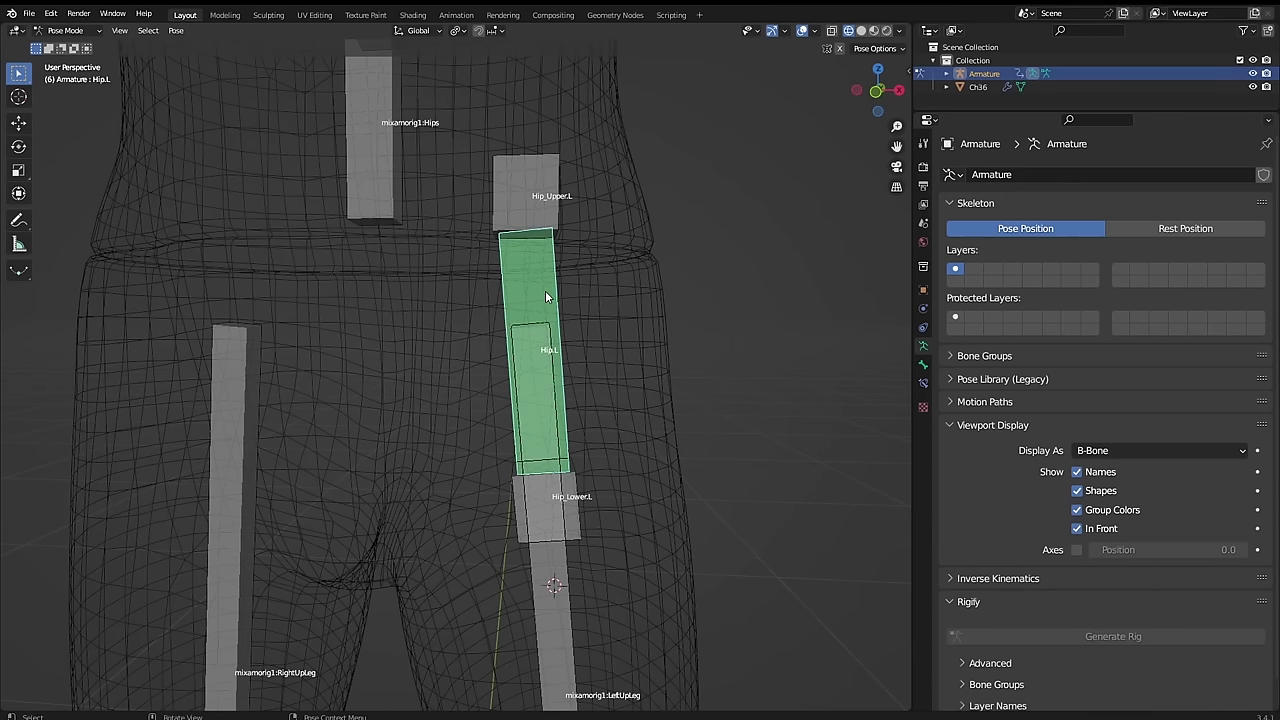
pyautogui.click(923, 366)
pyautogui.click(952, 442)
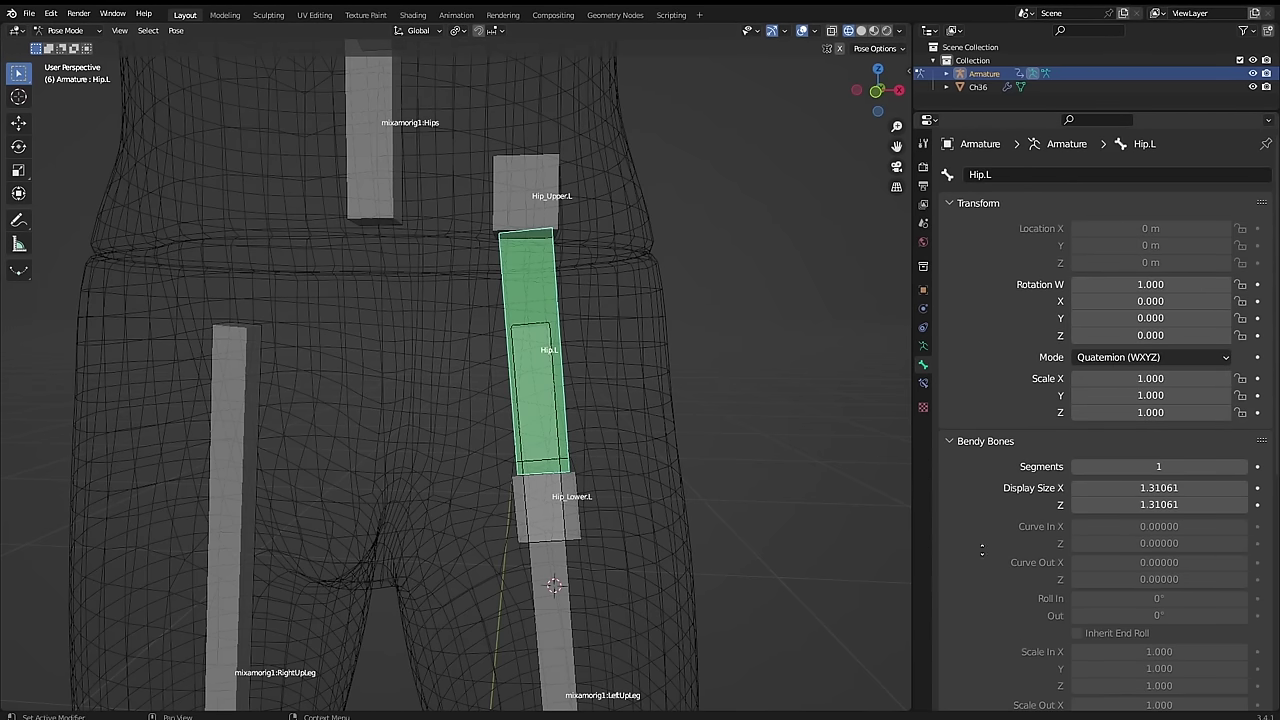
pyautogui.moveTo(982, 549); pyautogui.dragTo(984, 281, button='middle')
pyautogui.click(1243, 194)
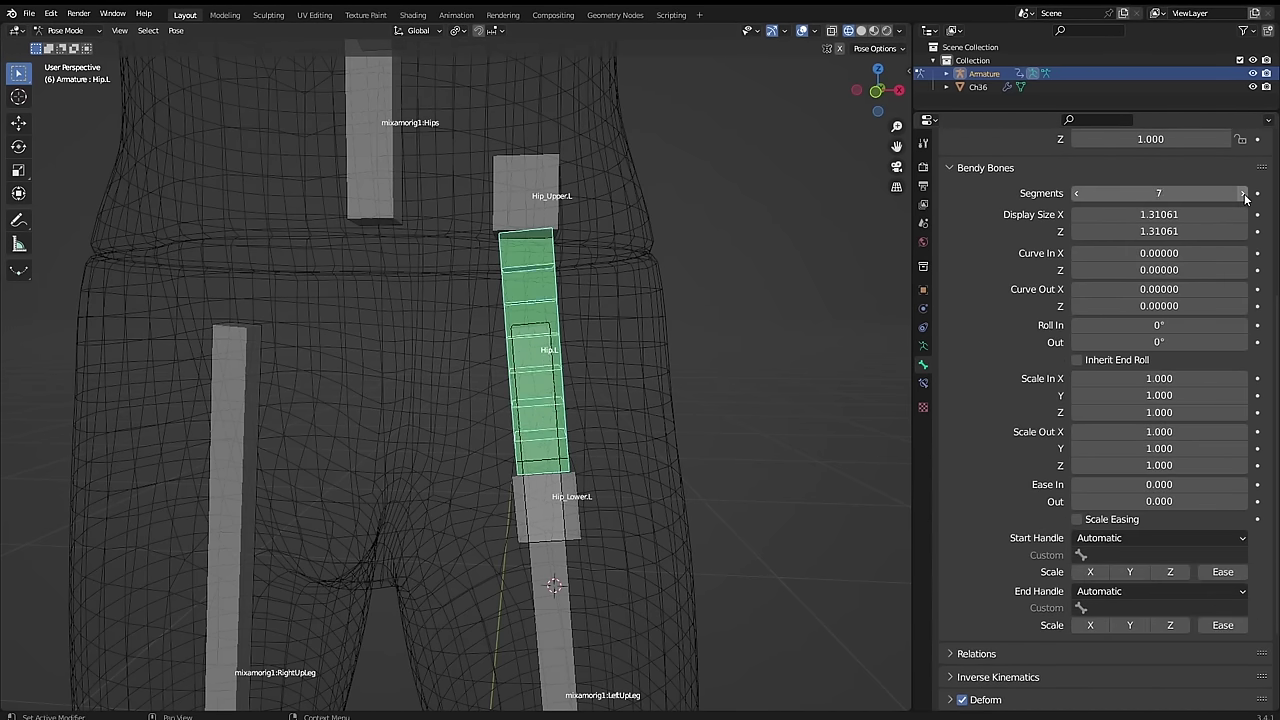
pyautogui.click(1243, 193)
pyautogui.click(1243, 193)
pyautogui.click(1243, 193)
pyautogui.click(1243, 193)
pyautogui.click(1243, 193)
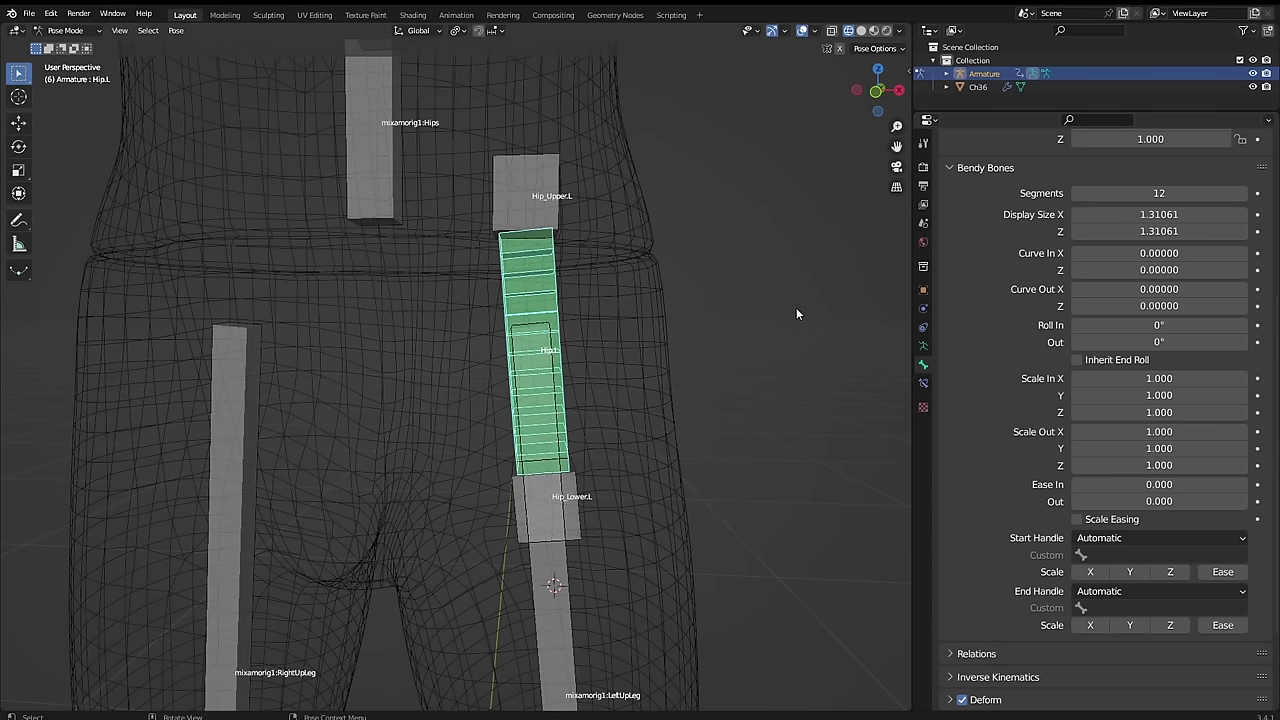
# - Set both the start handle and end handle types of the Hip.L bendy bone to Tangent
pyautogui.scroll(-4, 998, 316)
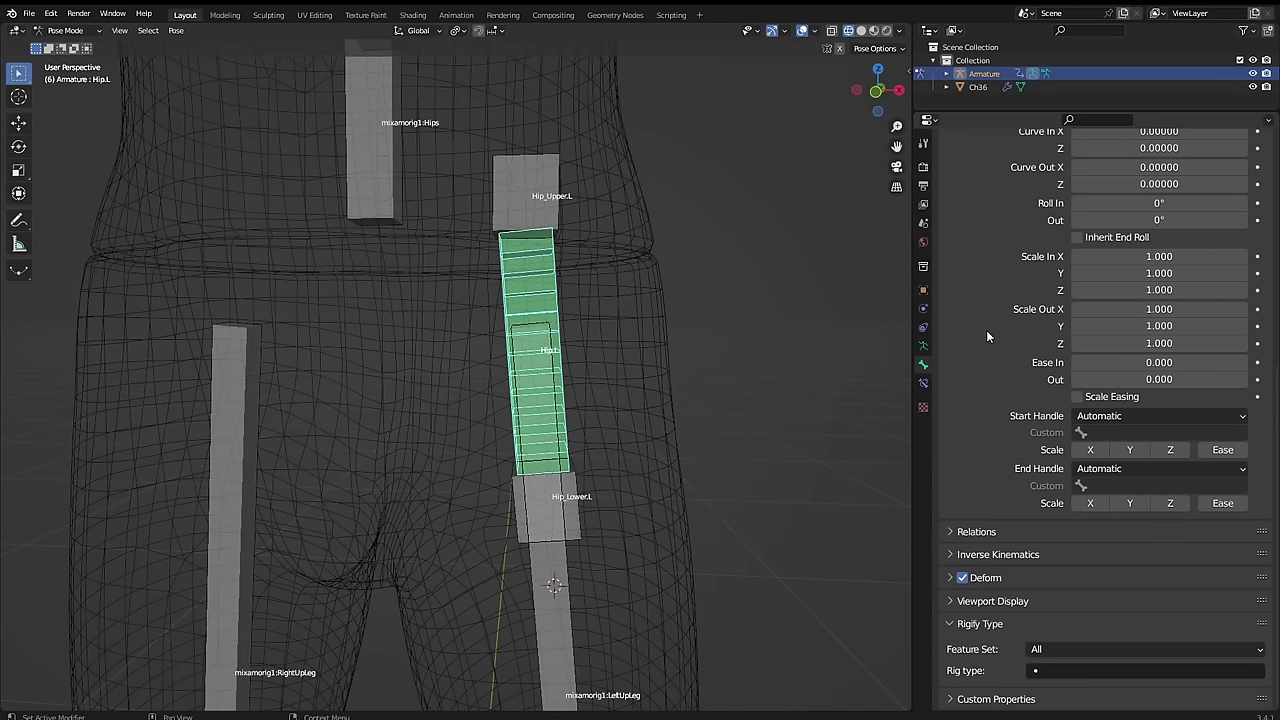
pyautogui.click(1104, 416)
pyautogui.click(1030, 500)
pyautogui.click(1100, 468)
pyautogui.click(1030, 552)
# - Enable X, Z and Ease scale inheritance for both the start and end handles of Hip.L
pyautogui.click(1090, 450)
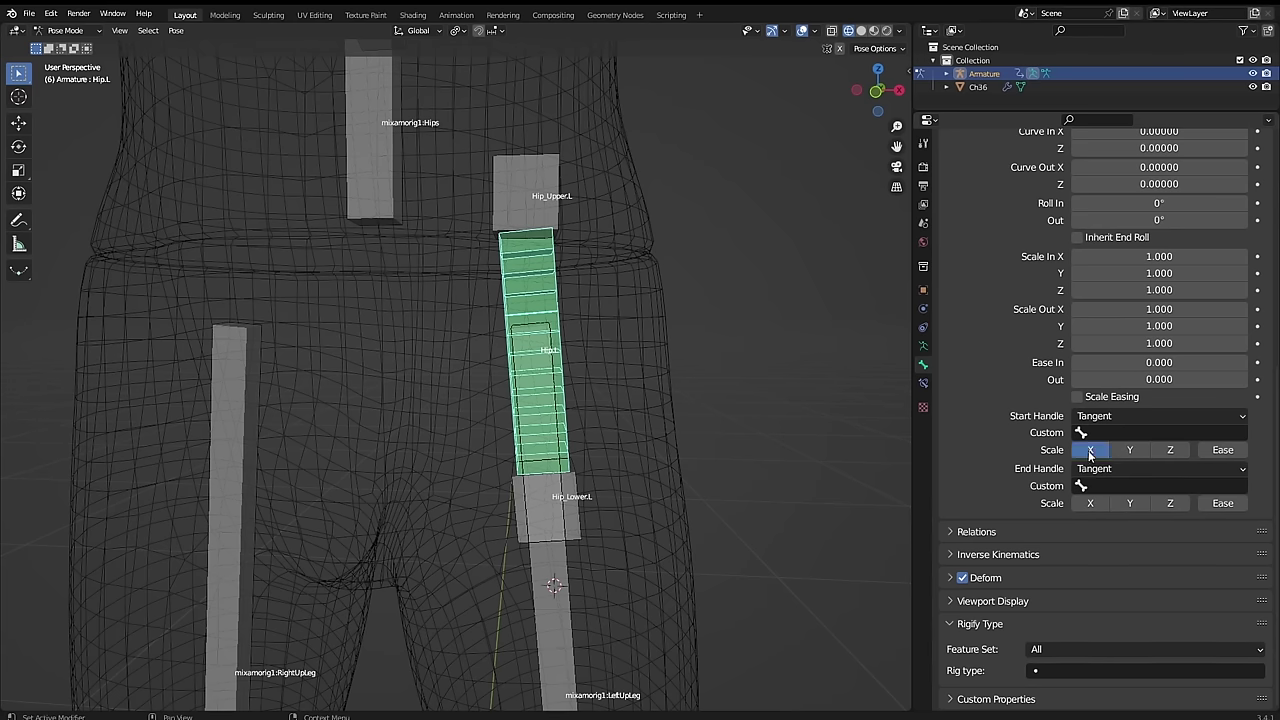
pyautogui.click(1170, 450)
pyautogui.click(1222, 450)
pyautogui.click(1090, 503)
pyautogui.click(1170, 503)
pyautogui.click(1224, 503)
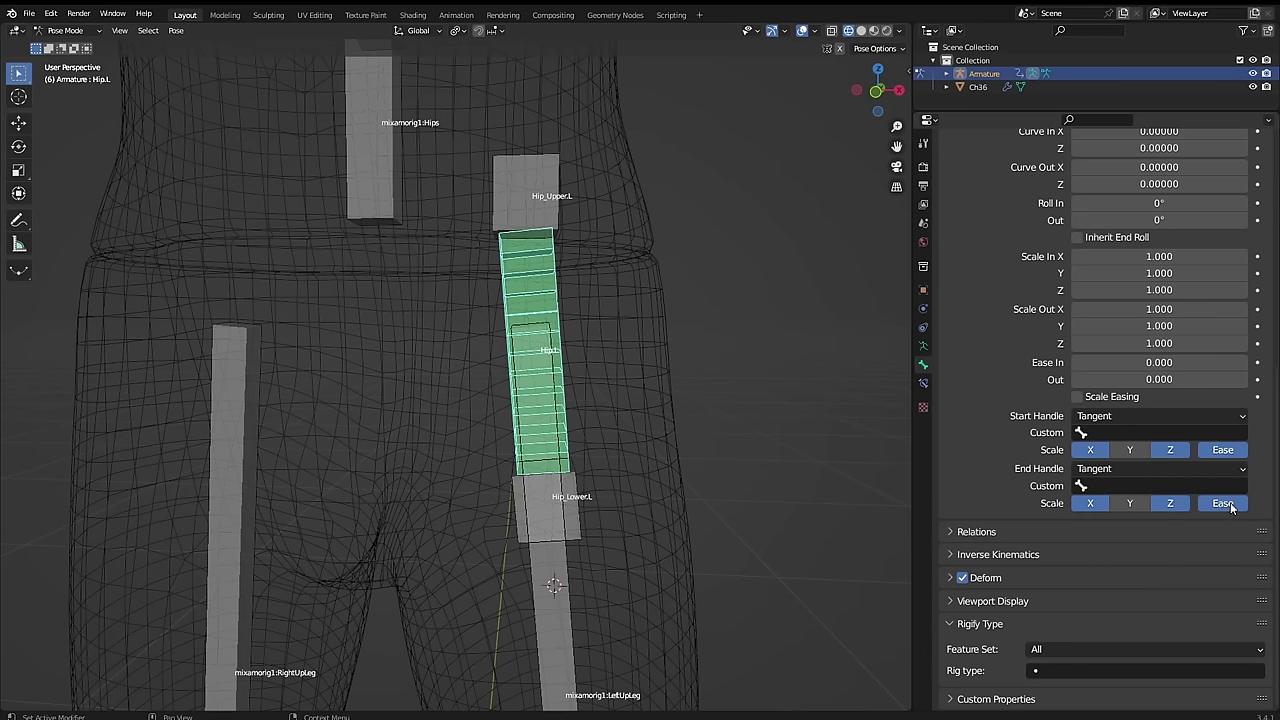
# - Assign Hip_Lower.L as the custom start handle and Hip_Upper.L as the custom end handle of Hip.L
pyautogui.click(1114, 432)
pyautogui.write('lower')
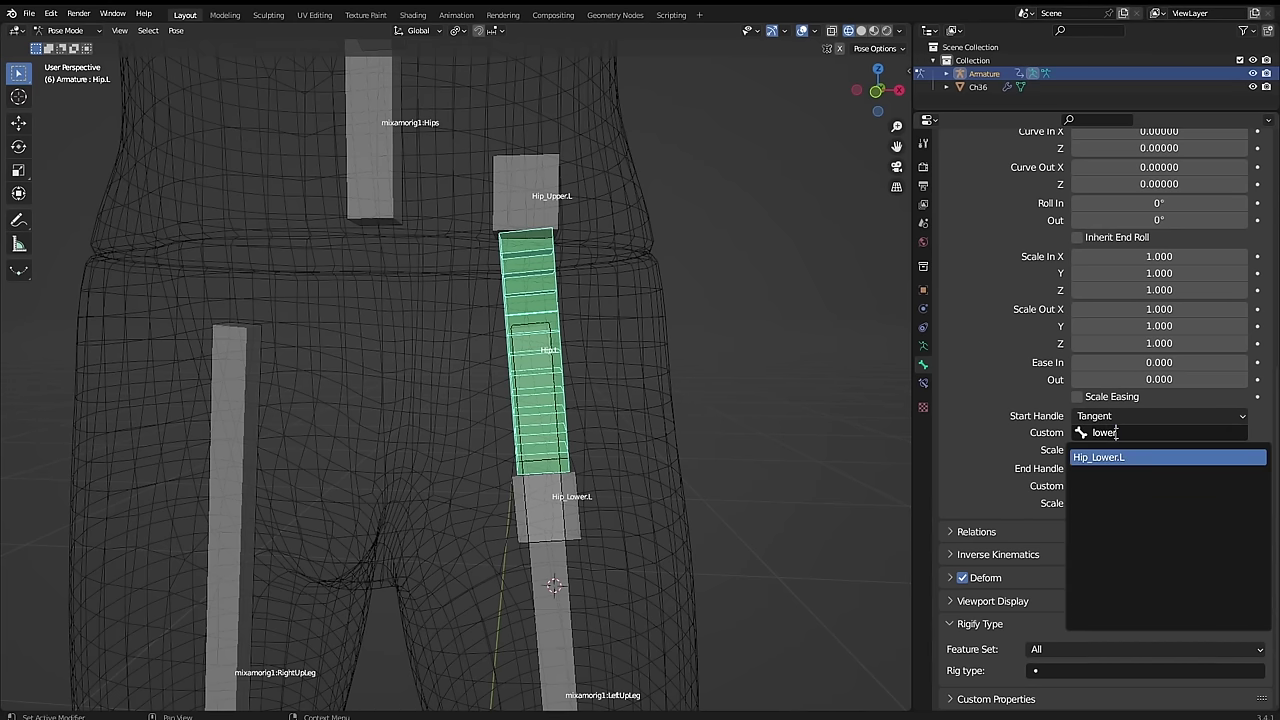
pyautogui.press('Return')
pyautogui.click(1115, 485)
pyautogui.write('upp')
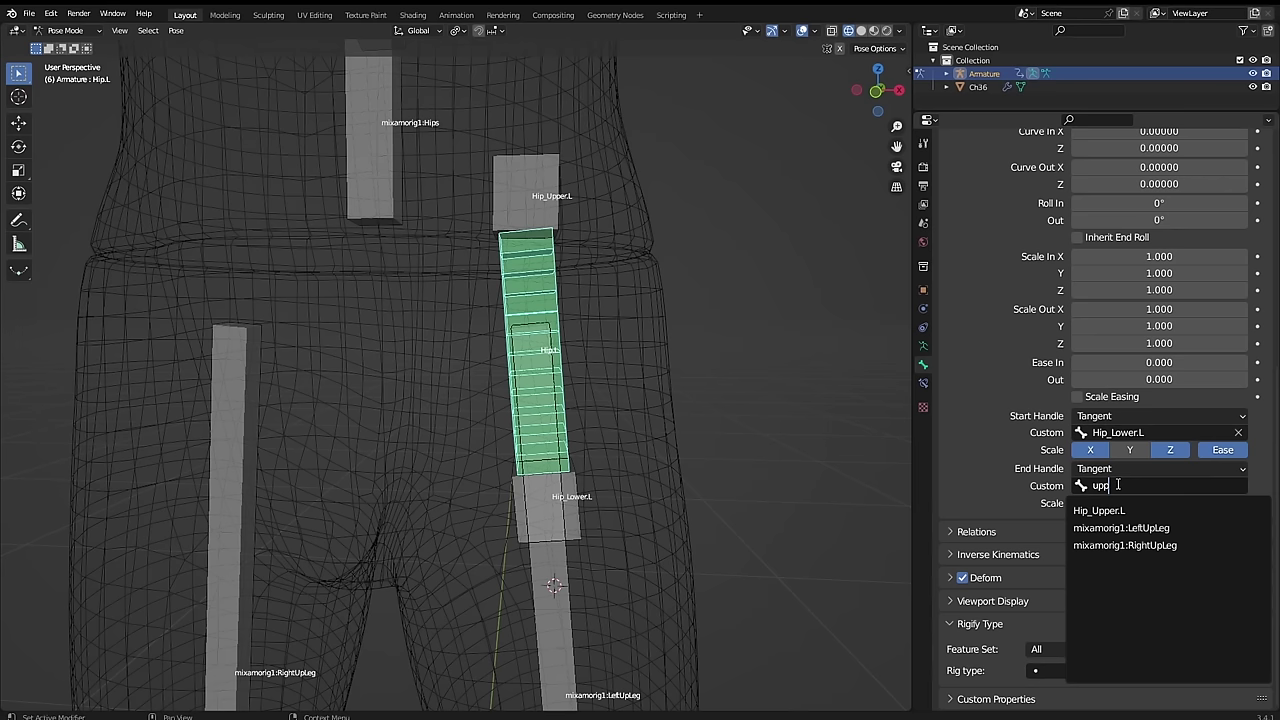
pyautogui.write('er.L')
pyautogui.click(1118, 512)
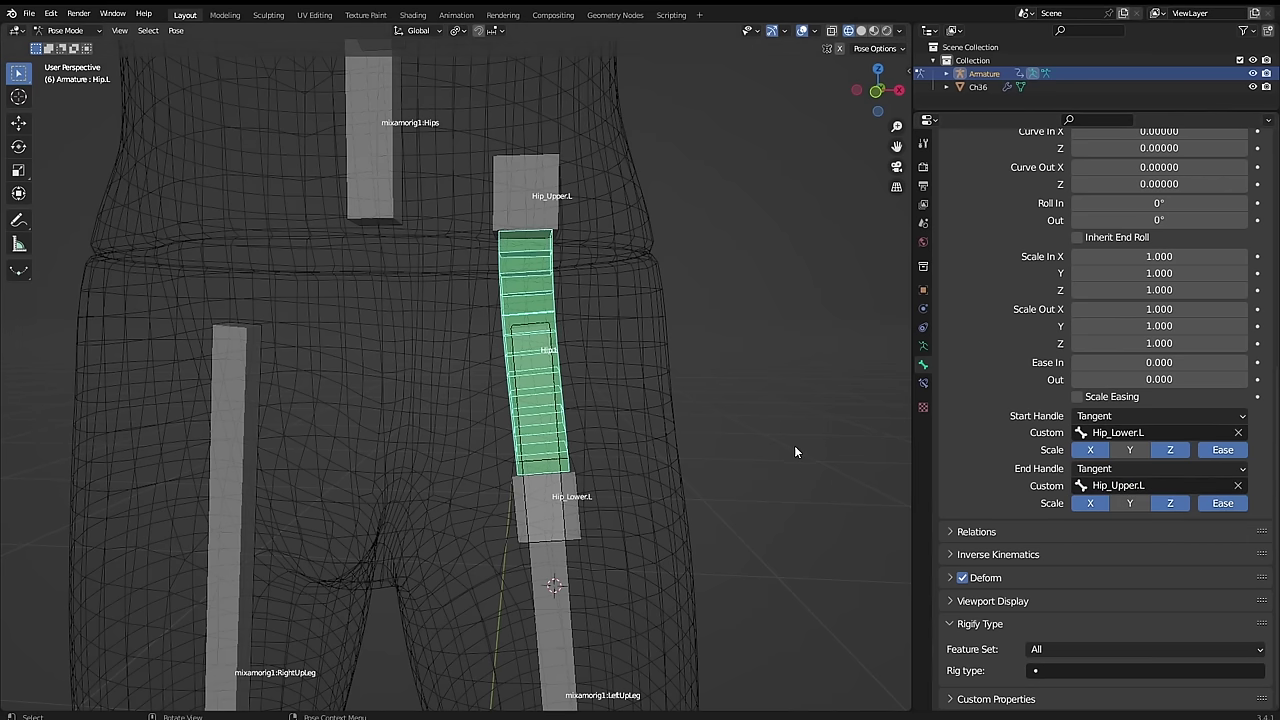
# - Move and rotate Hip_Upper.L and Hip_Lower.L in turn to test how Hip.L bends between them
pyautogui.click(502, 192)
pyautogui.press('g')
pyautogui.click(662, 228)
pyautogui.press('r')
pyautogui.click(531, 220)
pyautogui.click(555, 505)
pyautogui.press('r')
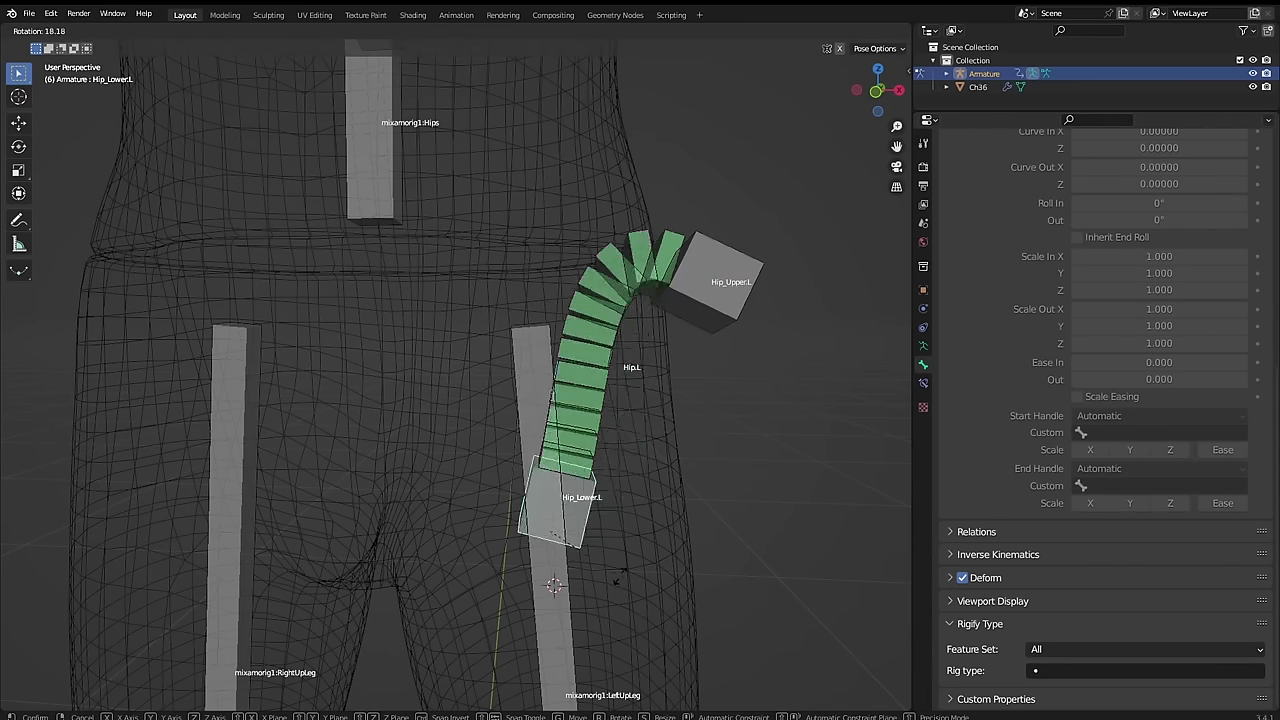
pyautogui.click(575, 590)
pyautogui.press('g')
pyautogui.click(438, 550)
# - Clear the pose rotation and location of Hip_Lower.L and Hip_Upper.L
pyautogui.keyDown('shift'); pyautogui.click(706, 277); pyautogui.keyUp('shift')
pyautogui.hotkey('alt', 'r')
pyautogui.hotkey('alt', 'g')
pyautogui.click(580, 177)
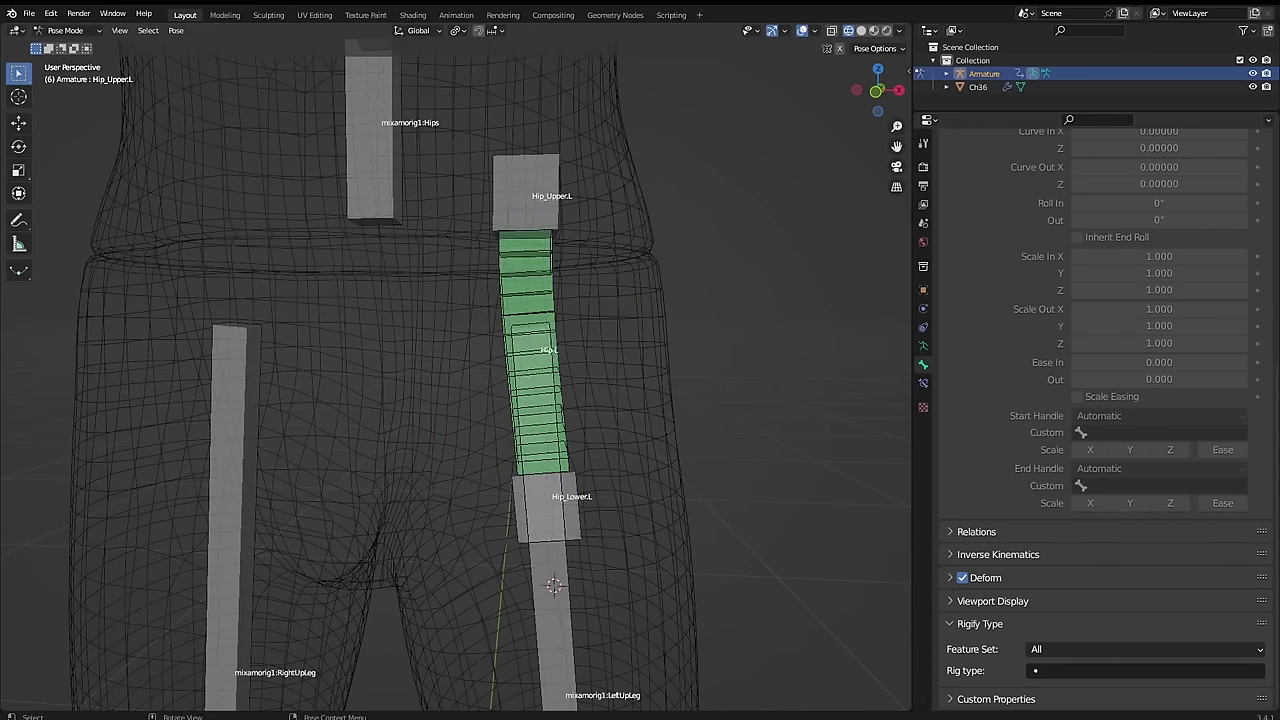
# - In Edit Mode, parent Hip_Lower.L to mixamorig1:LeftUpLeg with Keep Offset
pyautogui.press('Tab')
pyautogui.click(558, 502)
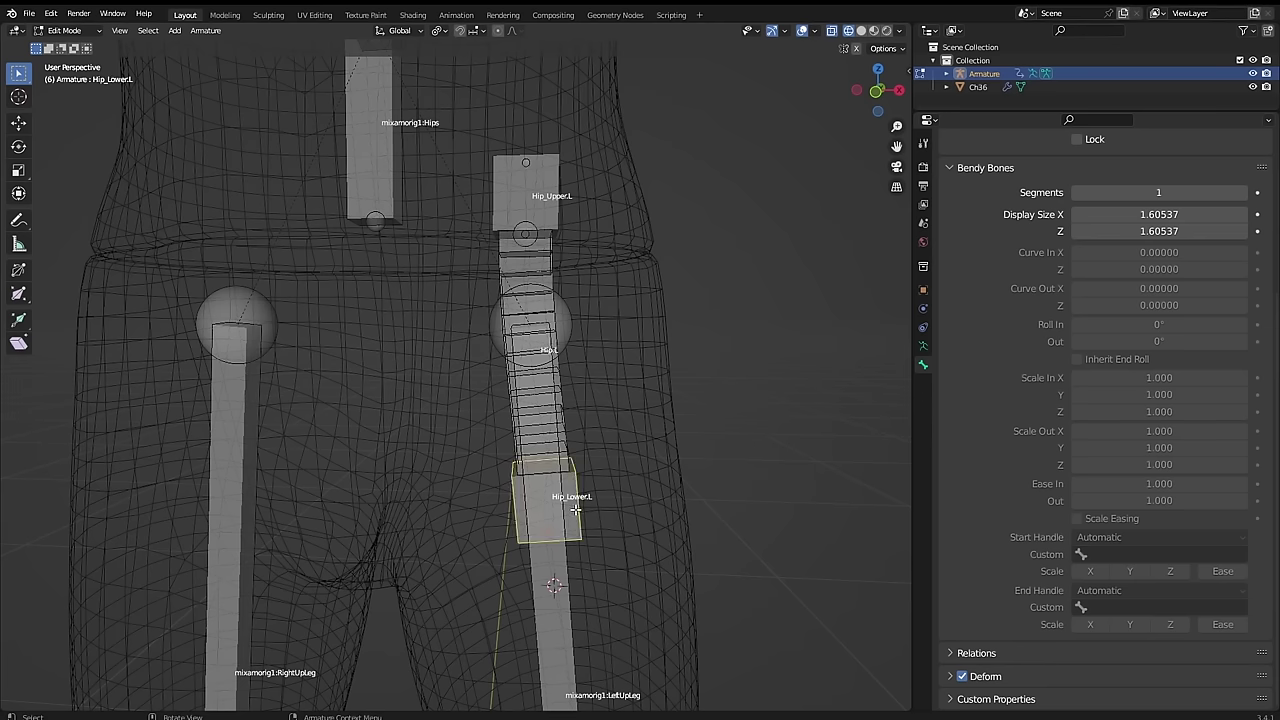
pyautogui.scroll(-2, 558, 502)
pyautogui.keyDown('shift'); pyautogui.moveTo(530, 620); pyautogui.dragTo(560, 530, button='middle'); pyautogui.keyUp('shift')
pyautogui.keyDown('shift'); pyautogui.click(561, 532); pyautogui.keyUp('shift')
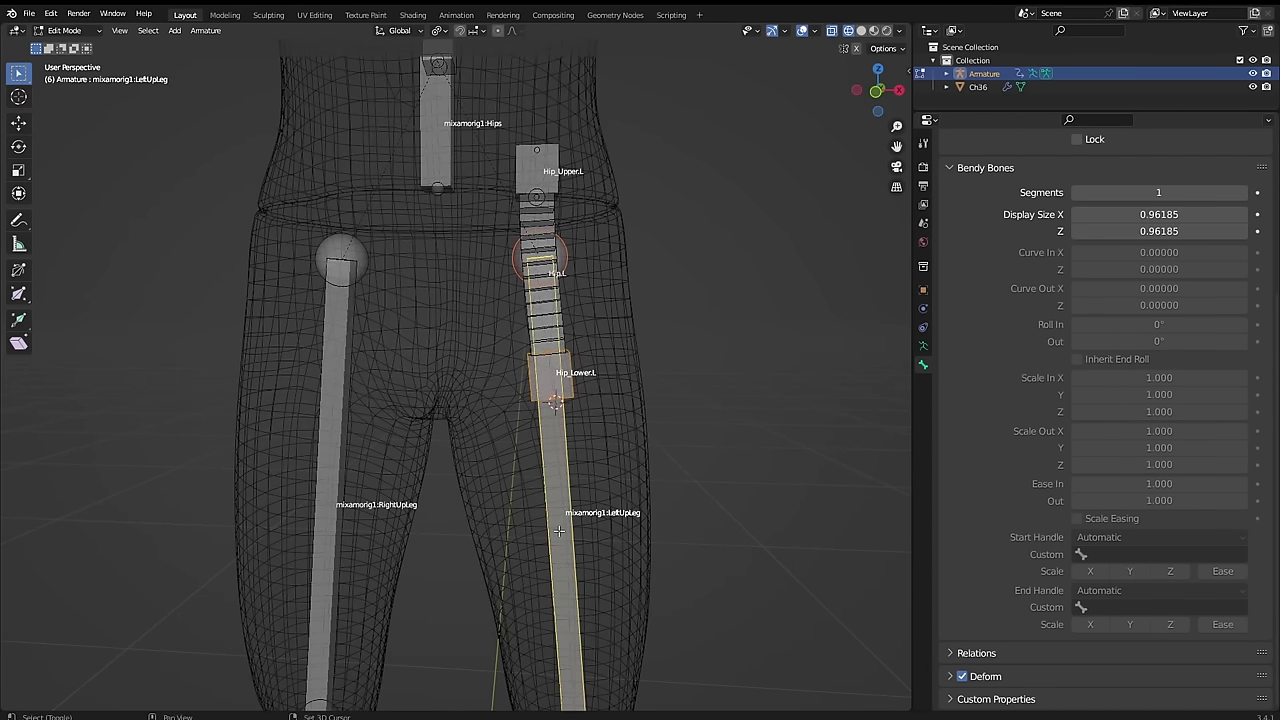
pyautogui.hotkey('ctrl', 'p')
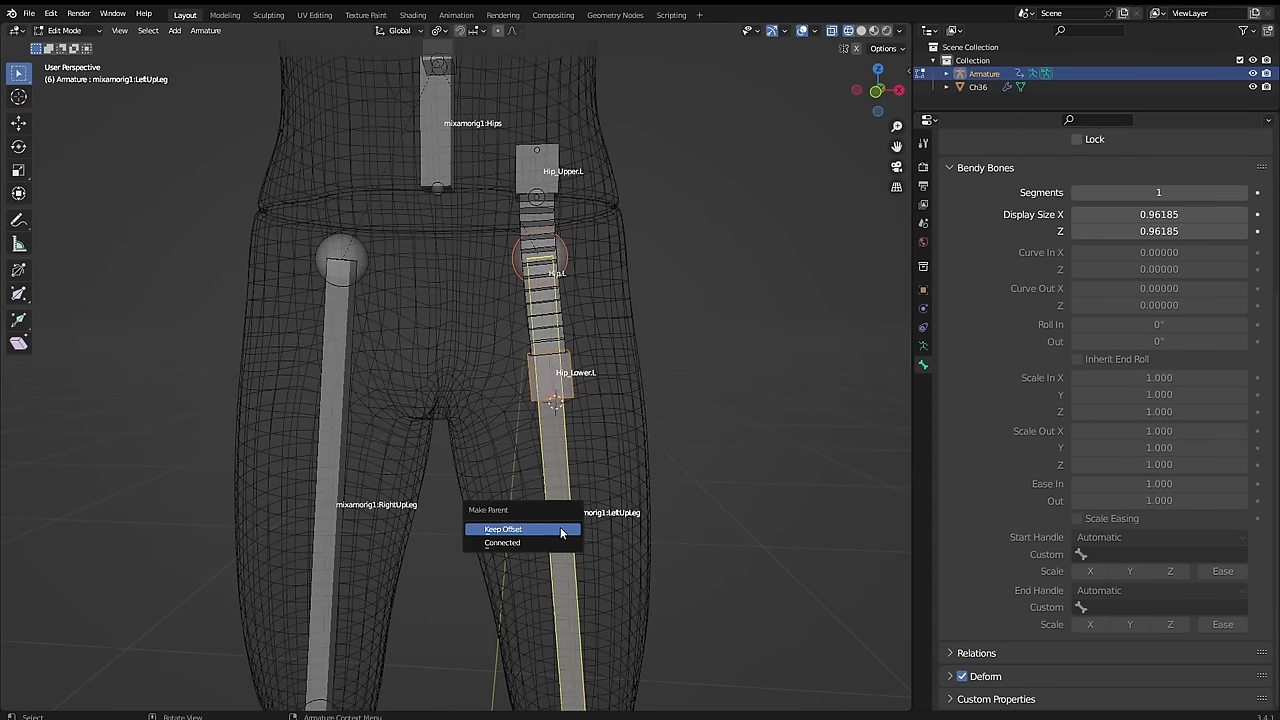
pyautogui.click(528, 530)
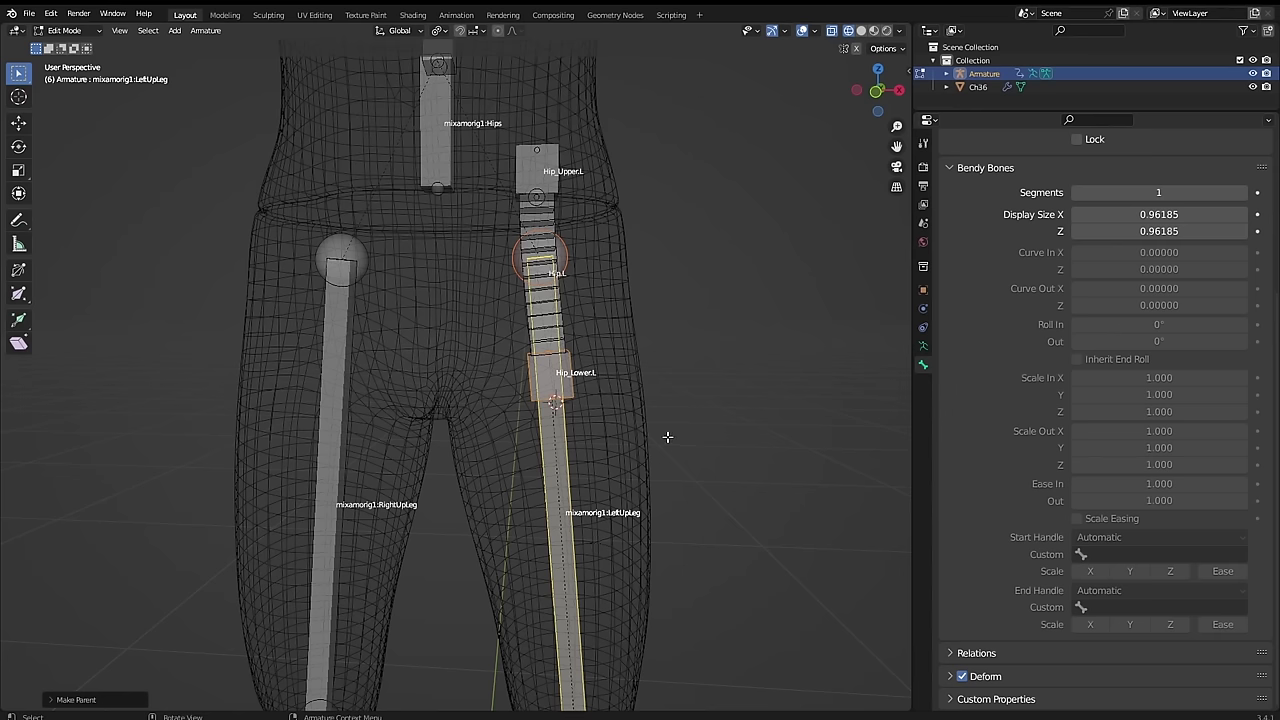
# - Parent Hip_Upper.L to mixamorig1:Hips with Keep Offset
pyautogui.click(555, 157)
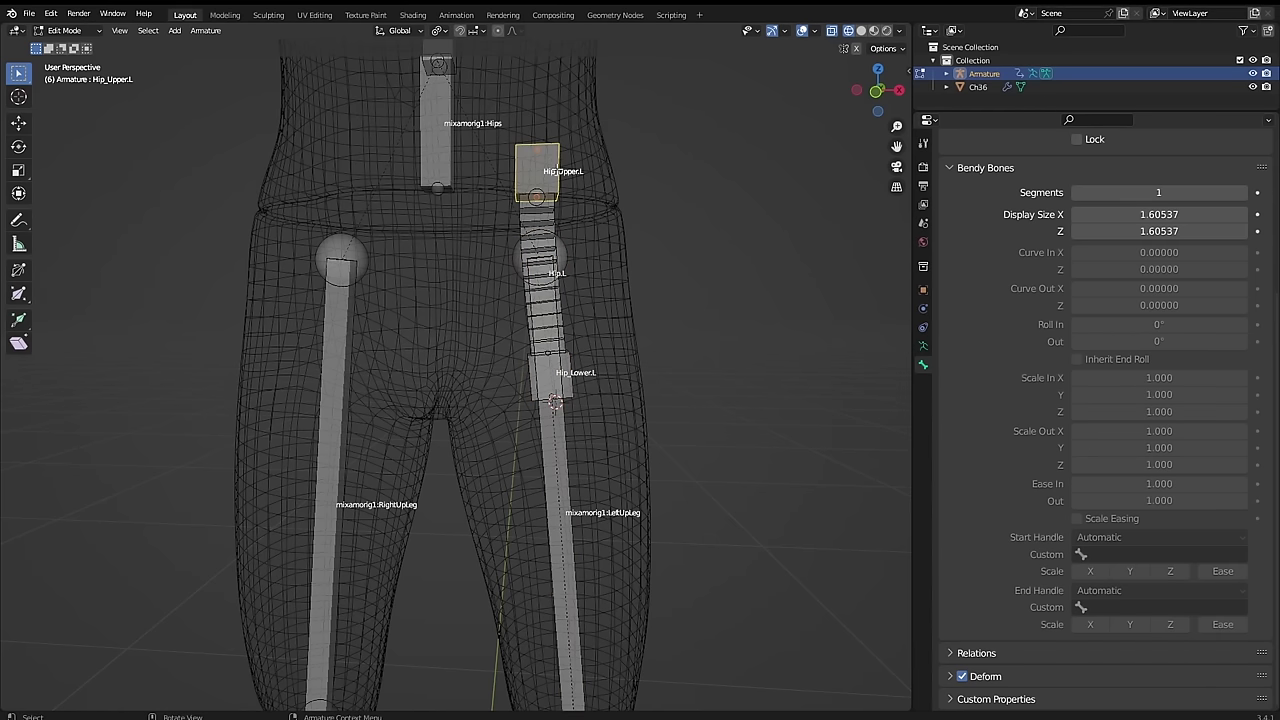
pyautogui.keyDown('shift'); pyautogui.click(434, 124); pyautogui.keyUp('shift')
pyautogui.hotkey('ctrl', 'p')
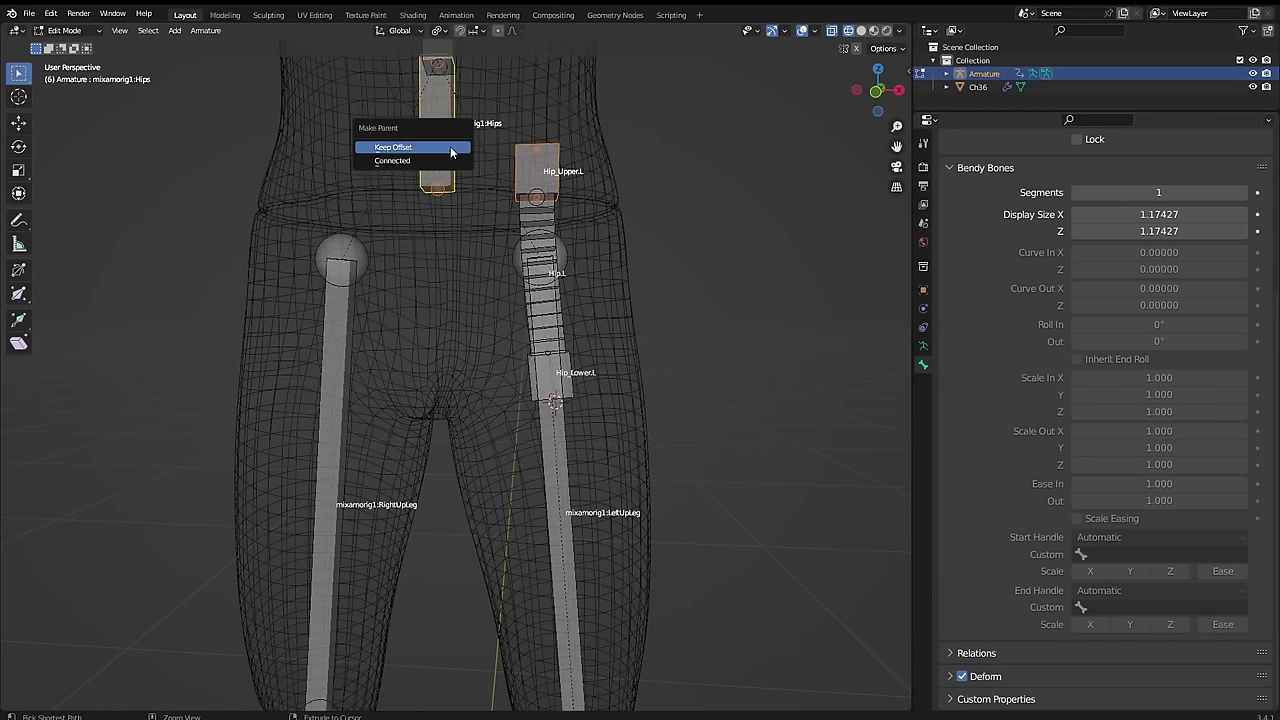
pyautogui.click(418, 146)
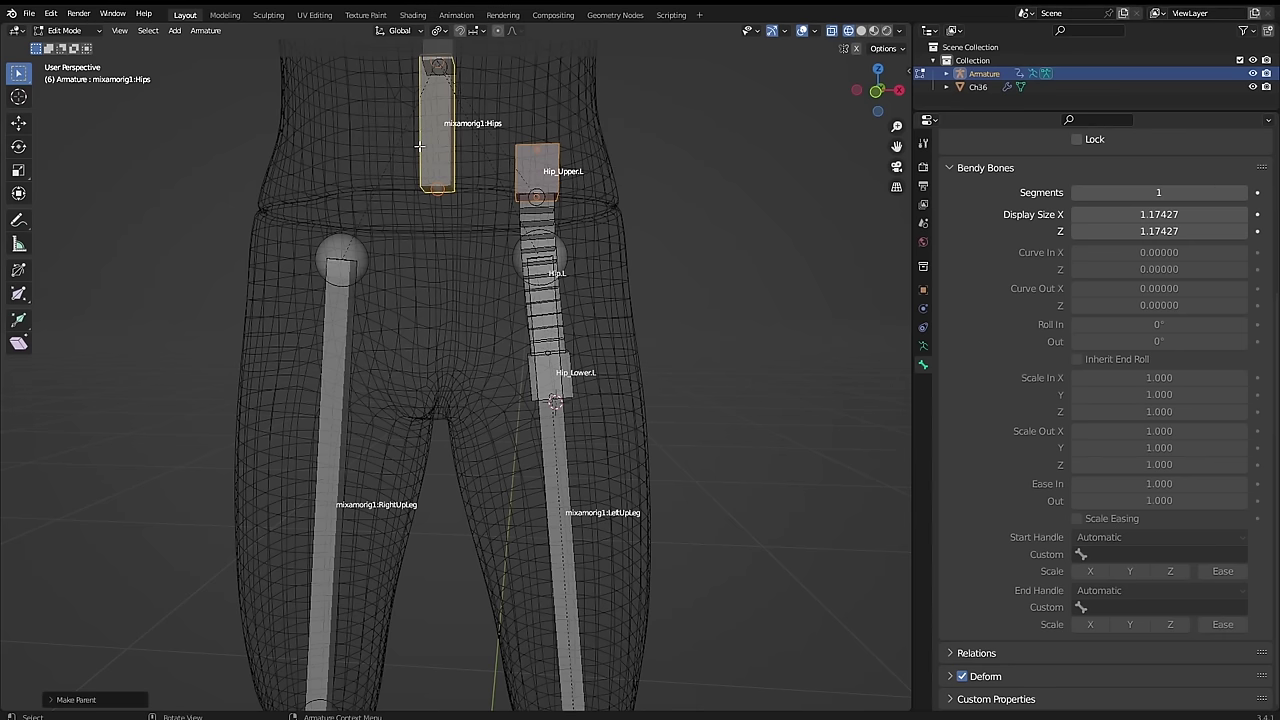
# - Turn off Deform for Hip_Upper.L and Hip_Lower.L, leaving it enabled on Hip.L
pyautogui.click(552, 218)
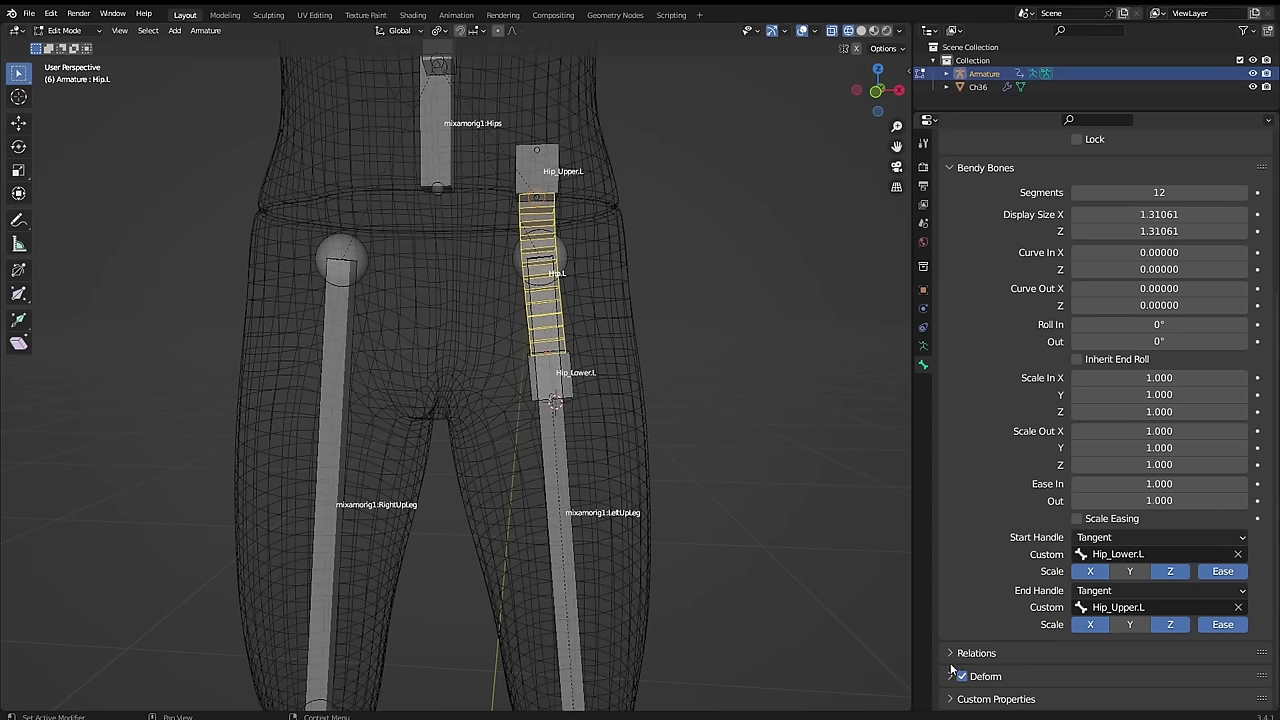
pyautogui.click(554, 156)
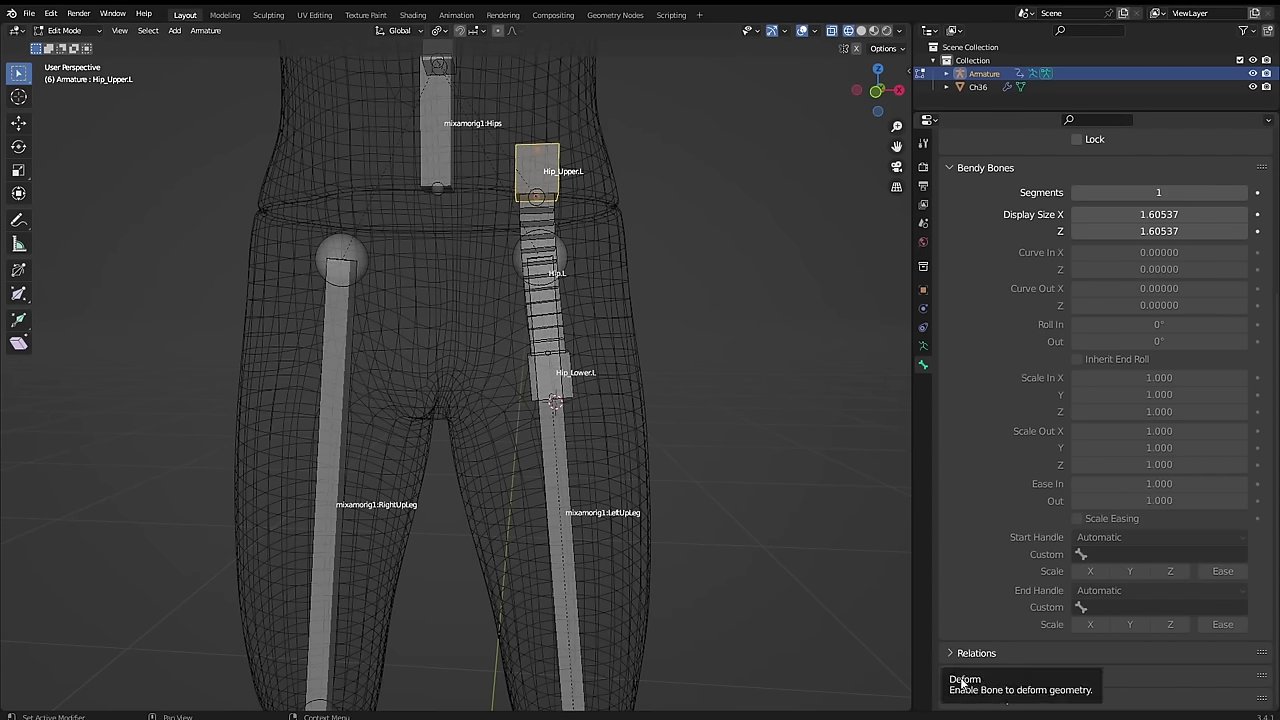
pyautogui.click(566, 386)
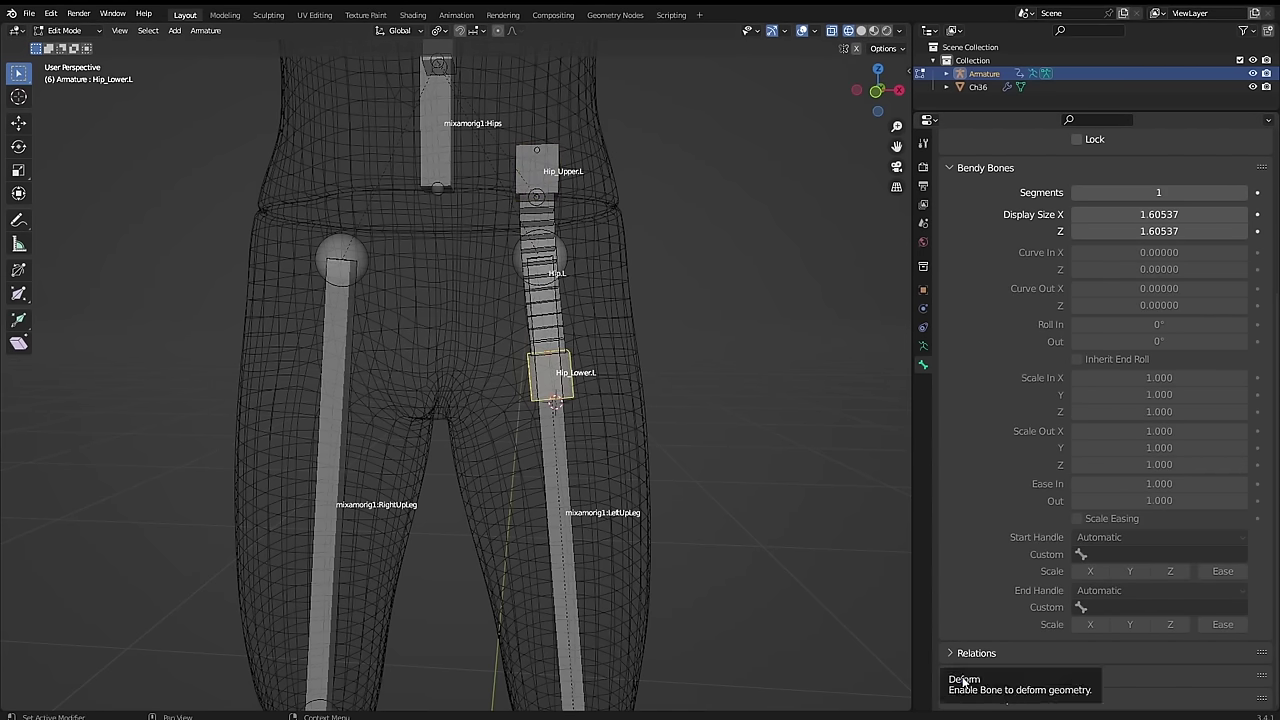
# - In Pose Mode, rotate mixamorig1:LeftUpLeg freely and about X to test how the hip chain follows
pyautogui.hotkey('ctrl', 'Tab')
pyautogui.click(555, 510)
pyautogui.press('r')
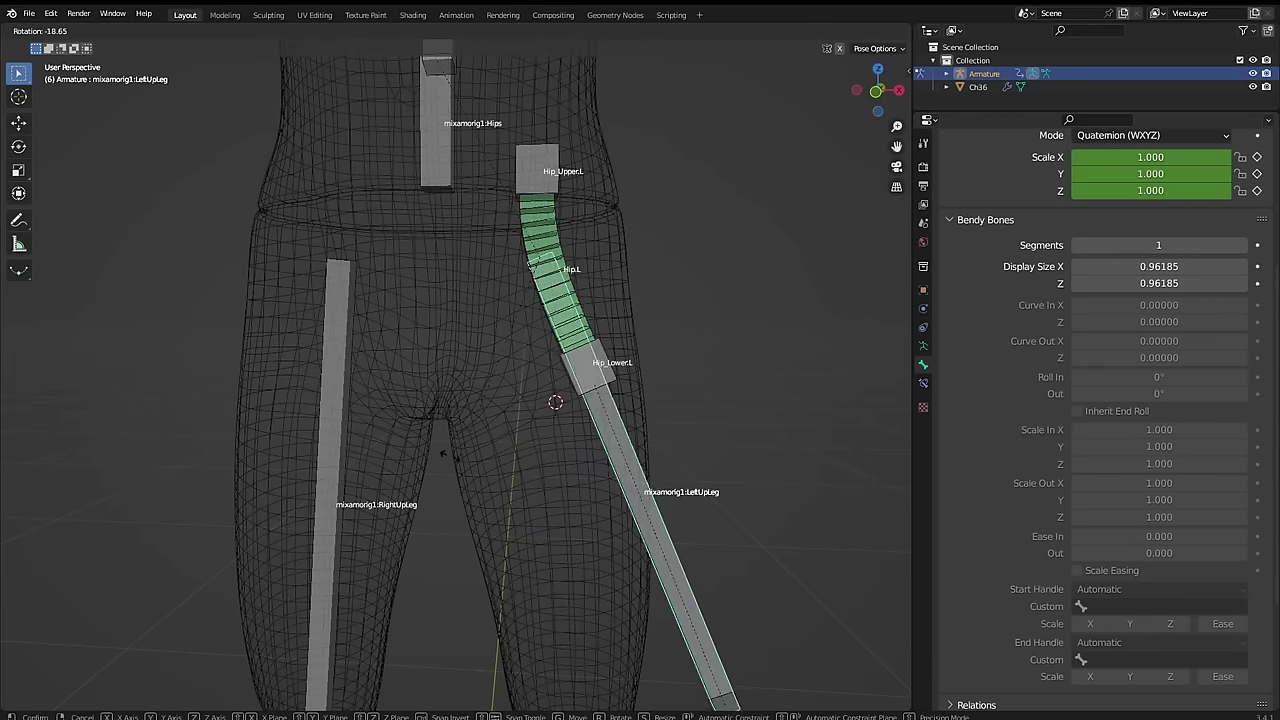
pyautogui.press('x')
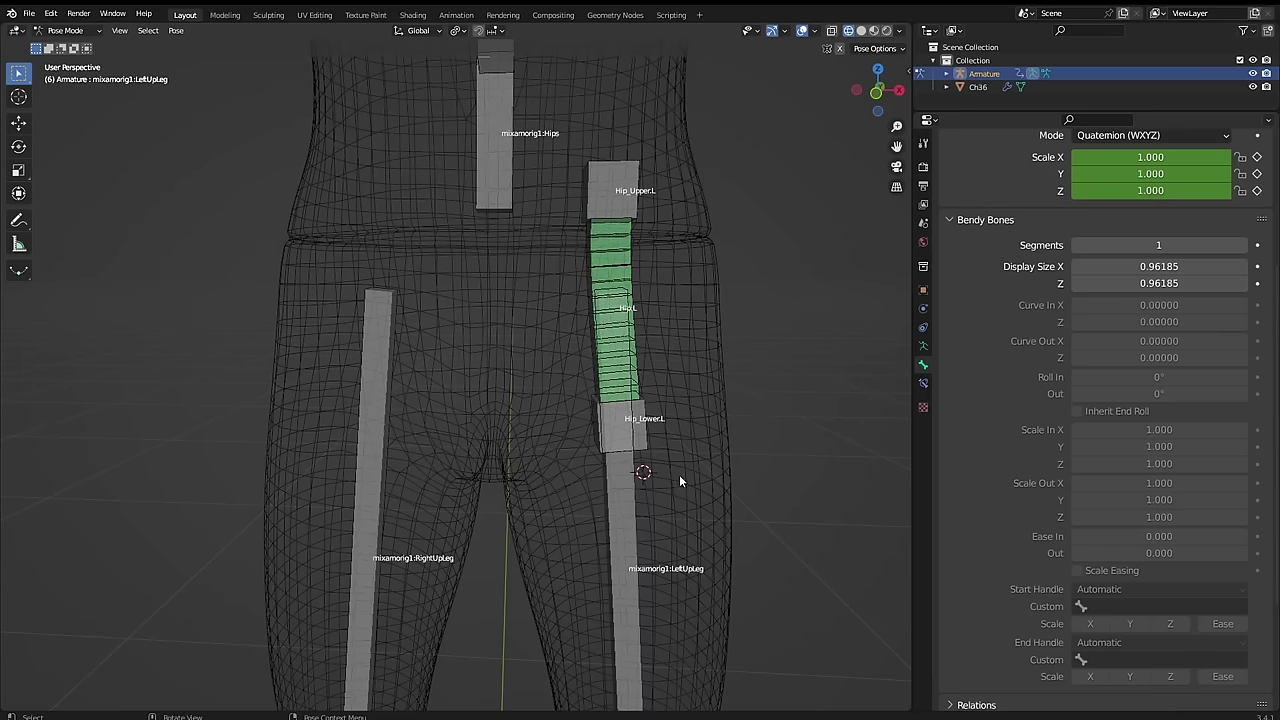
# - In Edit Mode, move Hip_Lower.L down the thigh along Z
pyautogui.click(643, 427)
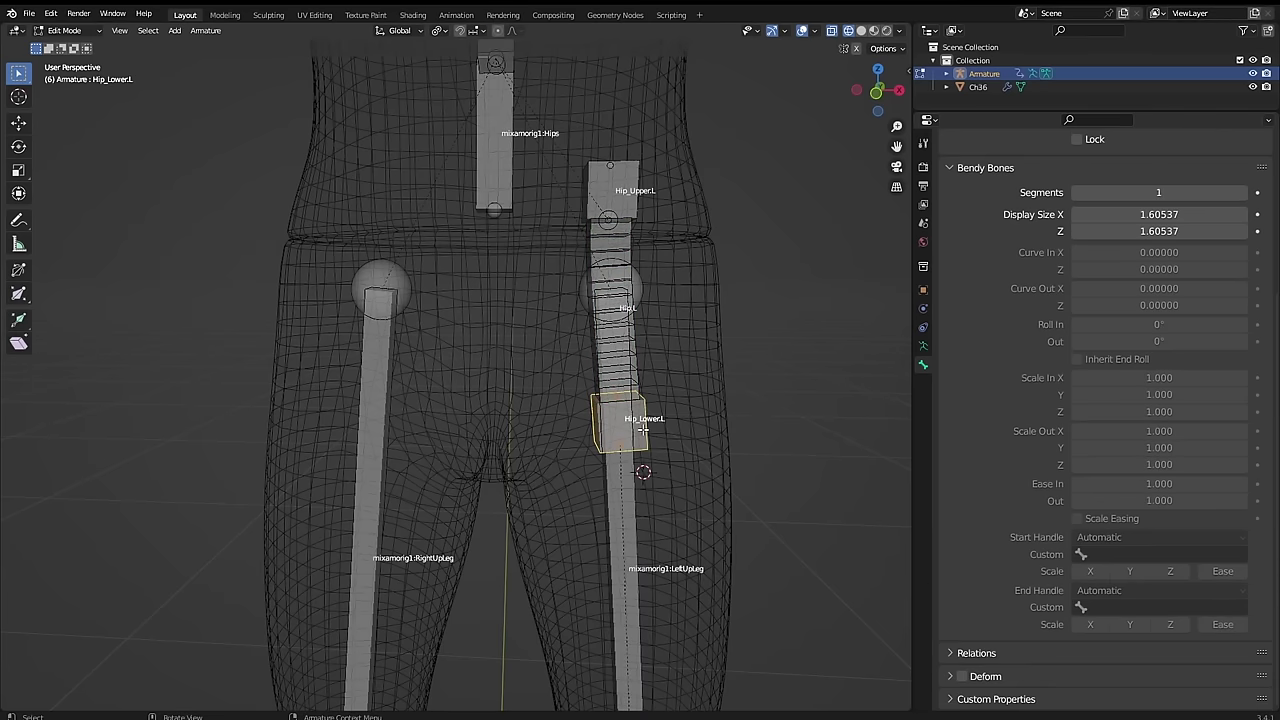
pyautogui.press('g')
pyautogui.press('z')
pyautogui.click(563, 451)
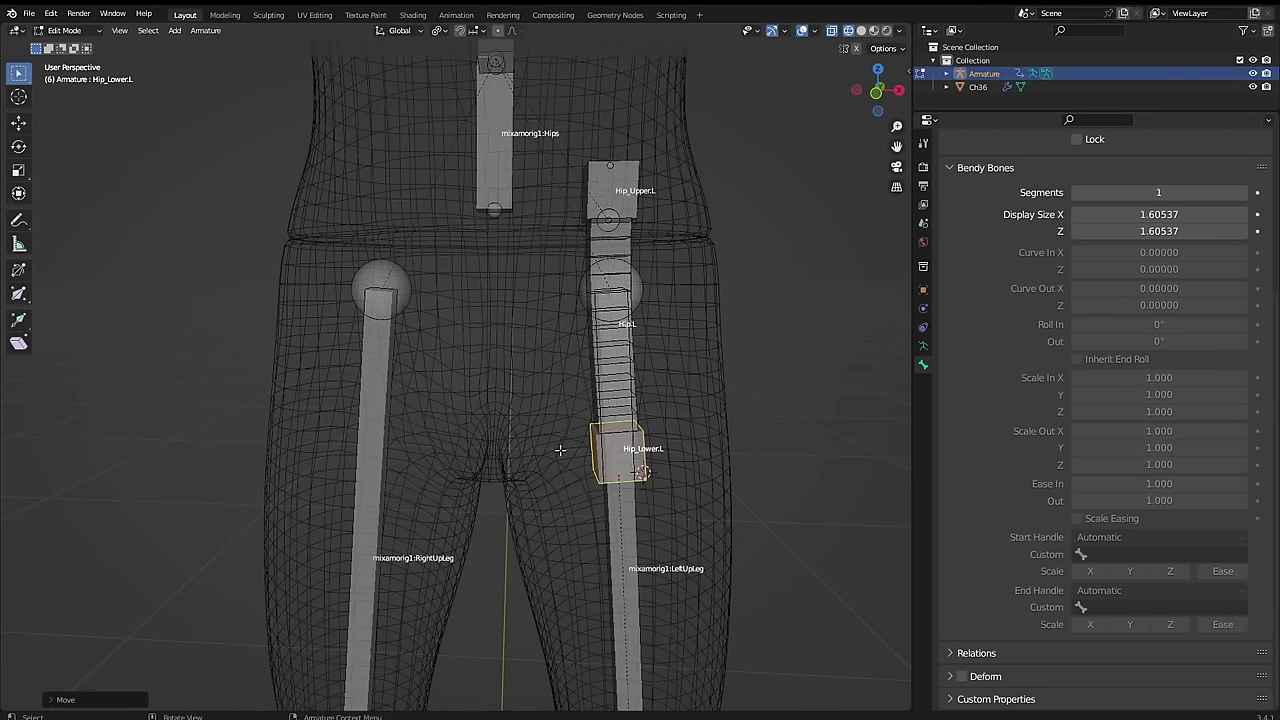
# - Move Hip_Upper.L upward together with the upper end of Hip.L to lengthen the chain
pyautogui.click(613, 190)
pyautogui.press('g')
pyautogui.press('z')
pyautogui.click(549, 328)
pyautogui.keyDown('shift'); pyautogui.click(607, 219); pyautogui.keyUp('shift')
pyautogui.press('g')
pyautogui.press('z')
pyautogui.click(546, 301)
pyautogui.click(539, 308)
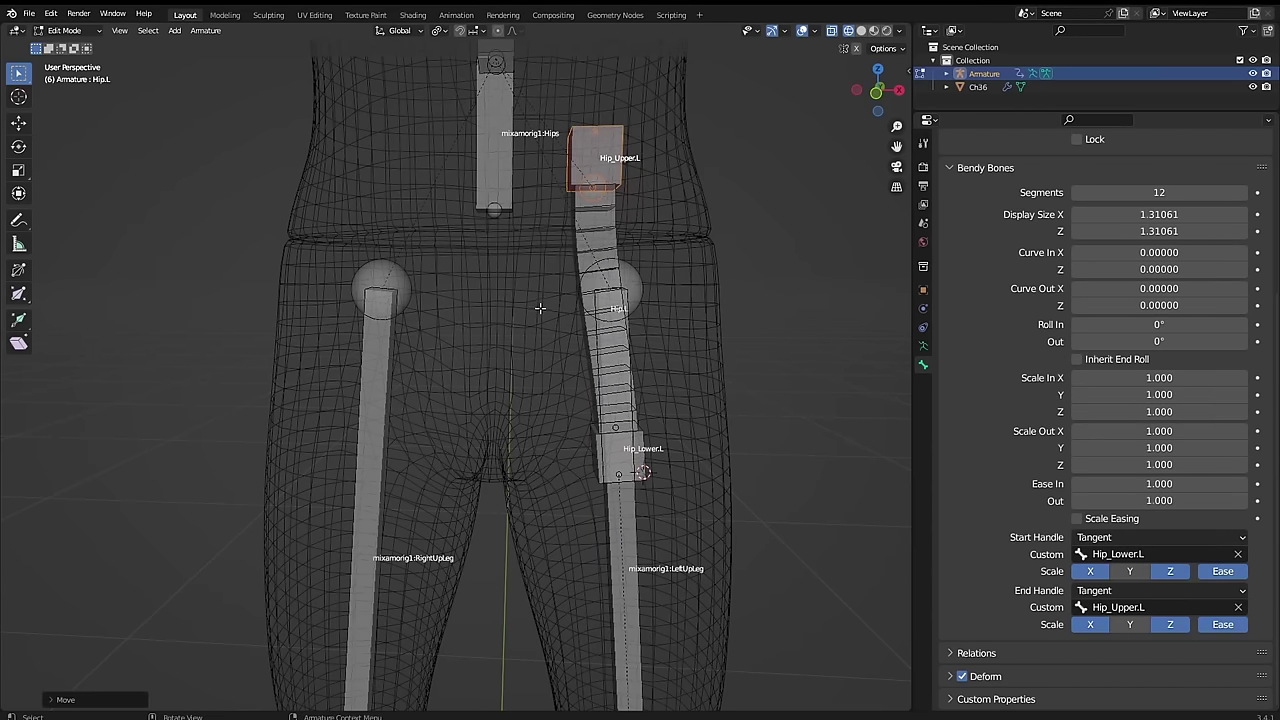
# - In Pose Mode, reset the Original Length of the Stretch To constraint on Hip.L
pyautogui.hotkey('ctrl', 'Tab')
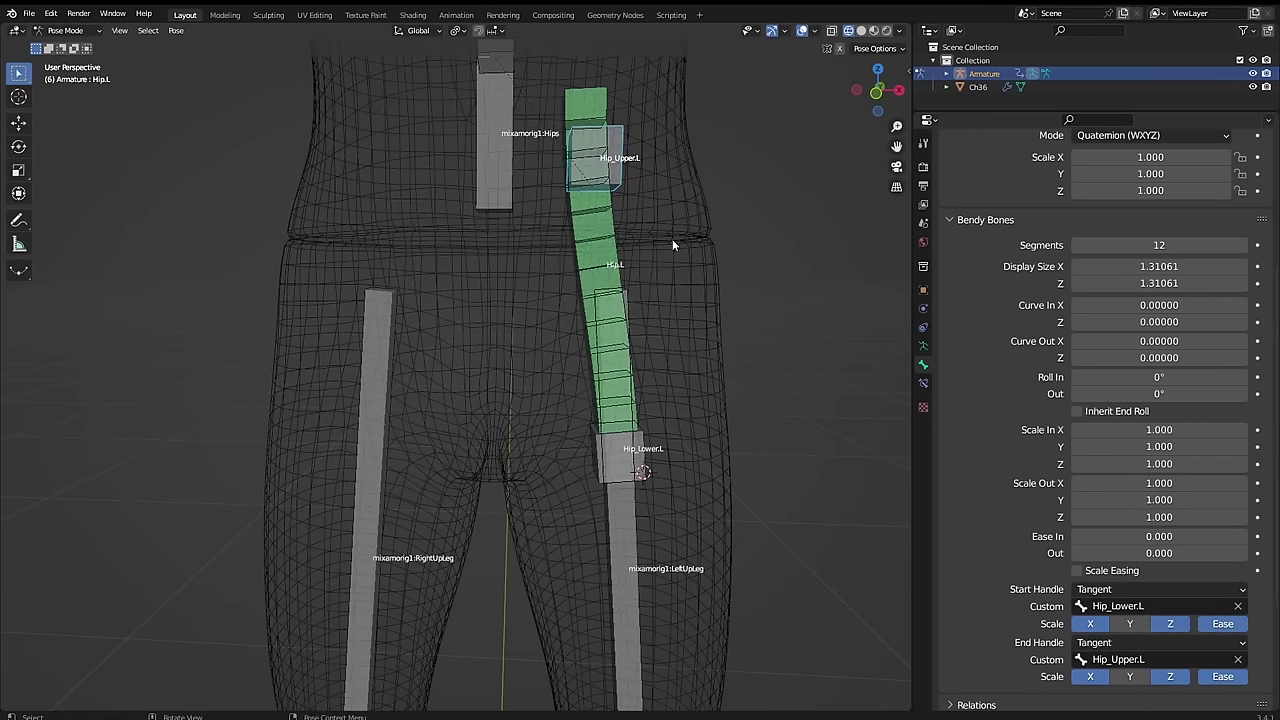
pyautogui.click(587, 247)
pyautogui.click(923, 383)
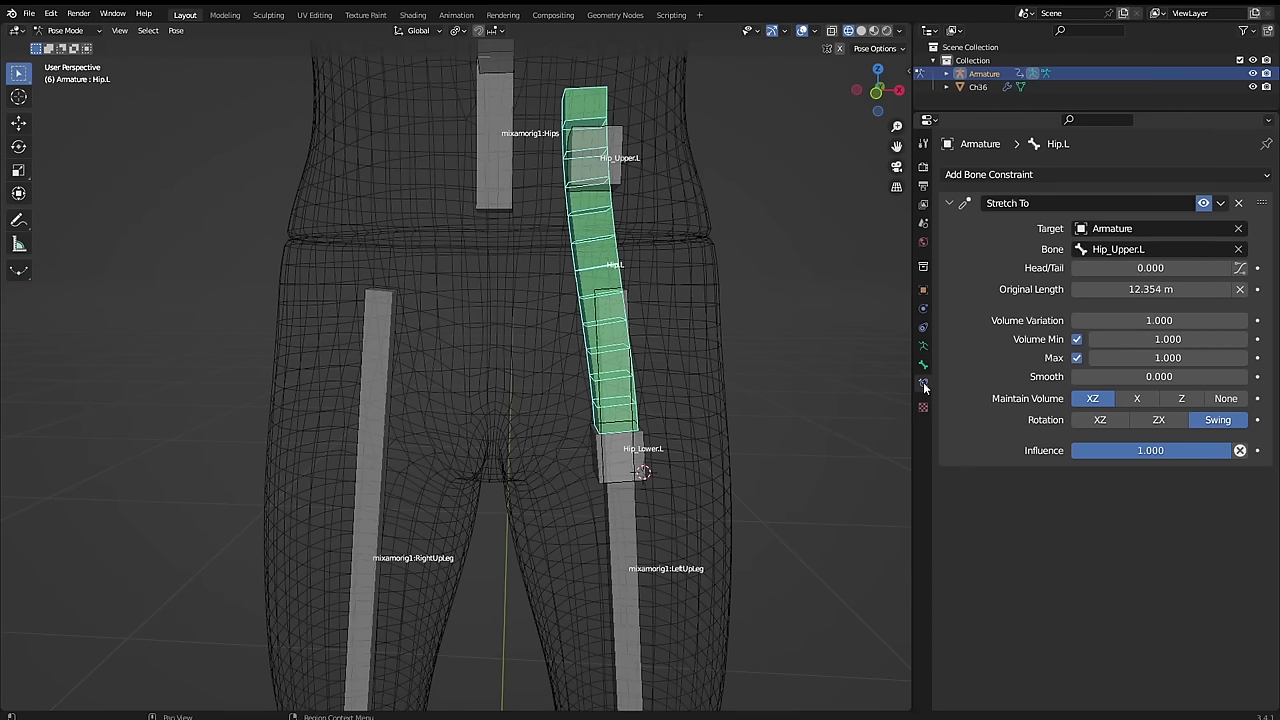
pyautogui.click(1240, 289)
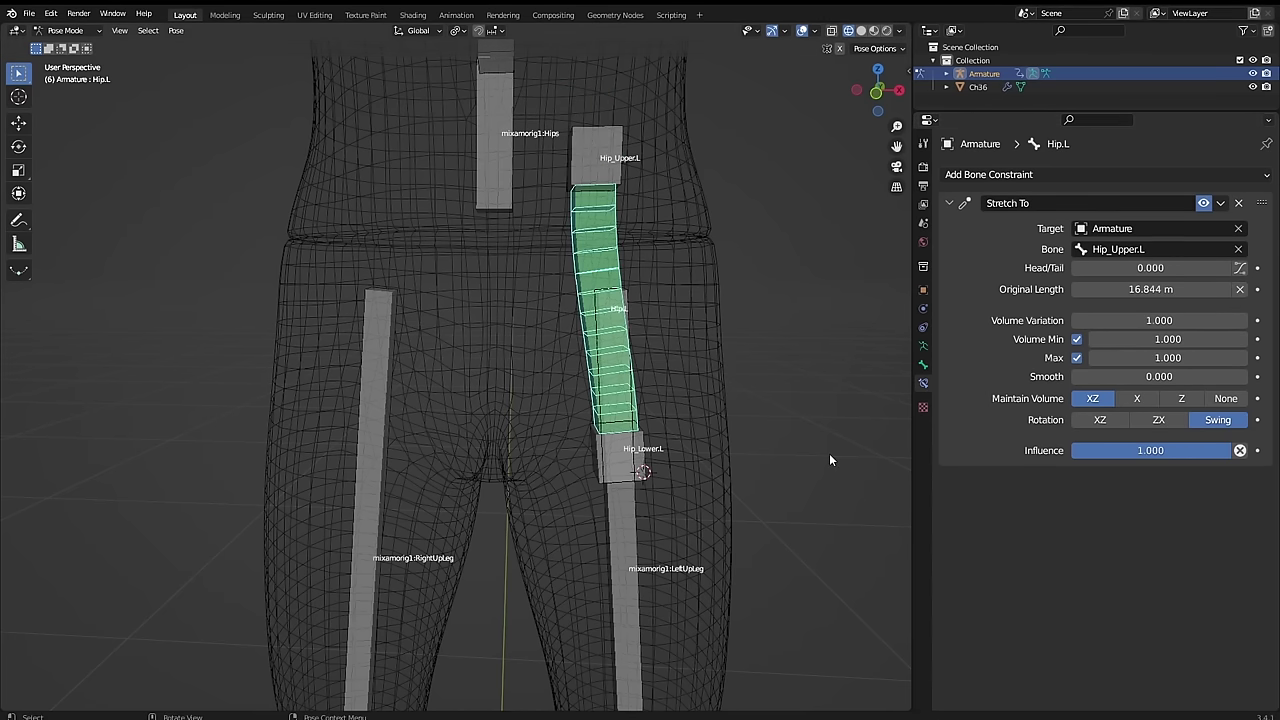
# - In Edit Mode, symmetrize Hip_Upper.L, Hip.L and Hip_Lower.L to the character's right side
pyautogui.press('Tab')
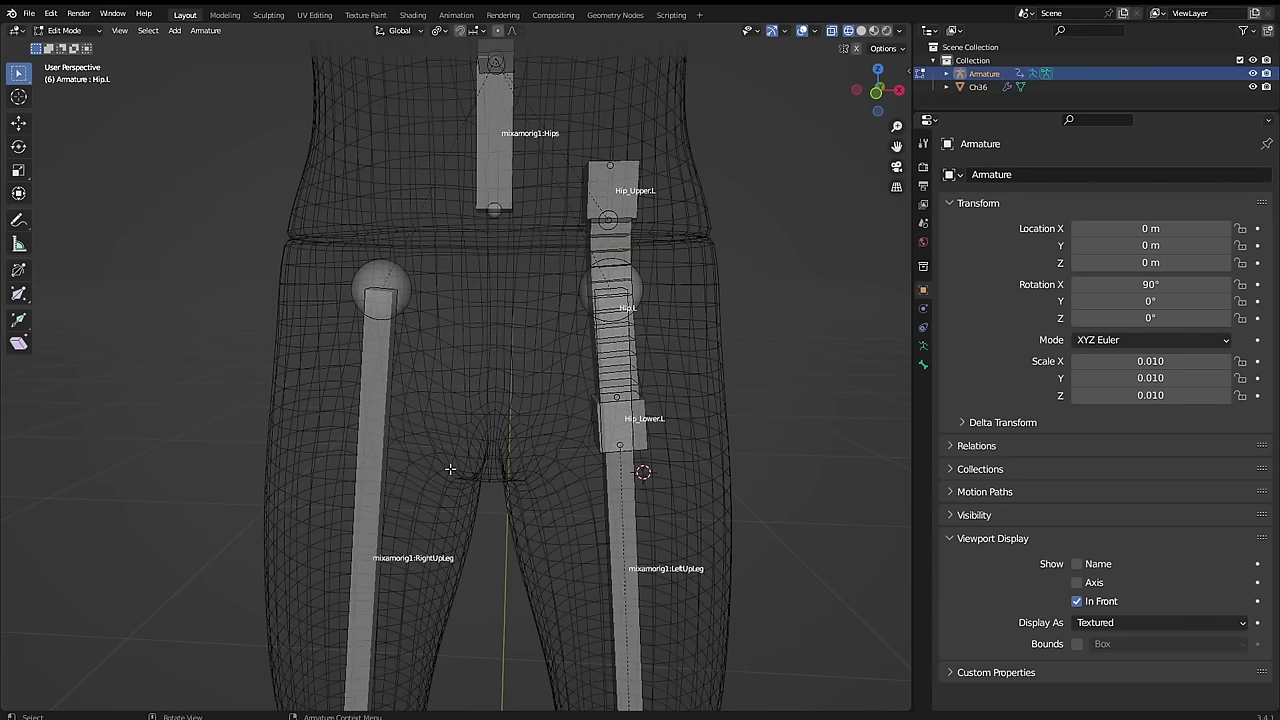
pyautogui.scroll(3, 278, 320)
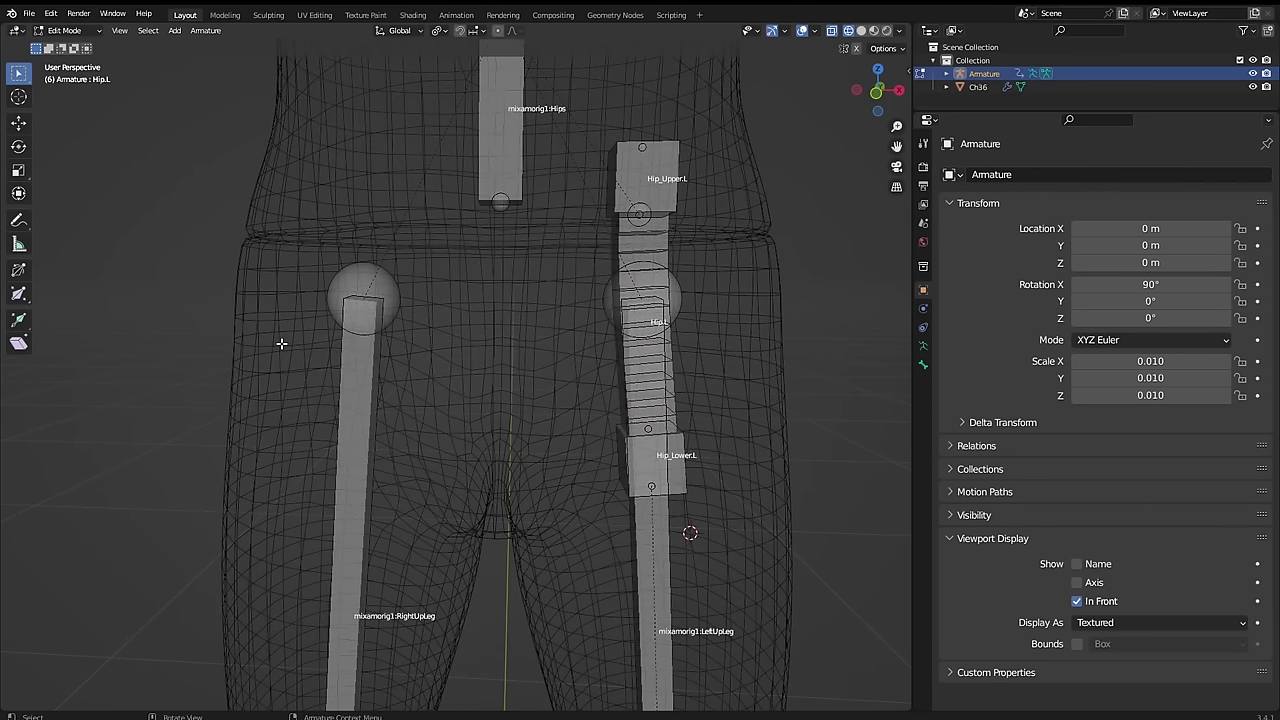
pyautogui.click(619, 170)
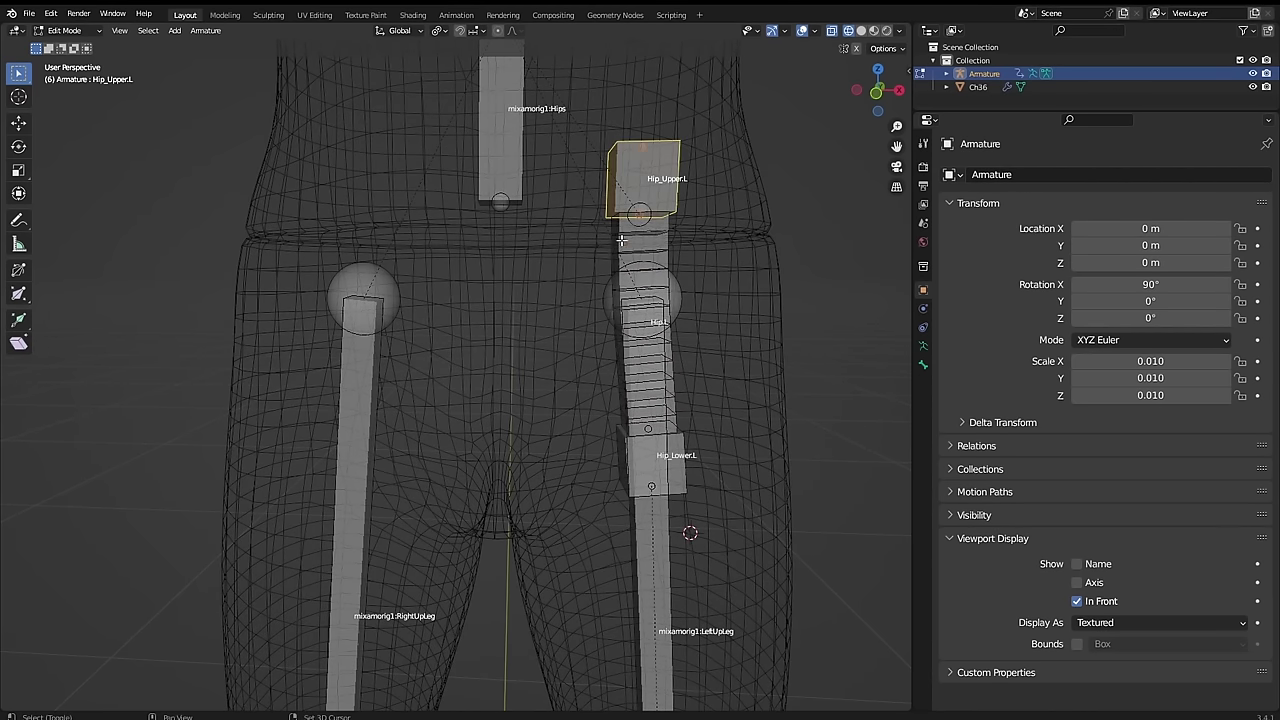
pyautogui.keyDown('shift'); pyautogui.click(622, 241); pyautogui.keyUp('shift')
pyautogui.keyDown('shift'); pyautogui.click(680, 475); pyautogui.keyUp('shift')
pyautogui.click(203, 30)
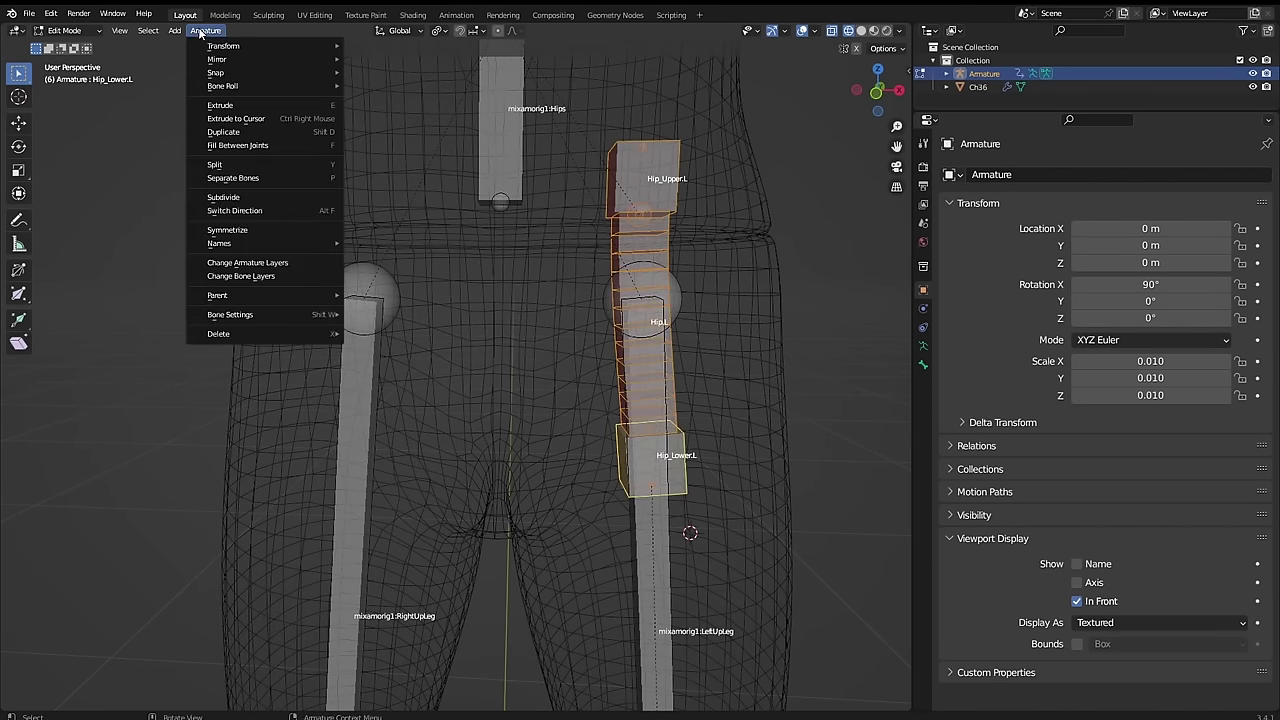
pyautogui.click(232, 229)
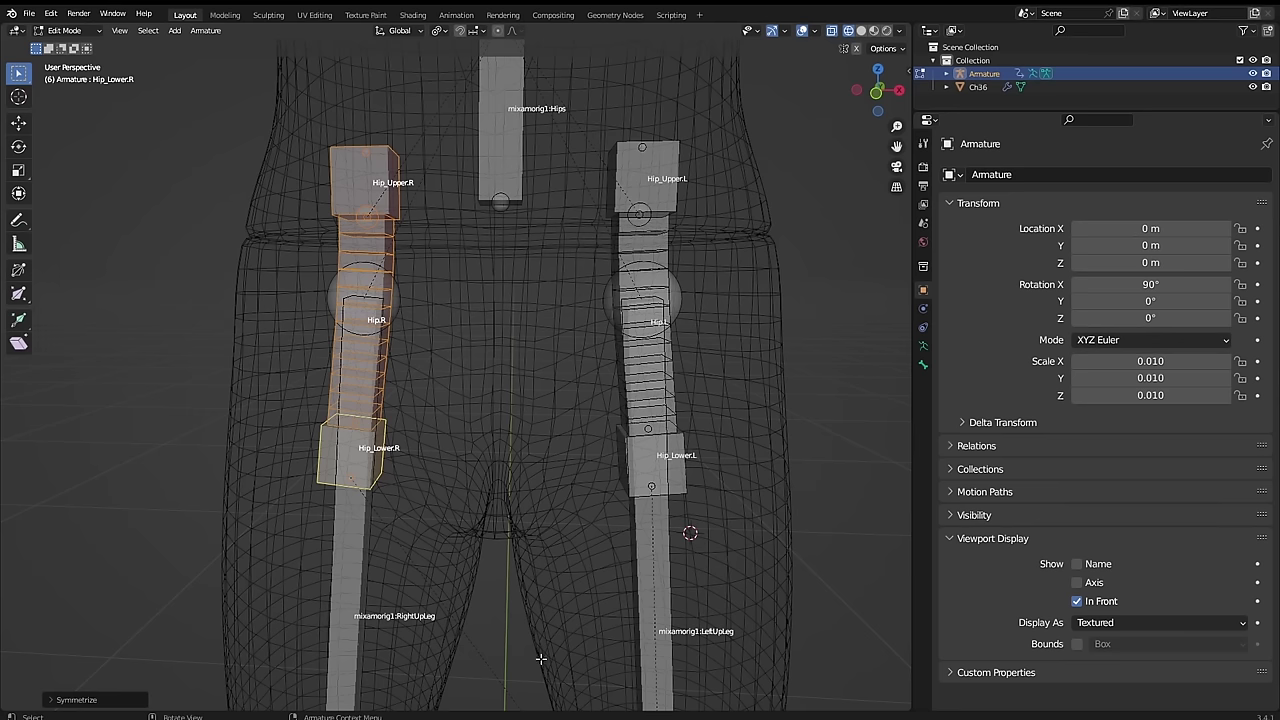
# - In Pose Mode, rotate mixamorig1:LeftUpLeg to check how both hip chains respond
pyautogui.hotkey('ctrl', 'Tab')
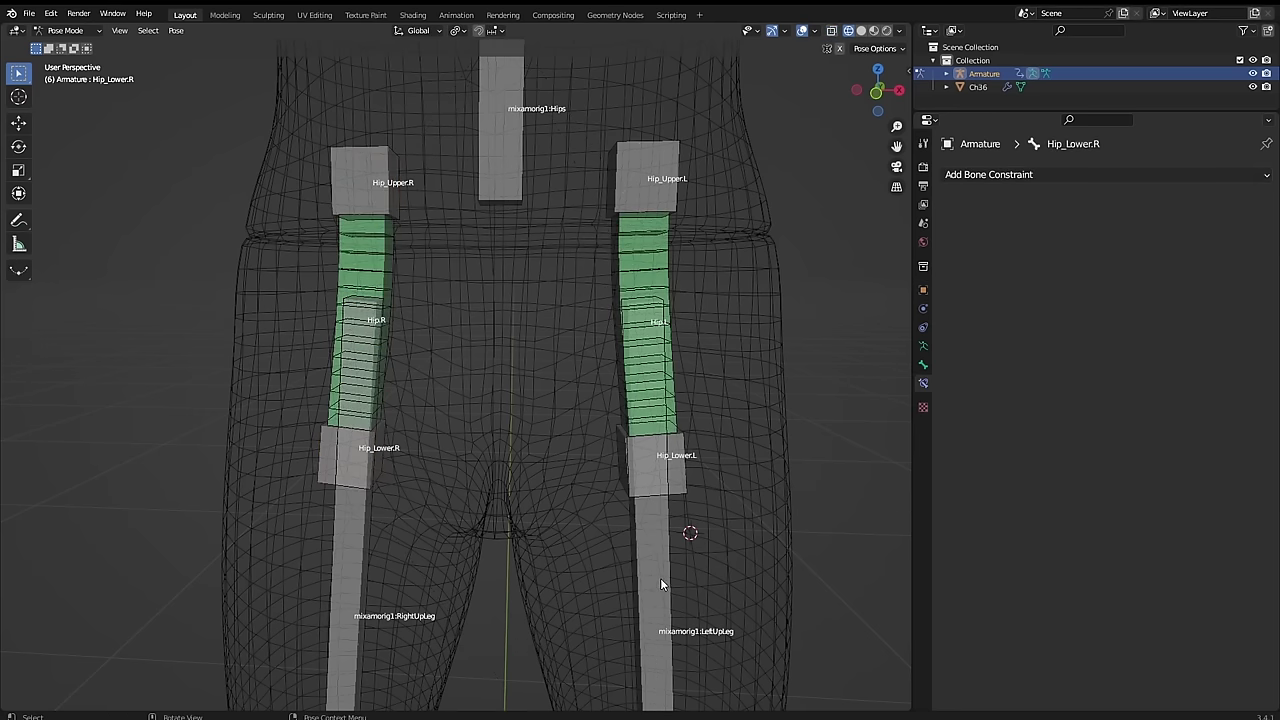
pyautogui.click(660, 585)
pyautogui.press('r')
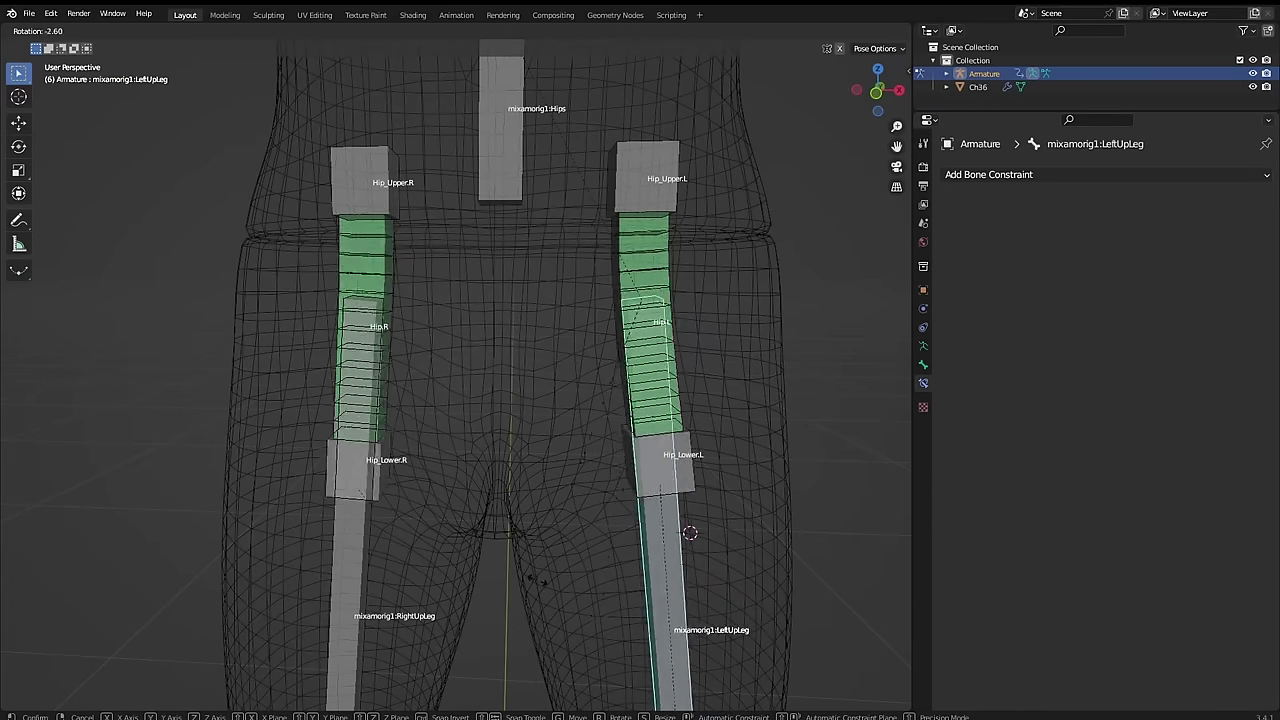
pyautogui.click(566, 591)
# - In Edit Mode, parent Hip_Lower.R to mixamorig1:RightUpLeg with Keep Offset
pyautogui.press('Tab')
pyautogui.click(319, 463)
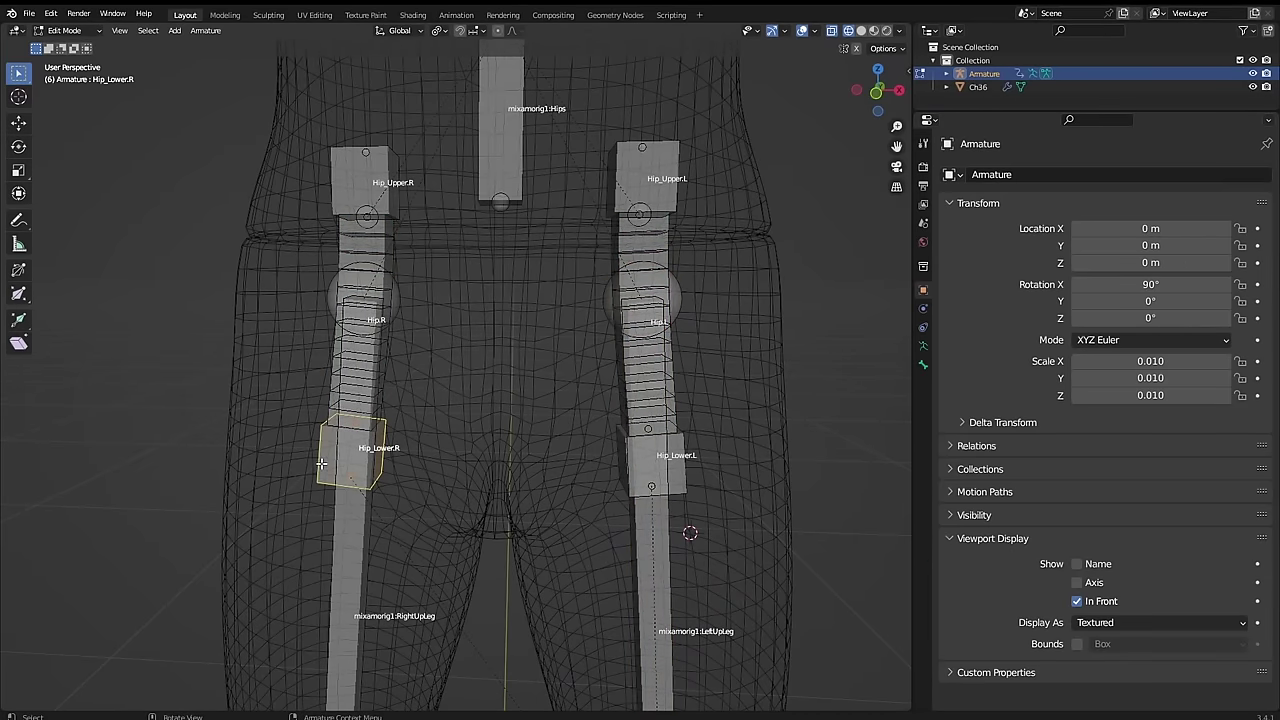
pyautogui.keyDown('shift'); pyautogui.click(345, 593); pyautogui.keyUp('shift')
pyautogui.hotkey('ctrl', 'p')
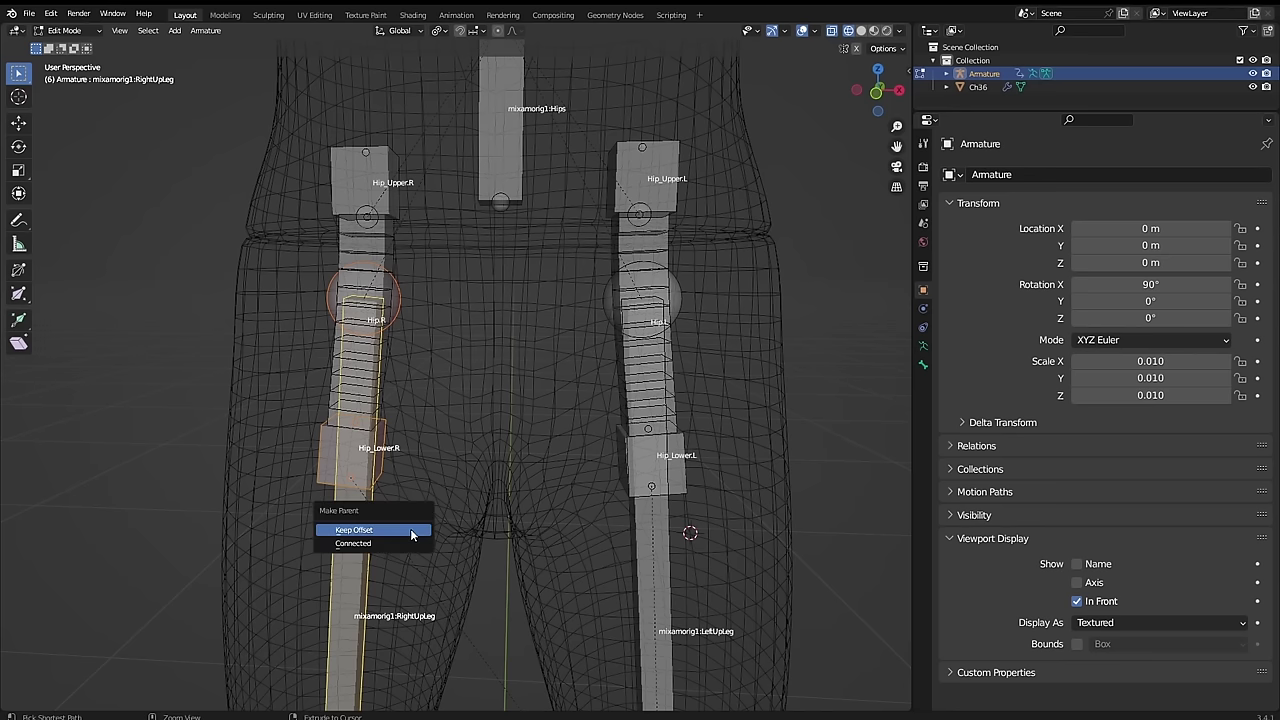
pyautogui.click(376, 531)
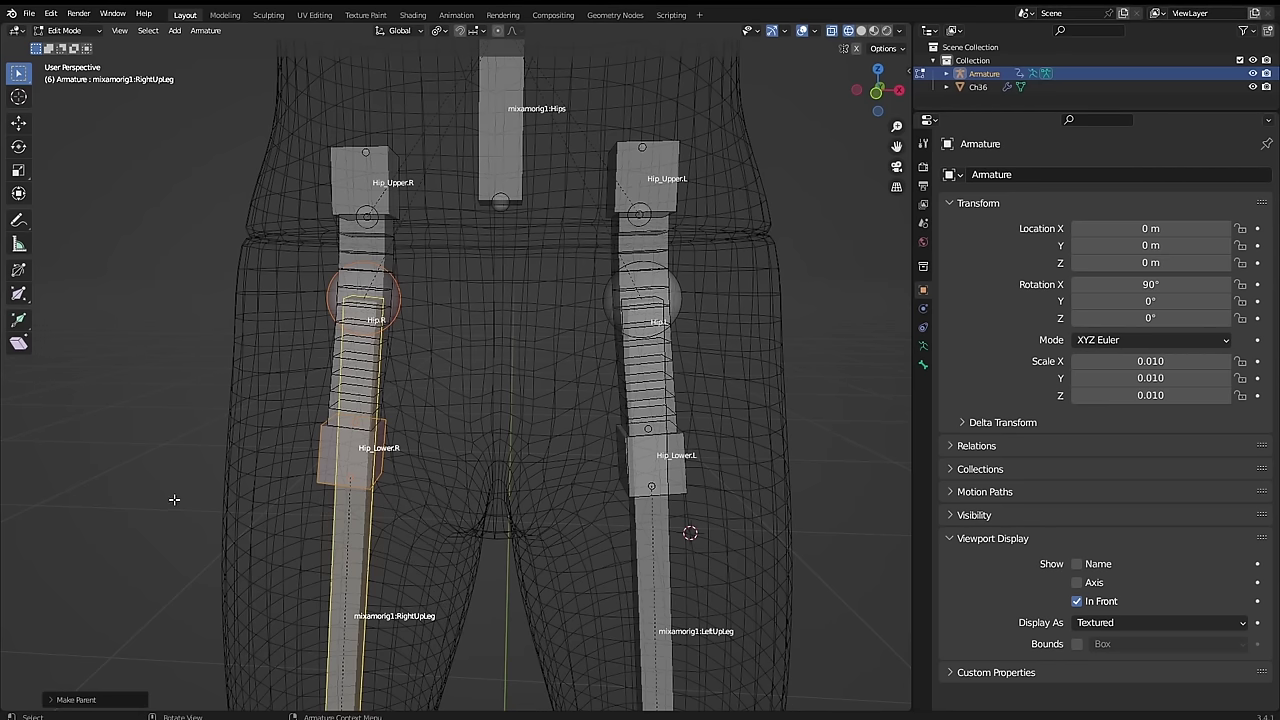
# - In Pose Mode, rotate mixamorig1:RightUpLeg and mixamorig1:LeftUpLeg outward to check both hip chains, and clear their rotations
pyautogui.press('Tab')
pyautogui.click(349, 569)
pyautogui.press('r')
pyautogui.click(135, 470)
pyautogui.click(643, 577)
pyautogui.press('r')
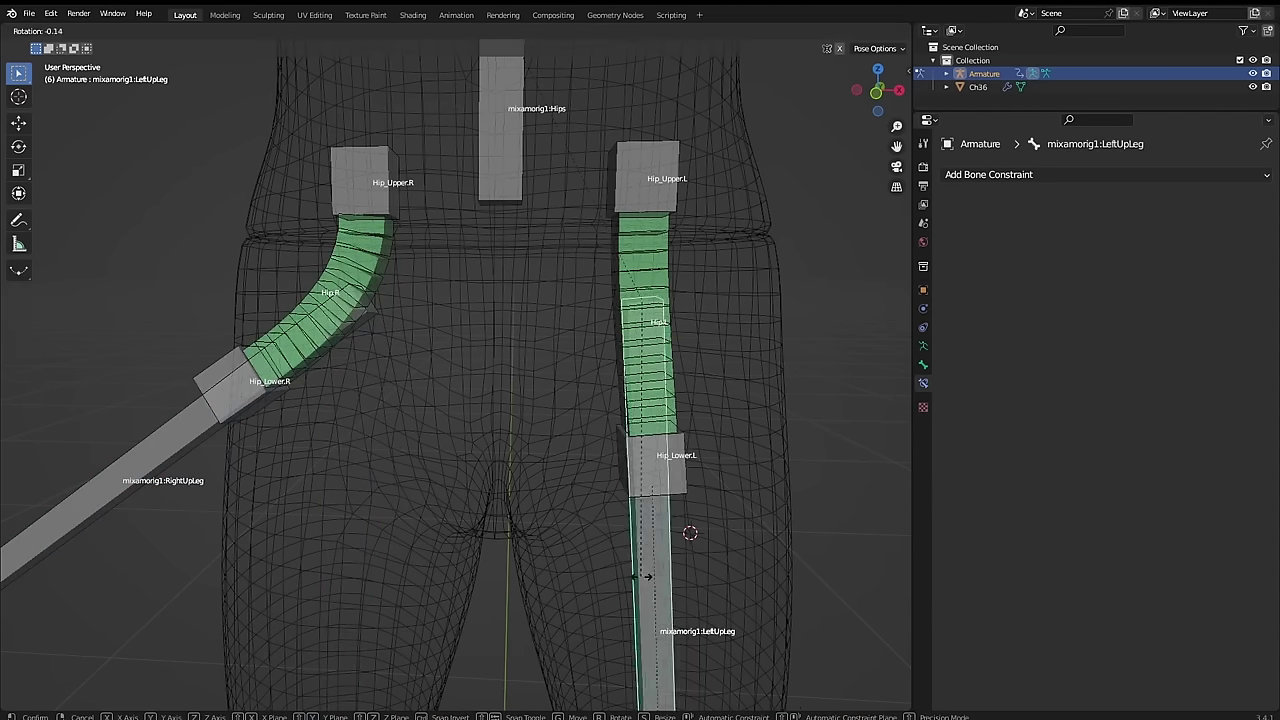
pyautogui.click(861, 468)
pyautogui.hotkey('alt', 'r')
pyautogui.click(169, 440)
pyautogui.hotkey('alt', 'r')
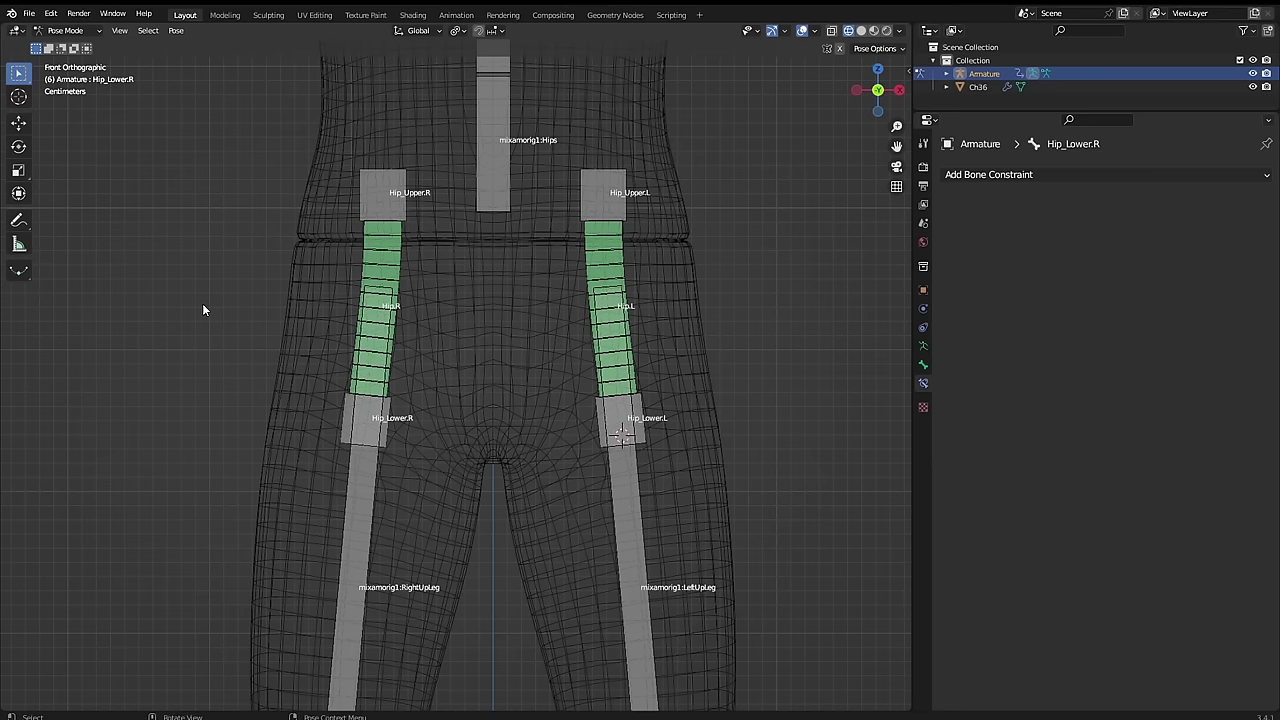
# - In Edit Mode, snap the 3D cursor to the midpoint between Hip_Lower.R and Hip_Lower.L
pyautogui.press('Tab')
pyautogui.click(341, 420)
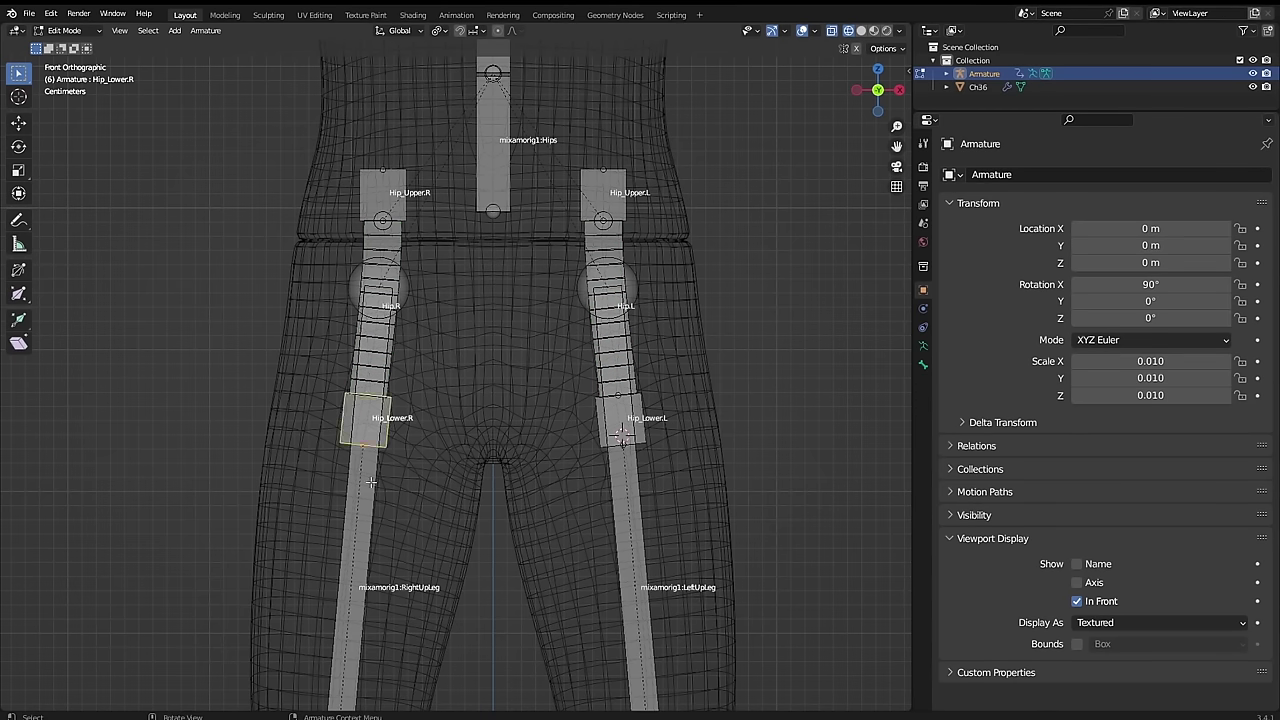
pyautogui.hotkey('ctrl', 'shift', 'm')
pyautogui.hotkey('shift', 's')
pyautogui.click(297, 432)
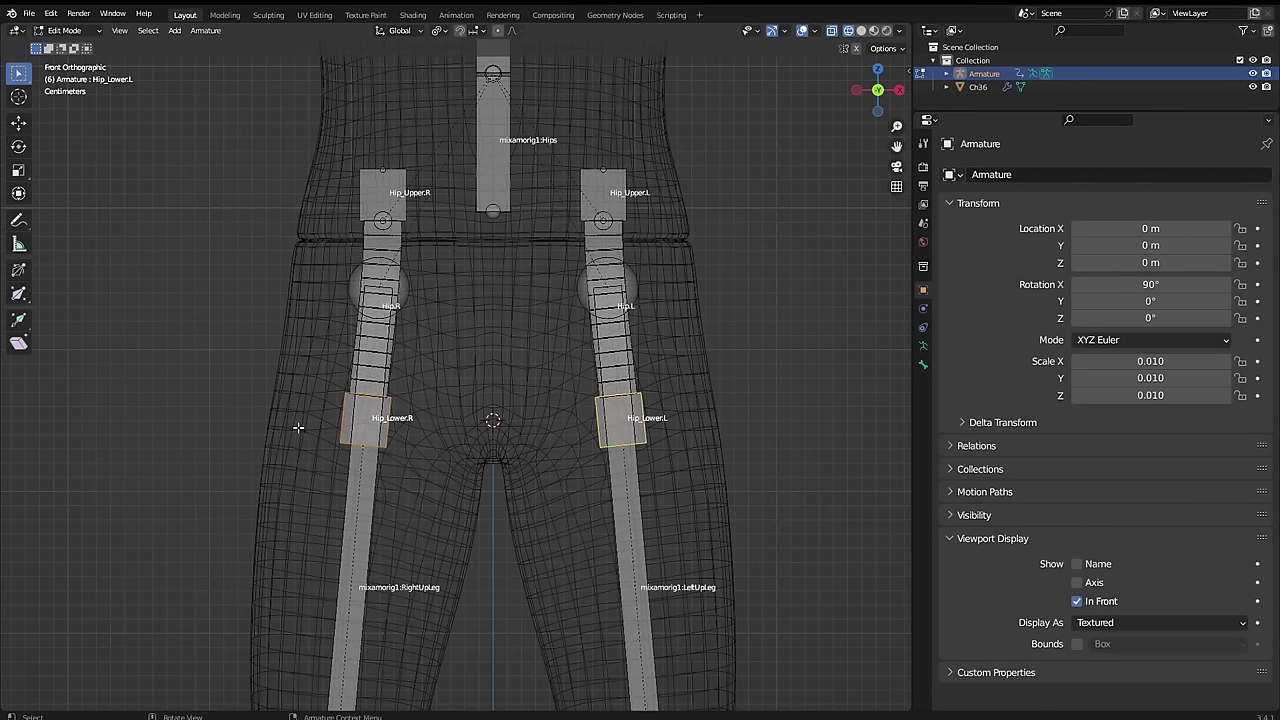
# - Add a bone at the 3D cursor and scale down its B-Bone thickness and length
pyautogui.hotkey('shift', 'a')
pyautogui.hotkey('ctrl', 'alt', 's')
pyautogui.click(214, 203)
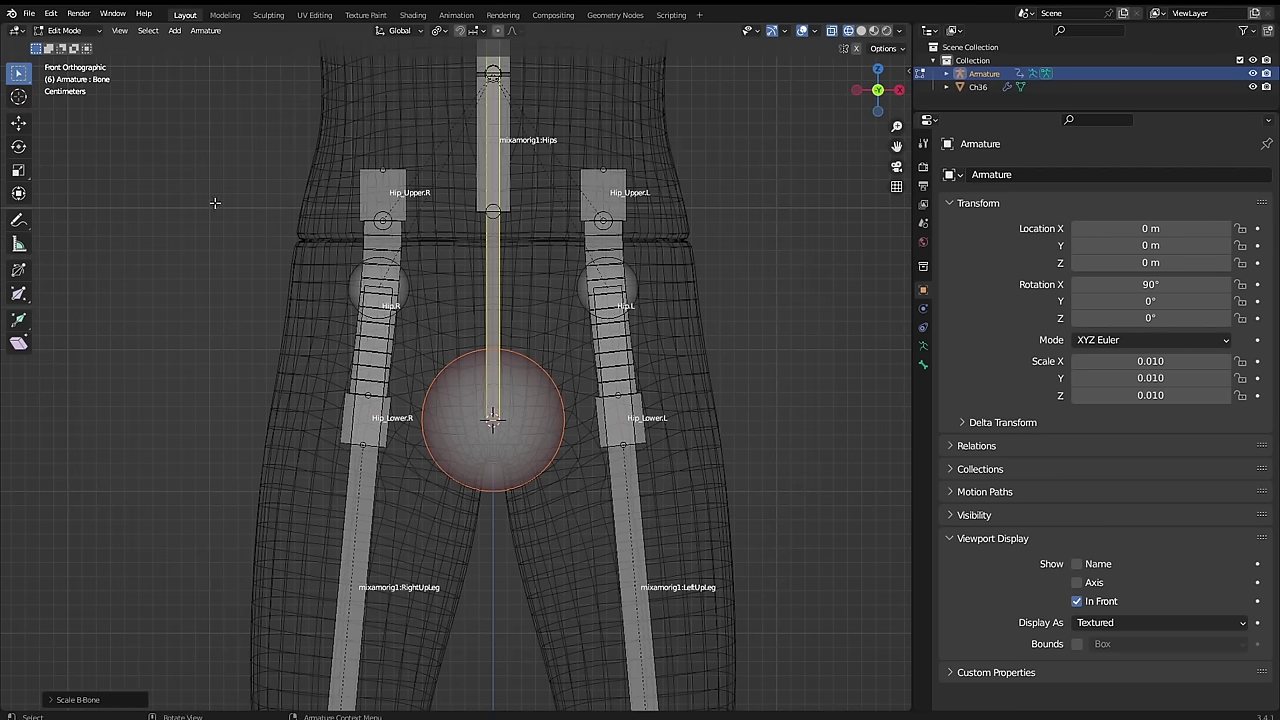
pyautogui.hotkey('ctrl', 'alt', 's')
pyautogui.click(417, 388)
pyautogui.press('s')
pyautogui.click(450, 390)
pyautogui.press('s')
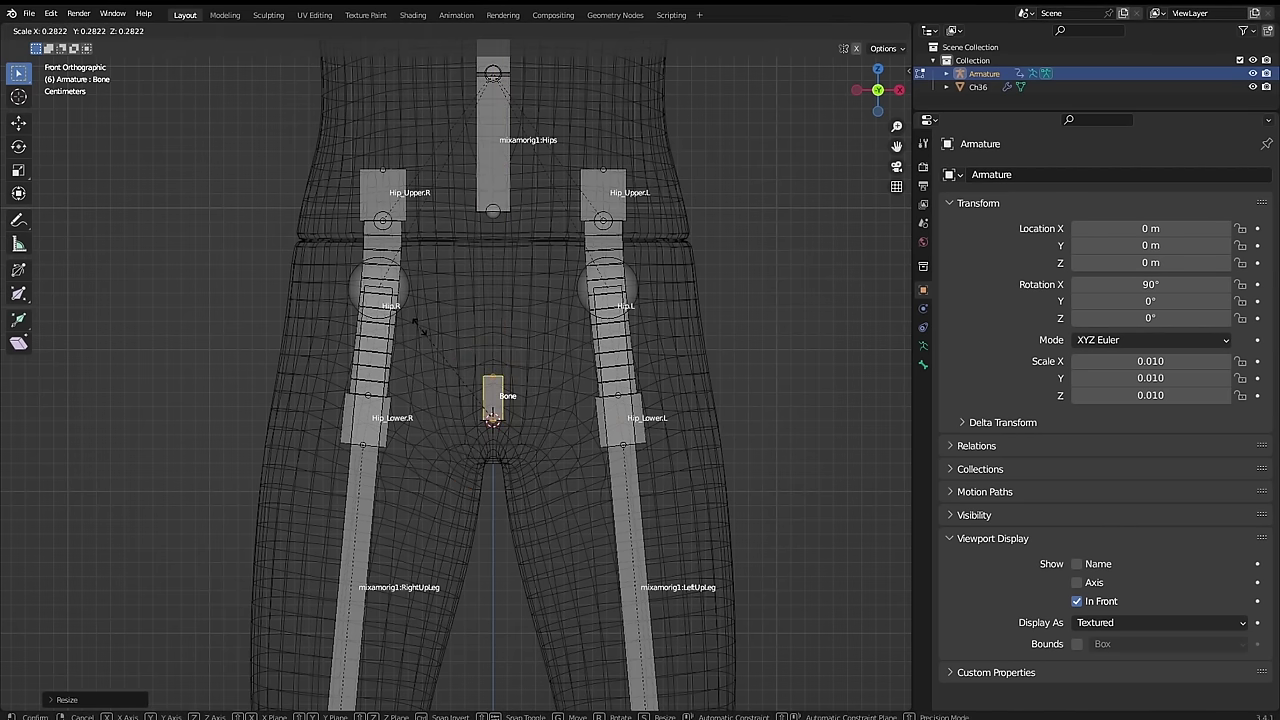
pyautogui.click(417, 323)
# - Adjust the new bone's B-Bone thickness and length, and move it down along Z to centre it on the 3D cursor
pyautogui.hotkey('ctrl', 'alt', 's')
pyautogui.click(249, 311)
pyautogui.press('s')
pyautogui.click(234, 280)
pyautogui.press('g')
pyautogui.press('z')
pyautogui.click(349, 422)
pyautogui.moveTo(349, 422); pyautogui.dragTo(800, 289, button='middle')
pyautogui.press('KP_1')
pyautogui.scroll(2, 501, 470)
# - Rename the new central bone as Hips_Centre
pyautogui.click(923, 365)
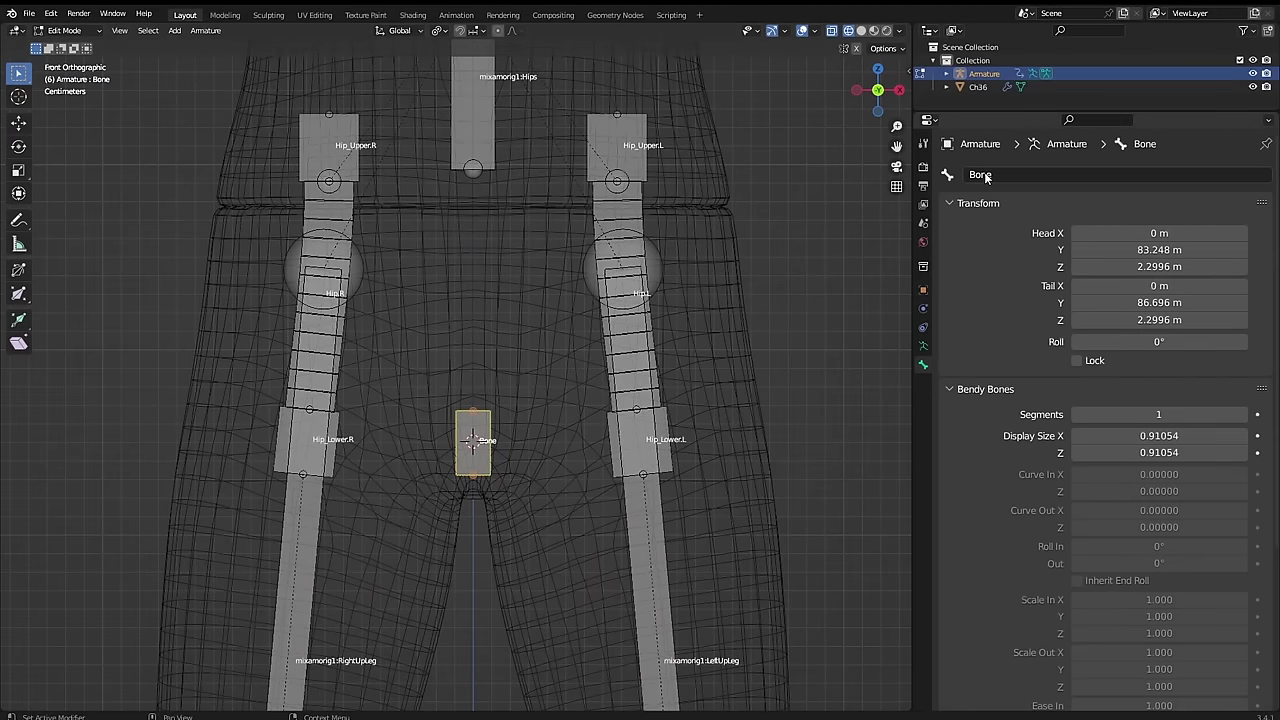
pyautogui.doubleClick(985, 174)
pyautogui.write('Hips_Centr')
pyautogui.press('Return')
# - In Pose Mode, add an Armature bone constraint to Hips_Centre
pyautogui.hotkey('ctrl', 'Tab')
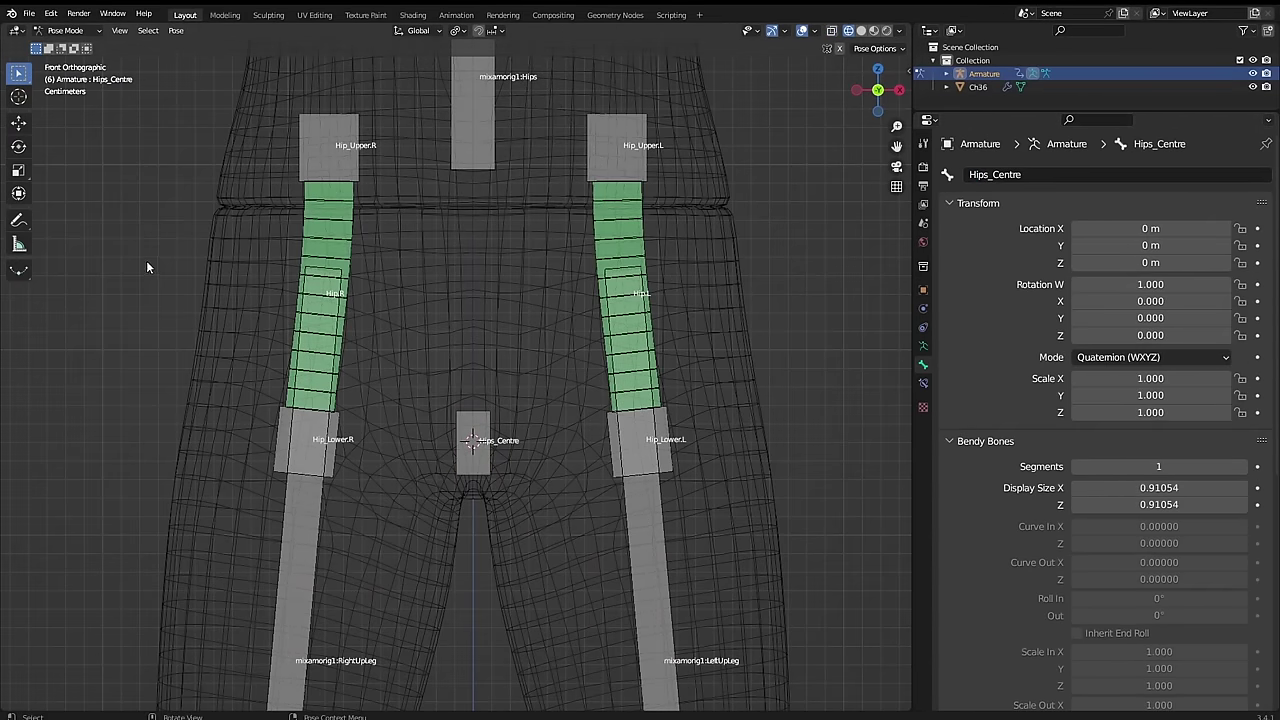
pyautogui.click(474, 436)
pyautogui.click(923, 383)
pyautogui.click(1005, 176)
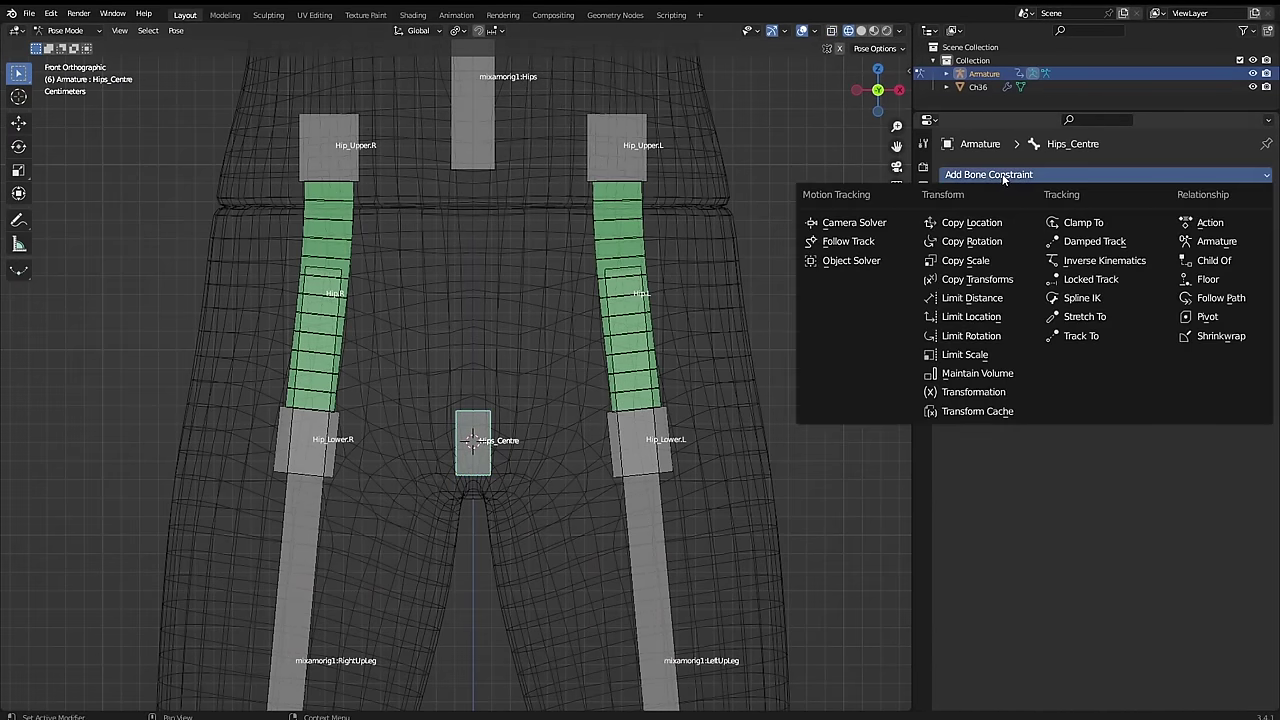
pyautogui.click(1217, 241)
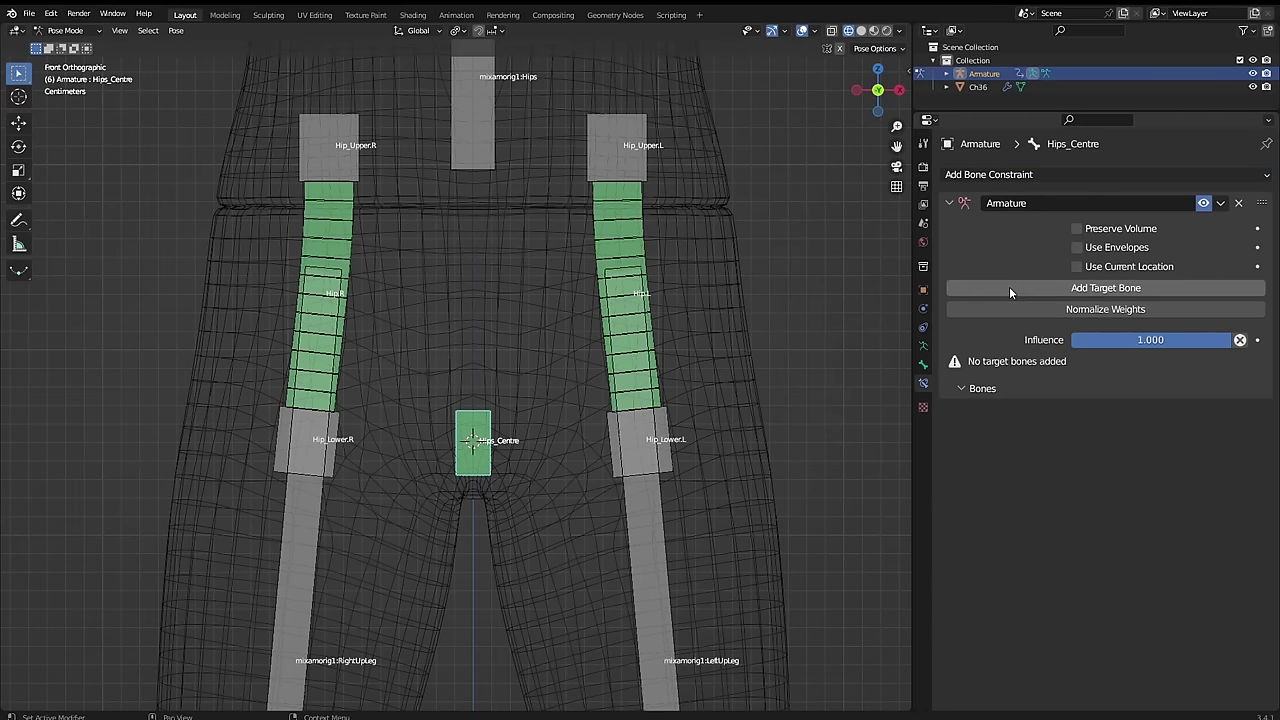
# - Add three target bone entries to the Armature constraint and set Armature as the target object of each
pyautogui.click(1009, 291)
pyautogui.click(1009, 291)
pyautogui.click(1069, 396)
pyautogui.click(662, 437)
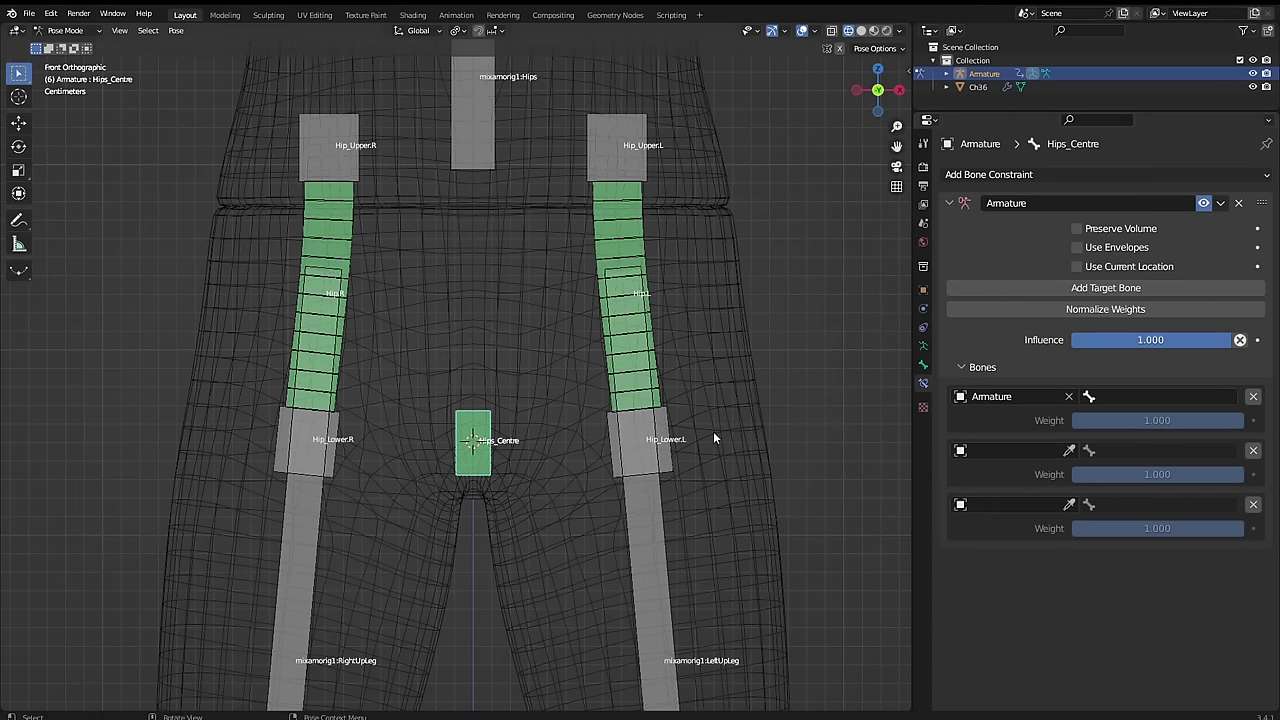
pyautogui.click(1069, 450)
pyautogui.click(662, 440)
pyautogui.click(1068, 504)
pyautogui.click(662, 440)
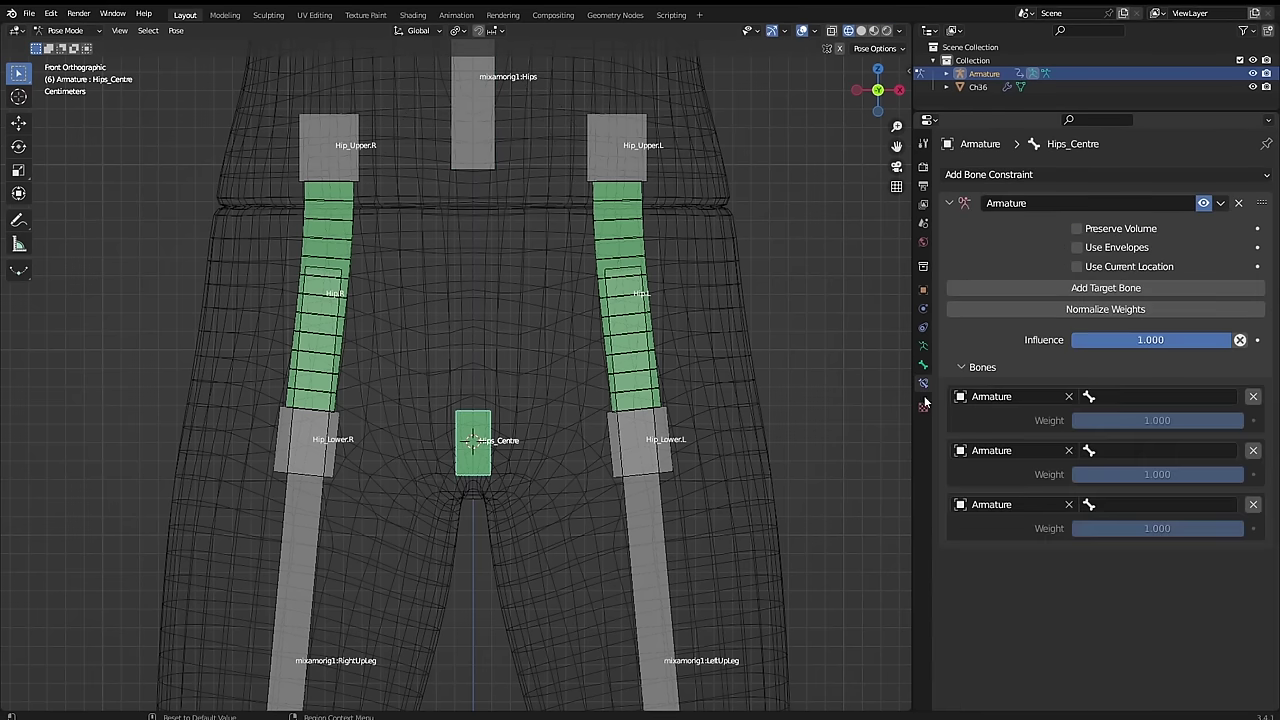
# - Assign mixamorig1:Hips, Hip.L and Hip.R as the constraint's first, second and third target bones
pyautogui.click(1160, 396)
pyautogui.write('mixamorig1:Hips')
pyautogui.press('Return')
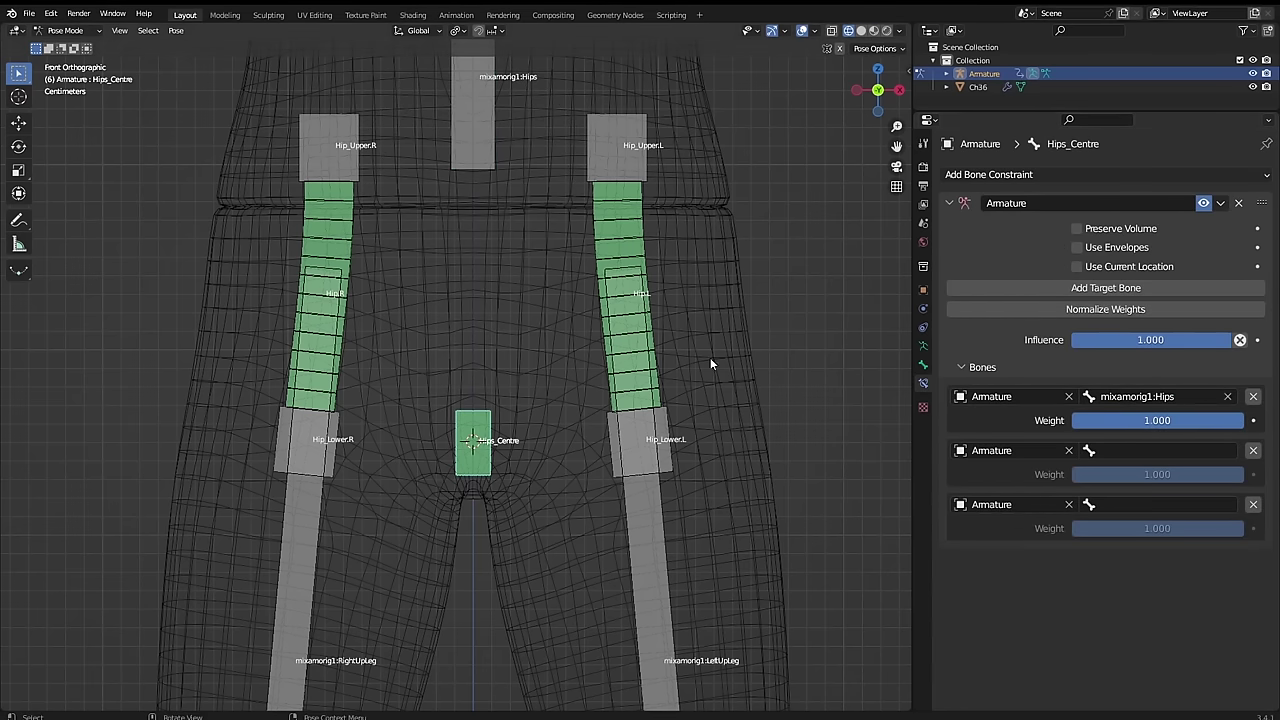
pyautogui.click(1110, 450)
pyautogui.write('hip')
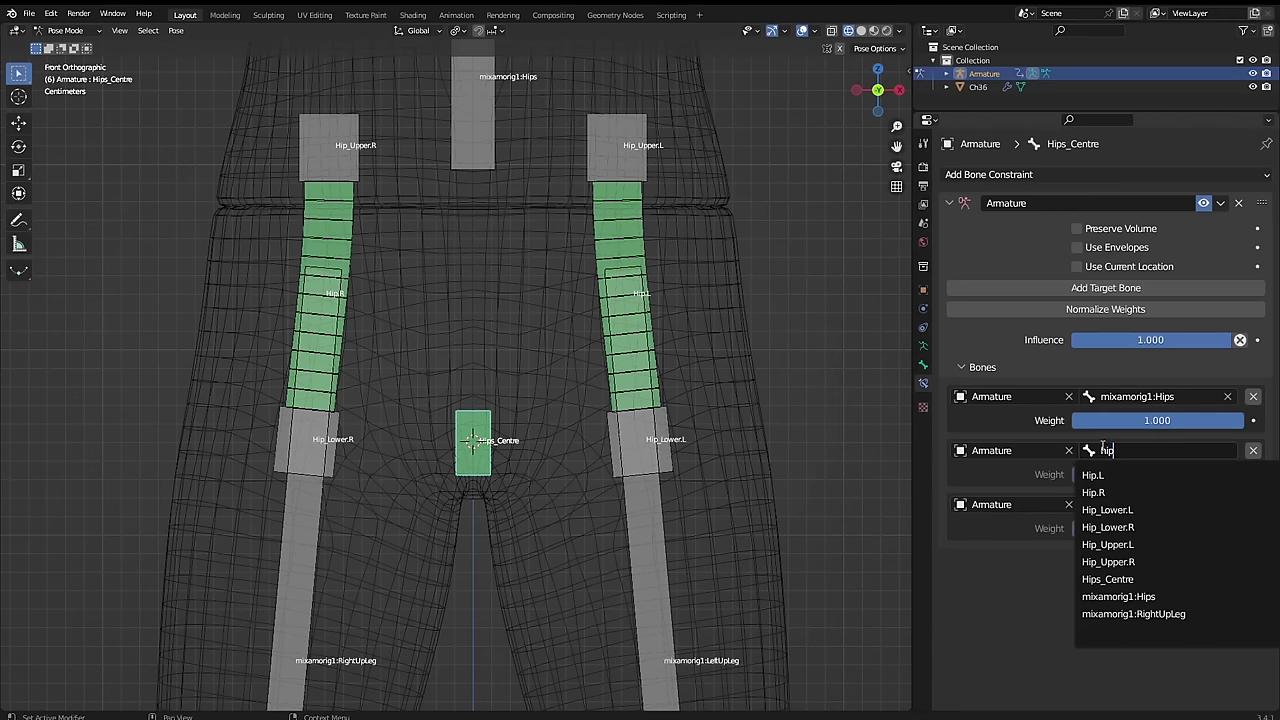
pyautogui.click(1095, 476)
pyautogui.click(1116, 506)
pyautogui.write('h')
pyautogui.click(1093, 546)
# - Set the weights of the Hip.L and Hip.R targets to 0.5 each
pyautogui.click(1138, 476)
pyautogui.write('0.5')
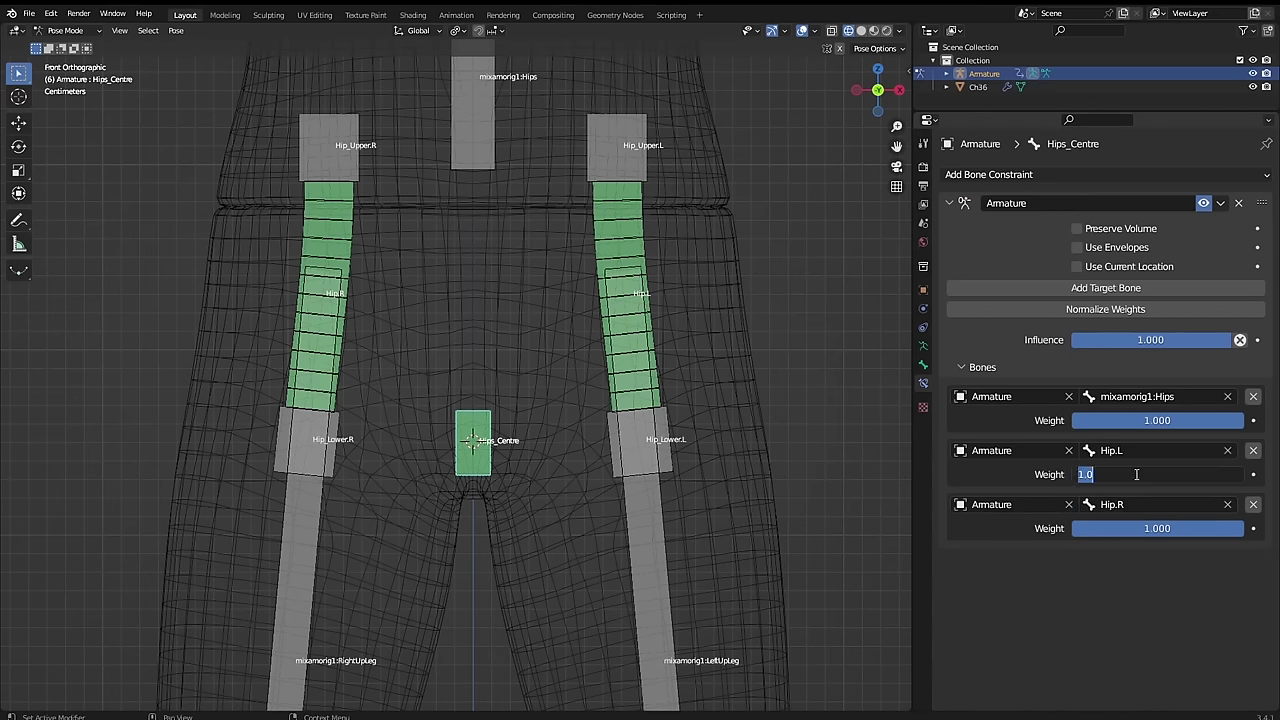
pyautogui.press('Return')
pyautogui.click(1116, 530)
pyautogui.write('0.5')
pyautogui.press('Return')
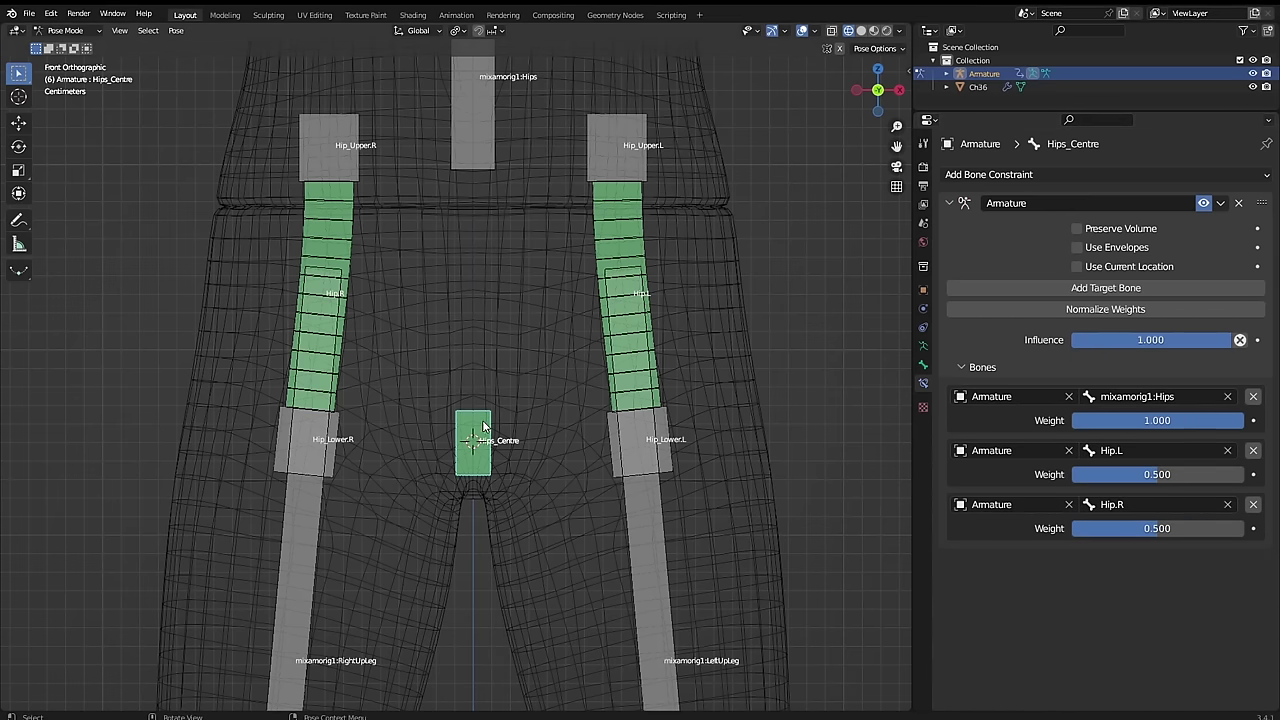
# - Rotate the left and right upper leg bones to check how Hips_Centre follows, and undo the test rotations
pyautogui.click(923, 364)
pyautogui.scroll(-10, 1005, 565)
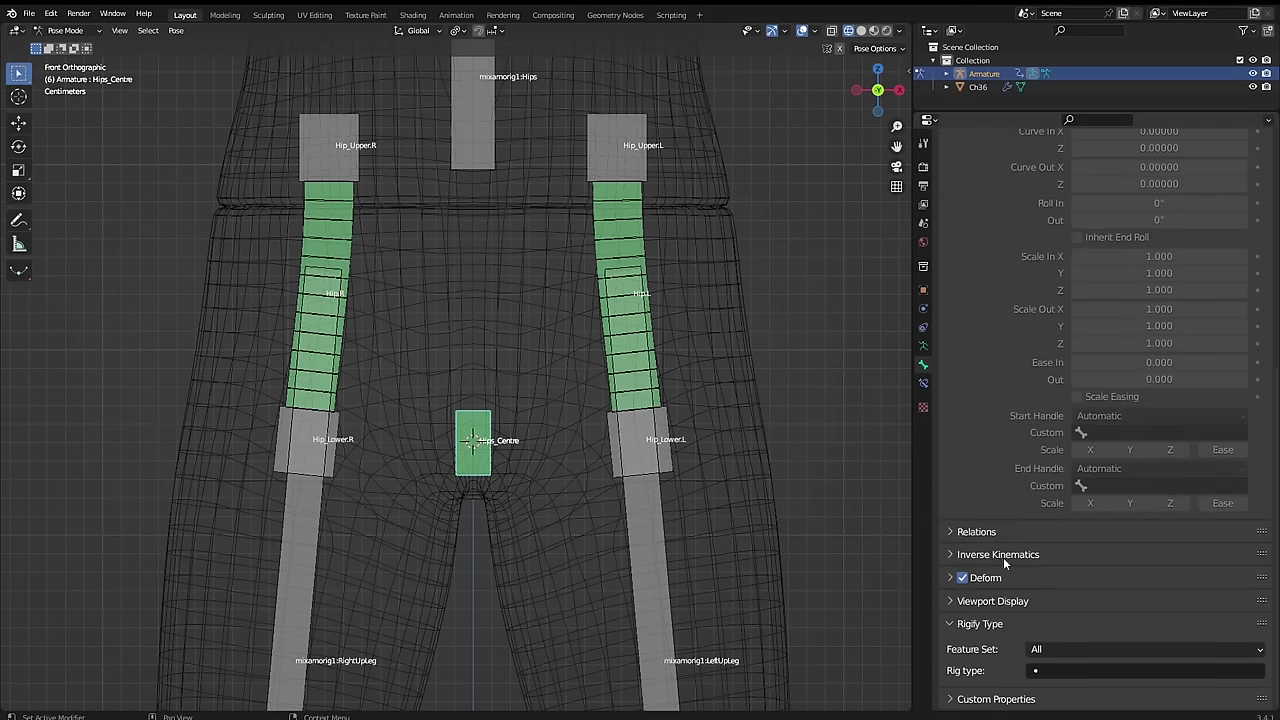
pyautogui.click(642, 530)
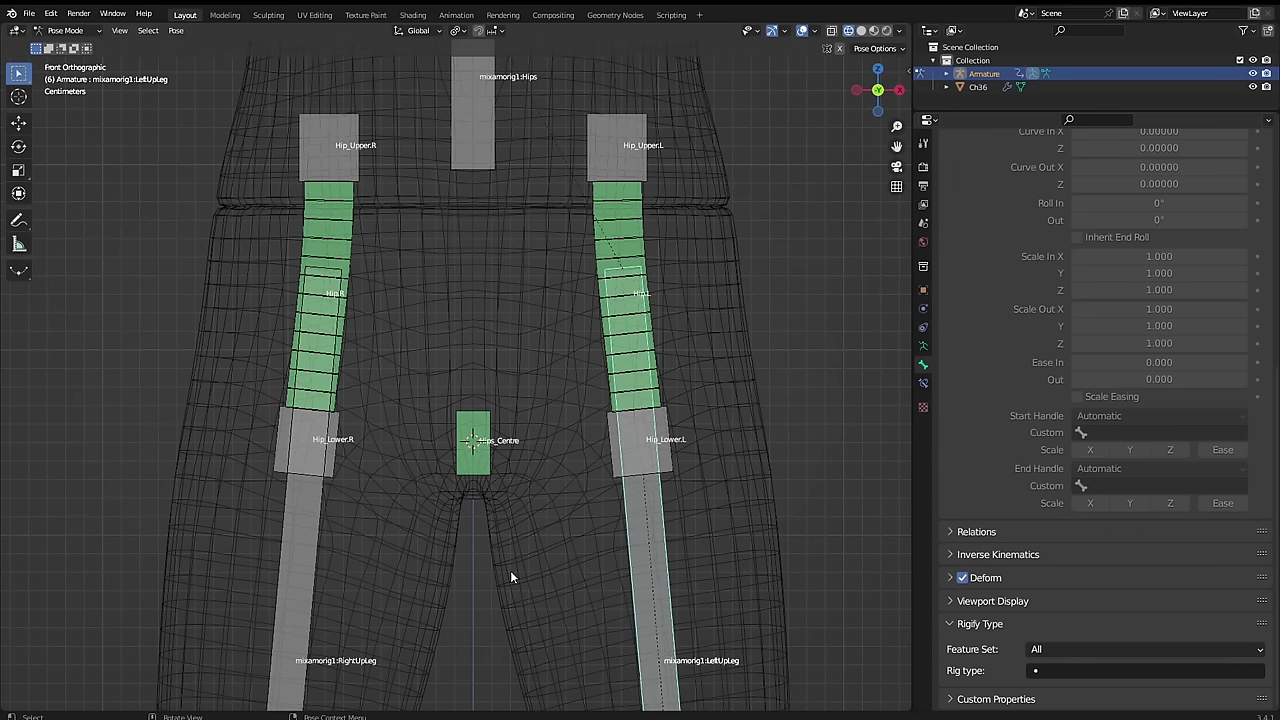
pyautogui.press('r')
pyautogui.click(832, 462)
pyautogui.click(301, 549)
pyautogui.press('r')
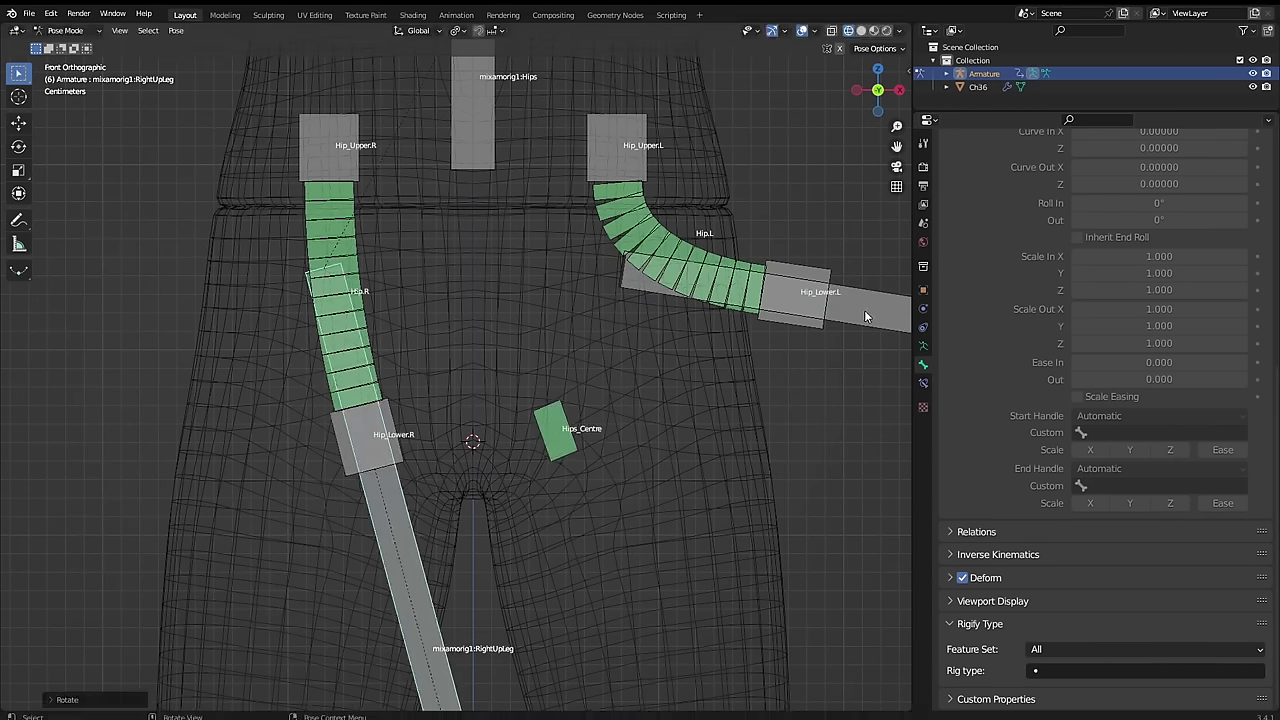
pyautogui.click(306, 440)
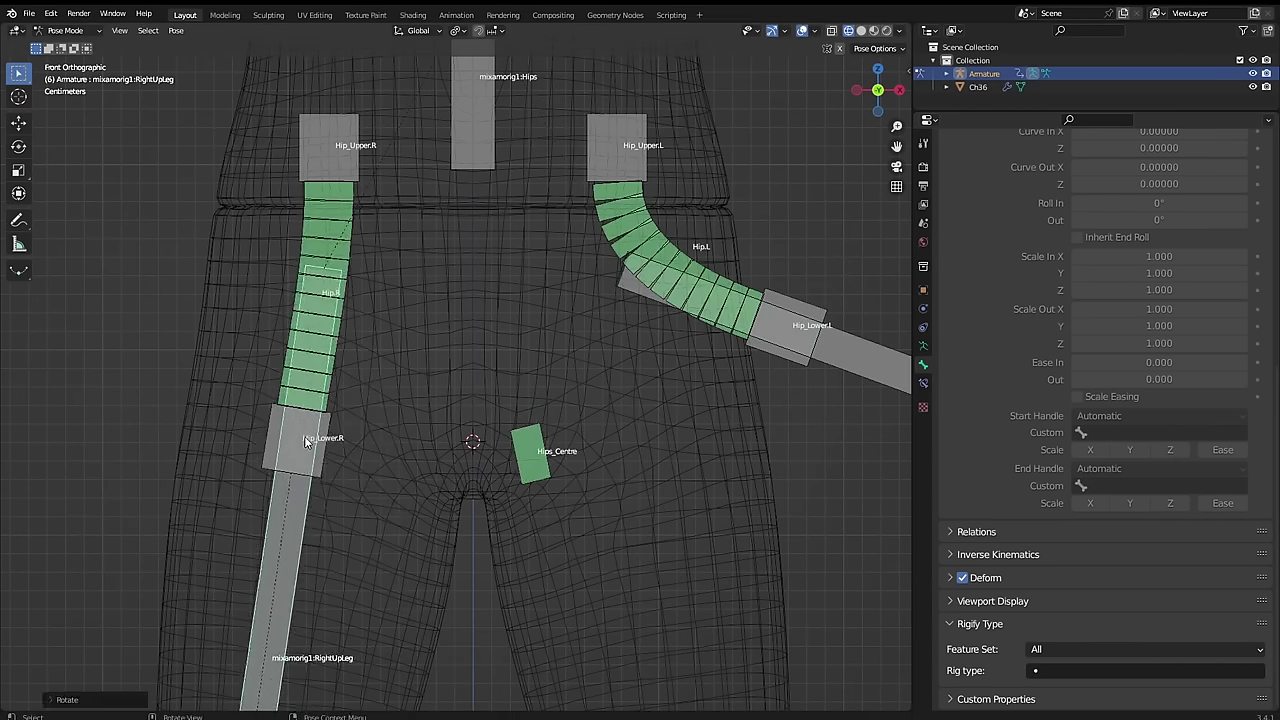
pyautogui.hotkey('ctrl', 'z')
pyautogui.hotkey('ctrl', 'z')
pyautogui.hotkey('ctrl', 'z')
# - Turn off bone name display for the armature and switch the viewport from wireframe to solid shading
pyautogui.scroll(-9, 214, 391)
pyautogui.click(923, 345)
pyautogui.click(1077, 442)
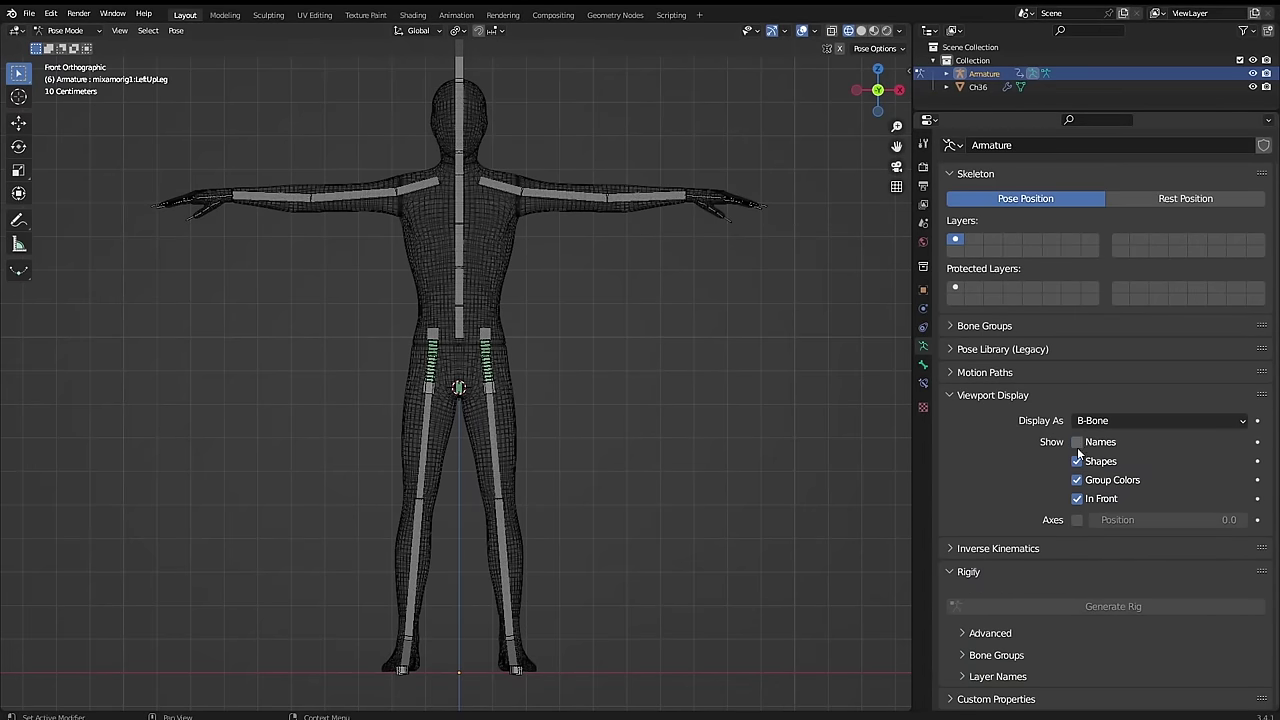
pyautogui.hotkey('shift', 'z')
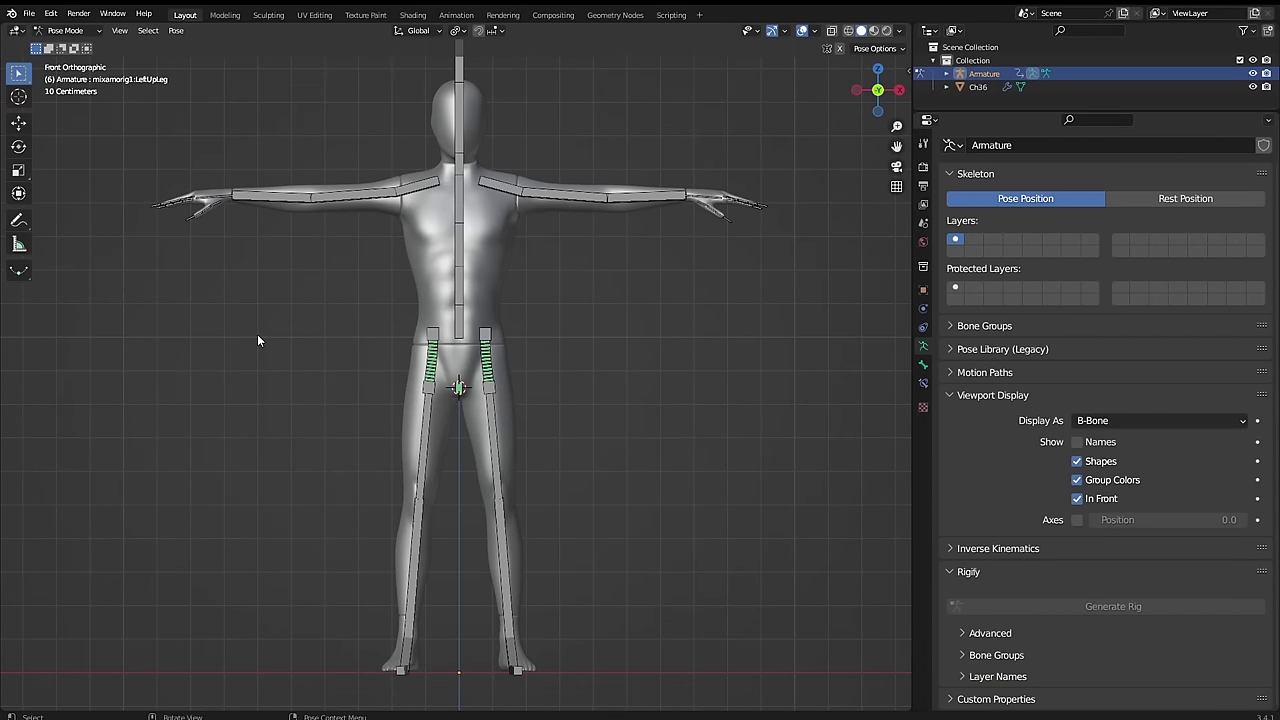
# - In Object Mode, parent the Ch36 mesh to the armature with Automatic Weights
pyautogui.hotkey('ctrl', 'Tab')
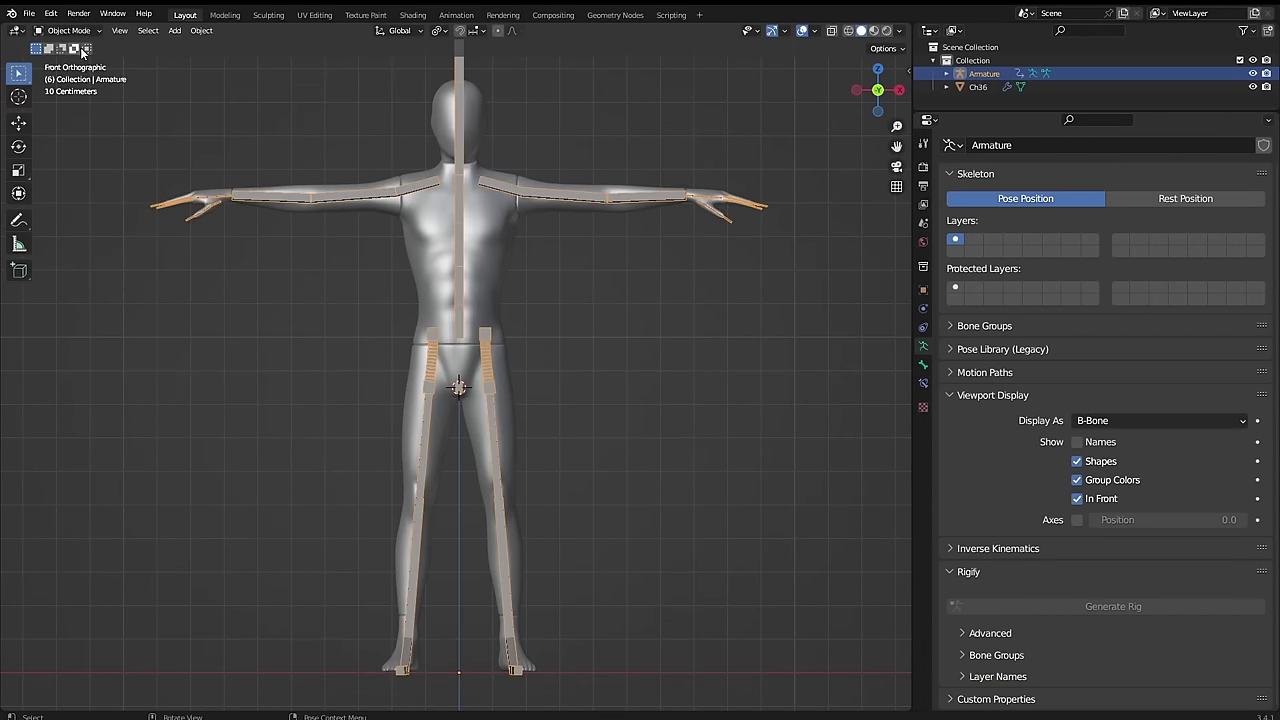
pyautogui.click(432, 262)
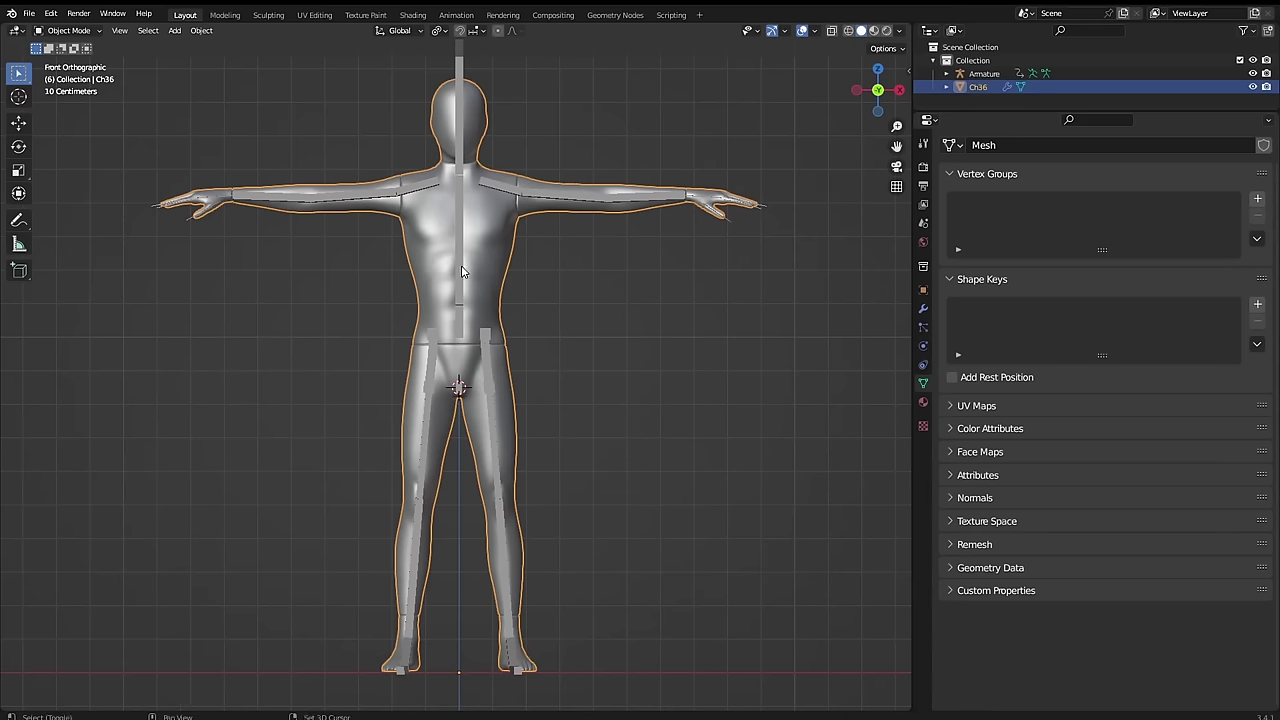
pyautogui.keyDown('shift'); pyautogui.click(461, 270); pyautogui.keyUp('shift')
pyautogui.hotkey('ctrl', 'p')
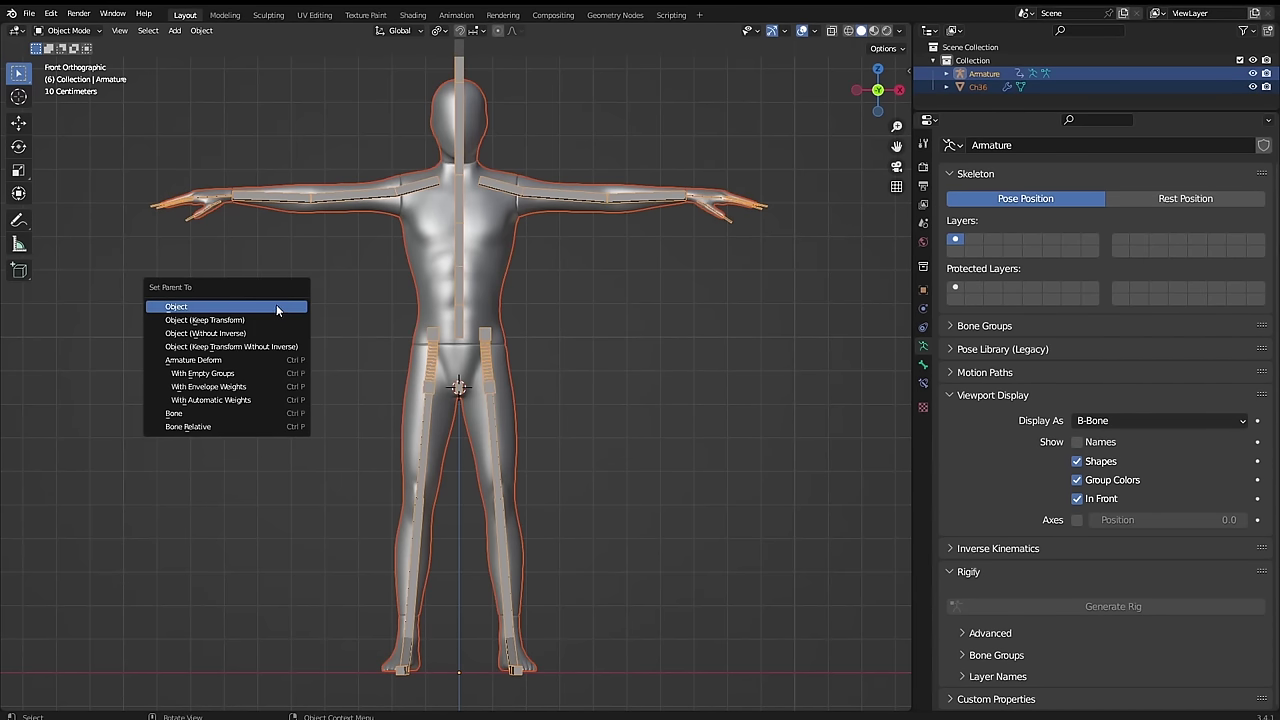
pyautogui.click(186, 401)
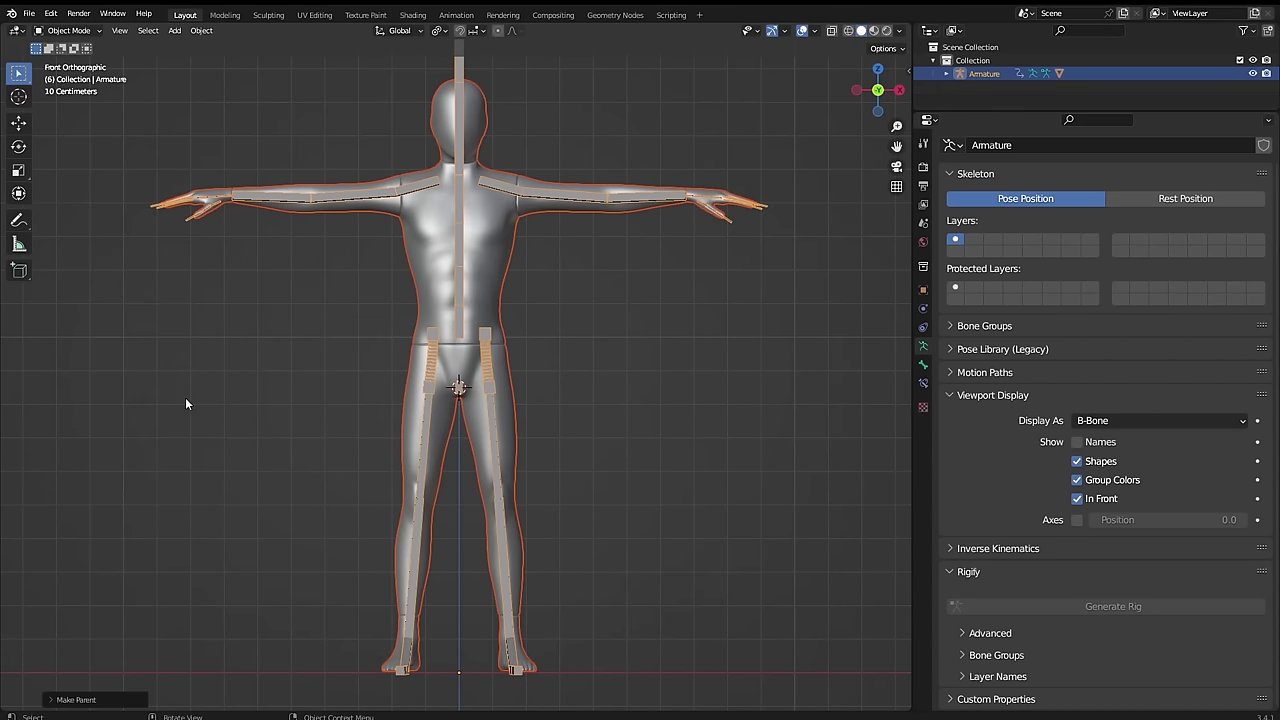
# - In Pose Mode, rotate both upper leg bones outward into a side split to test the mesh deformation
pyautogui.hotkey('ctrl', 'Tab')
pyautogui.click(494, 445)
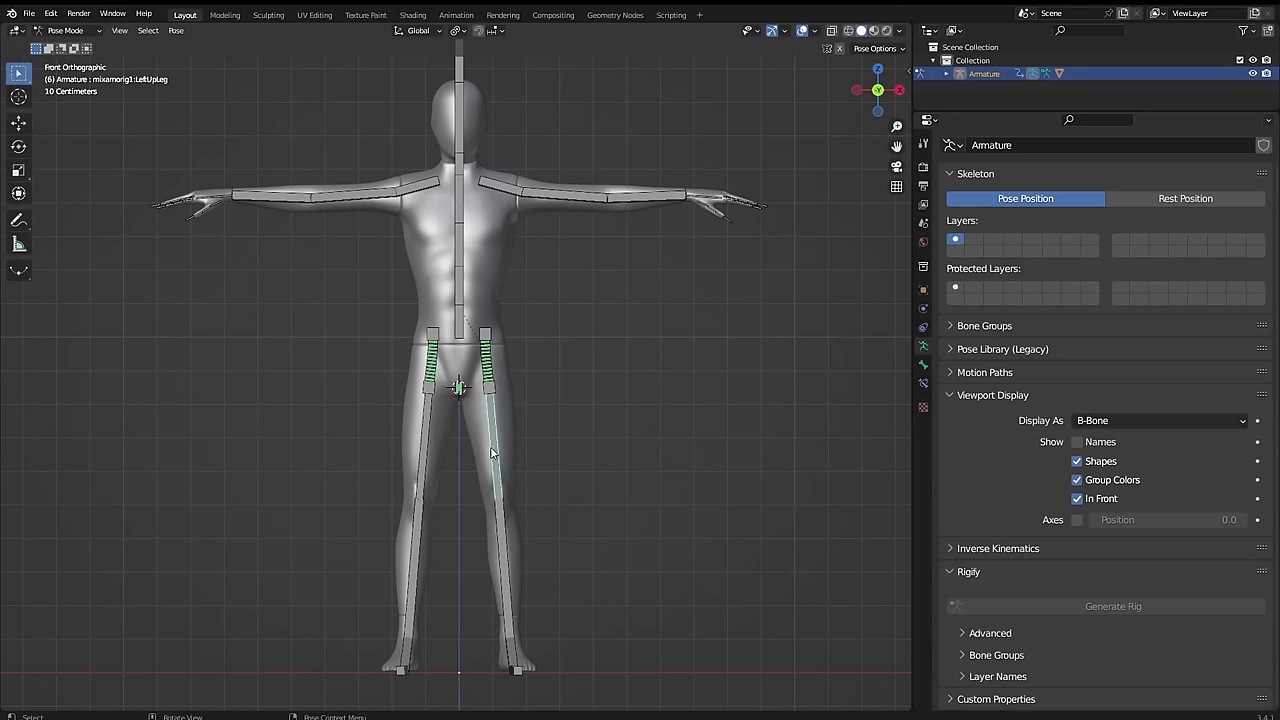
pyautogui.press('r')
pyautogui.click(616, 407)
pyautogui.click(421, 460)
pyautogui.press('r')
pyautogui.click(345, 365)
# - Hide the viewport overlays and examine the hip deformation from several angles while rotating the right upper leg about X
pyautogui.hotkey('alt', 'shift', 'z')
pyautogui.moveTo(480, 460); pyautogui.dragTo(434, 475, button='middle')
pyautogui.scroll(-2, 400, 480)
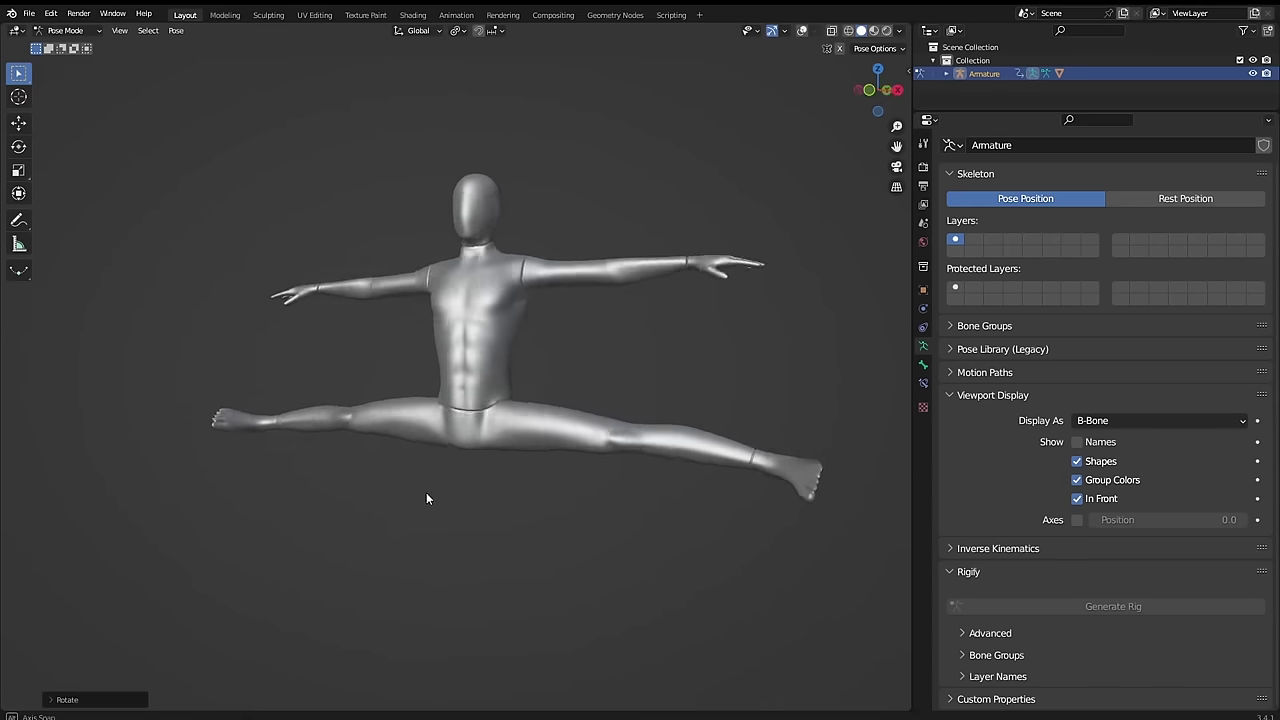
pyautogui.press('r')
pyautogui.press('x')
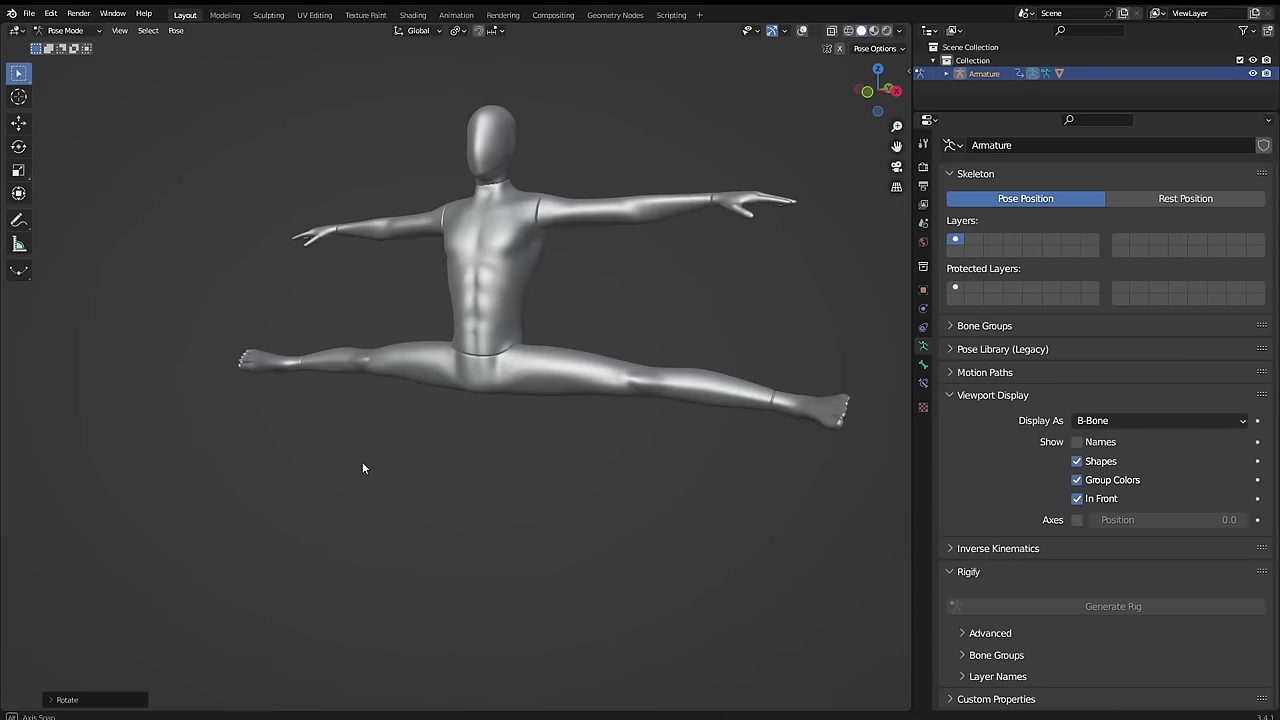
pyautogui.moveTo(362, 461); pyautogui.dragTo(491, 467, button='middle')
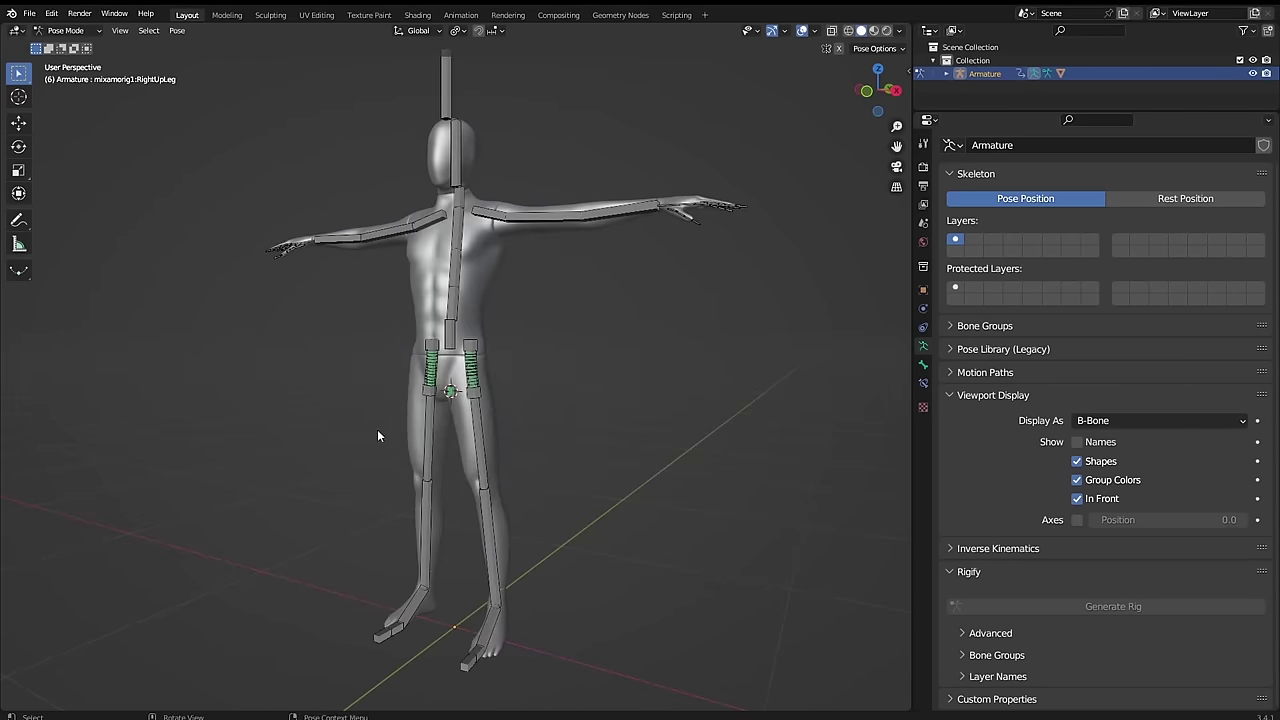
# - In the right side wireframe view, shift the Hip.L joint and the lower left hip bone along the Y axis
pyautogui.moveTo(380, 437); pyautogui.dragTo(363, 406, button='middle')
pyautogui.click(877, 92)
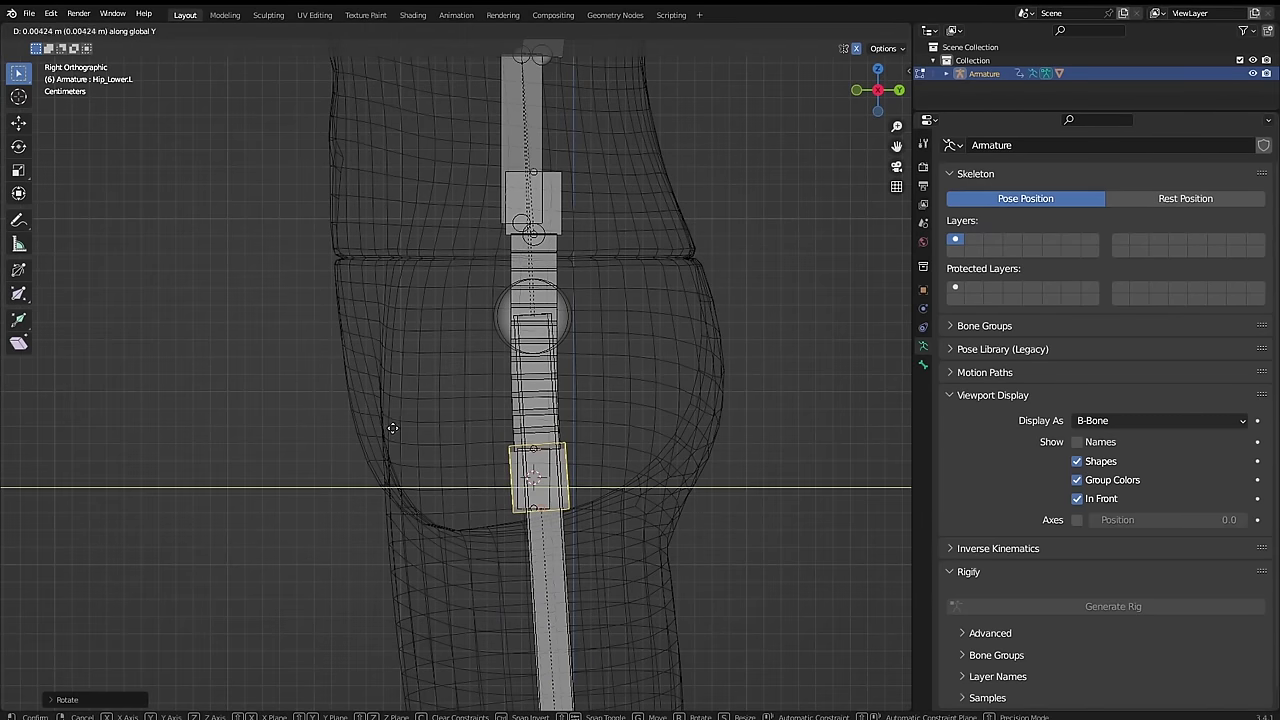
pyautogui.click(533, 232)
pyautogui.press('g')
pyautogui.press('y')
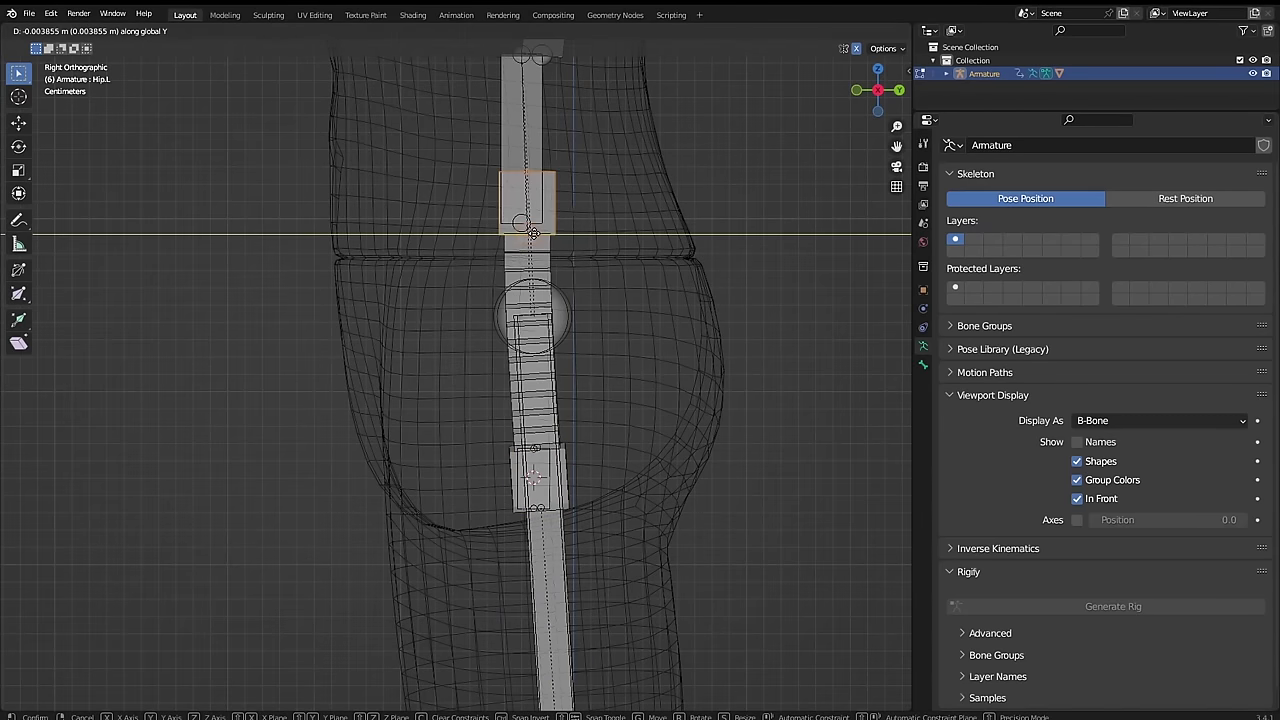
pyautogui.click(533, 232)
pyautogui.click(535, 475)
pyautogui.press('g')
pyautogui.press('y')
pyautogui.click(383, 360)
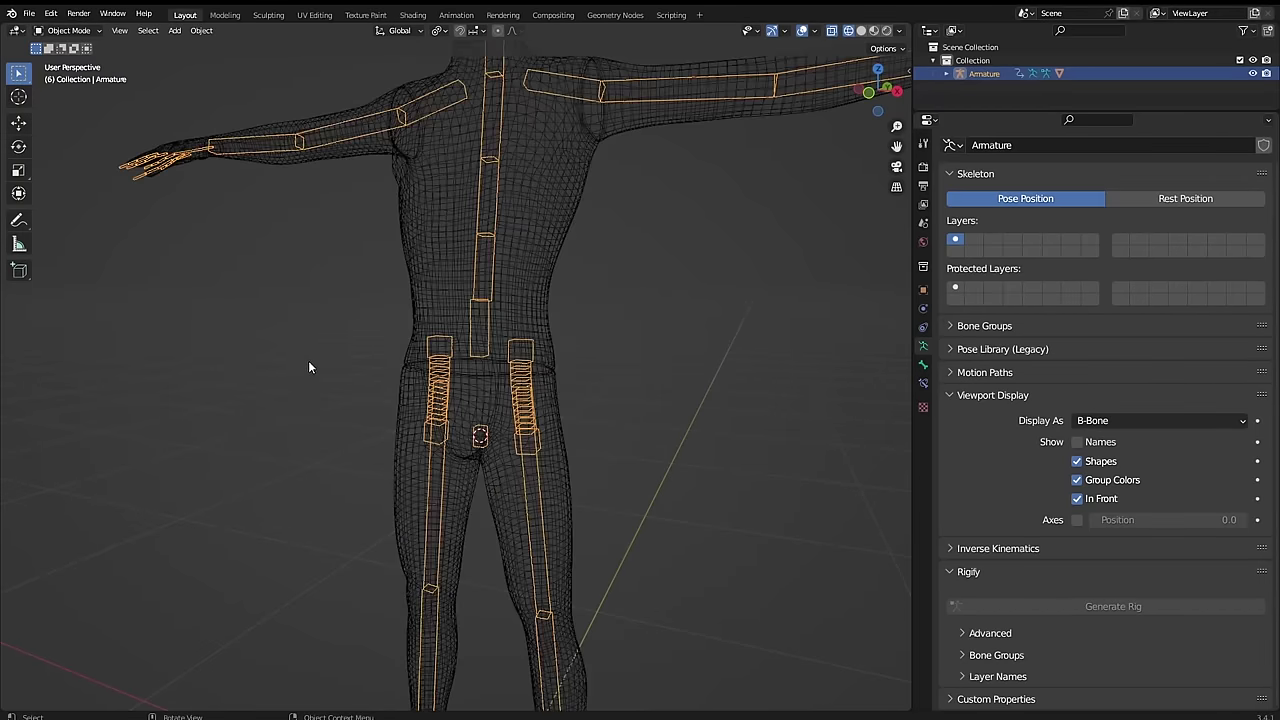
# - Switch back to solid shading and parent the character mesh to the adjusted armature again
pyautogui.hotkey('shift', 'z')
pyautogui.click(514, 411)
pyautogui.hotkey('ctrl', 'p')
pyautogui.click(457, 487)
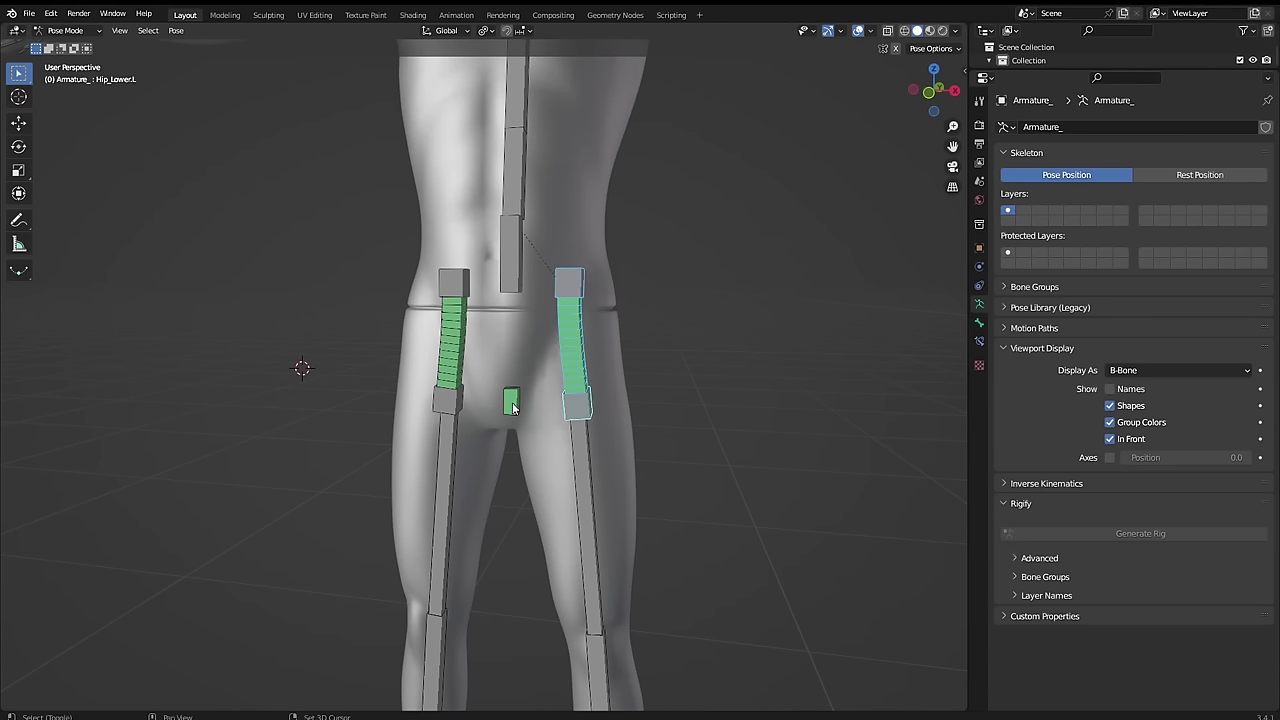
# - Move all the hip helper bones to the second armature layer
pyautogui.press('m')
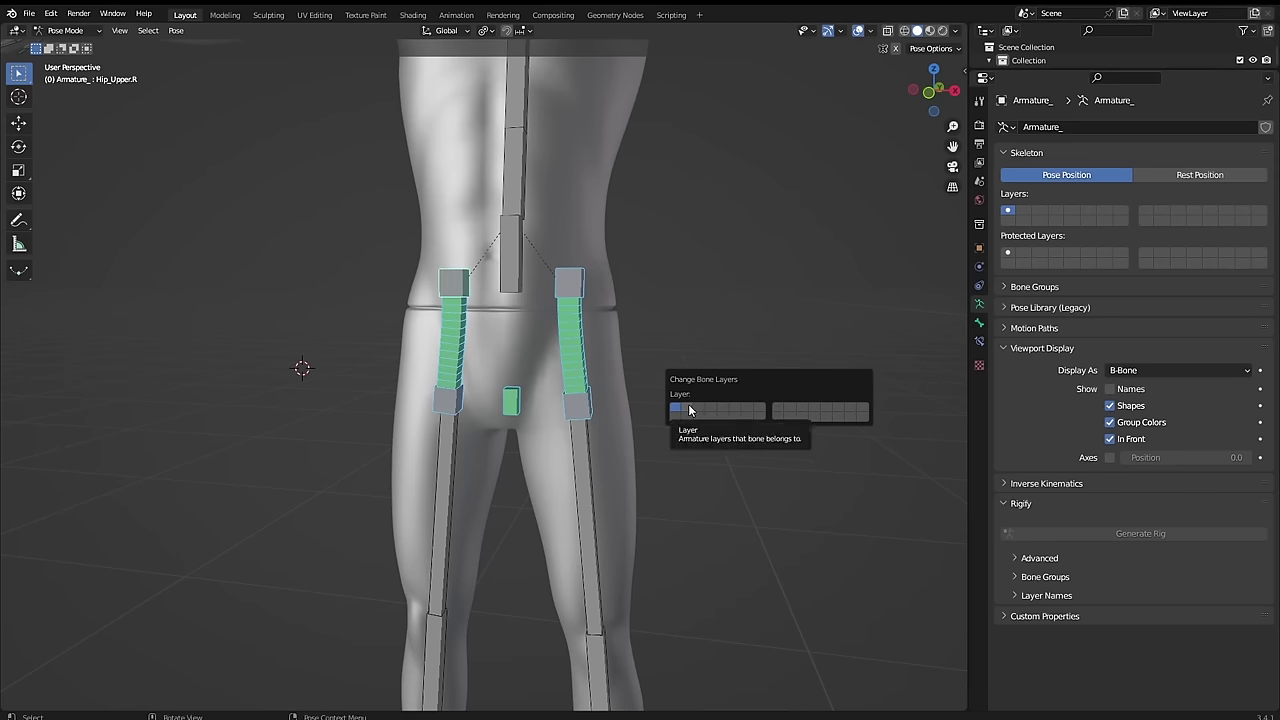
pyautogui.click(689, 408)
# - Test the hip deformation by rotating the left upper leg bone, then cancel the rotation
pyautogui.click(578, 468)
pyautogui.press('r')
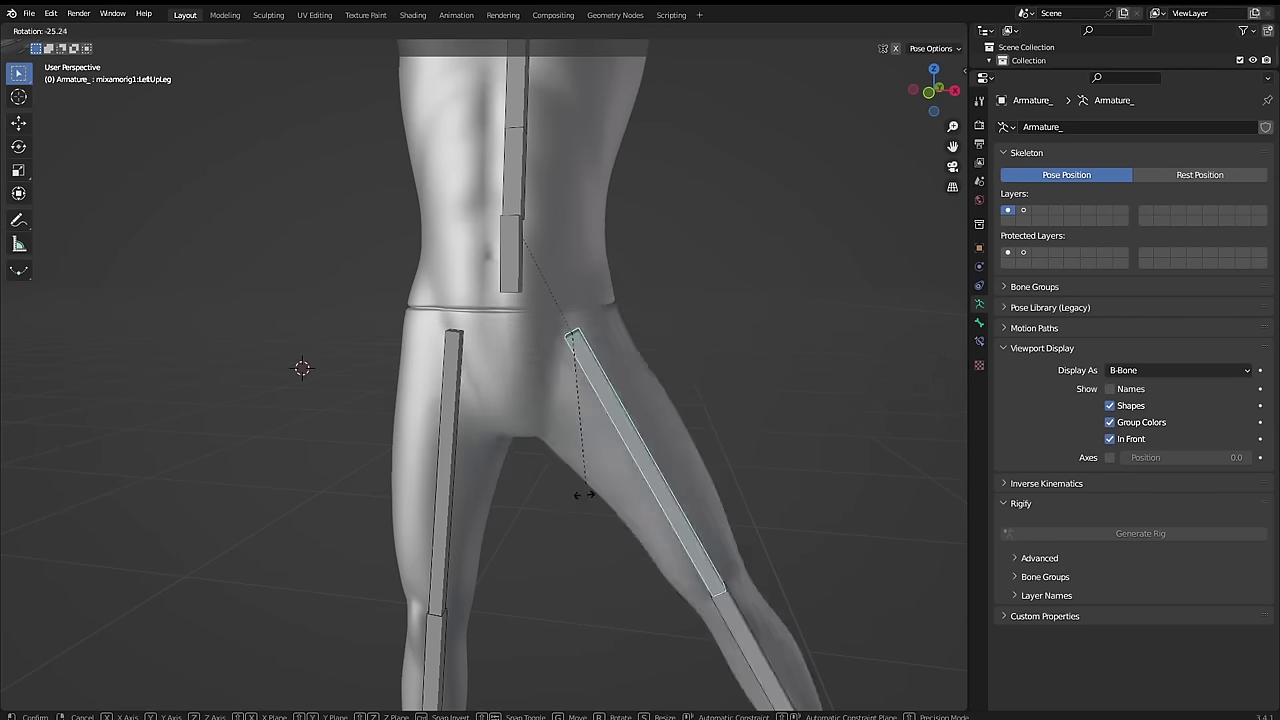
pyautogui.press('Escape')
pyautogui.press('r')
pyautogui.press('Escape')
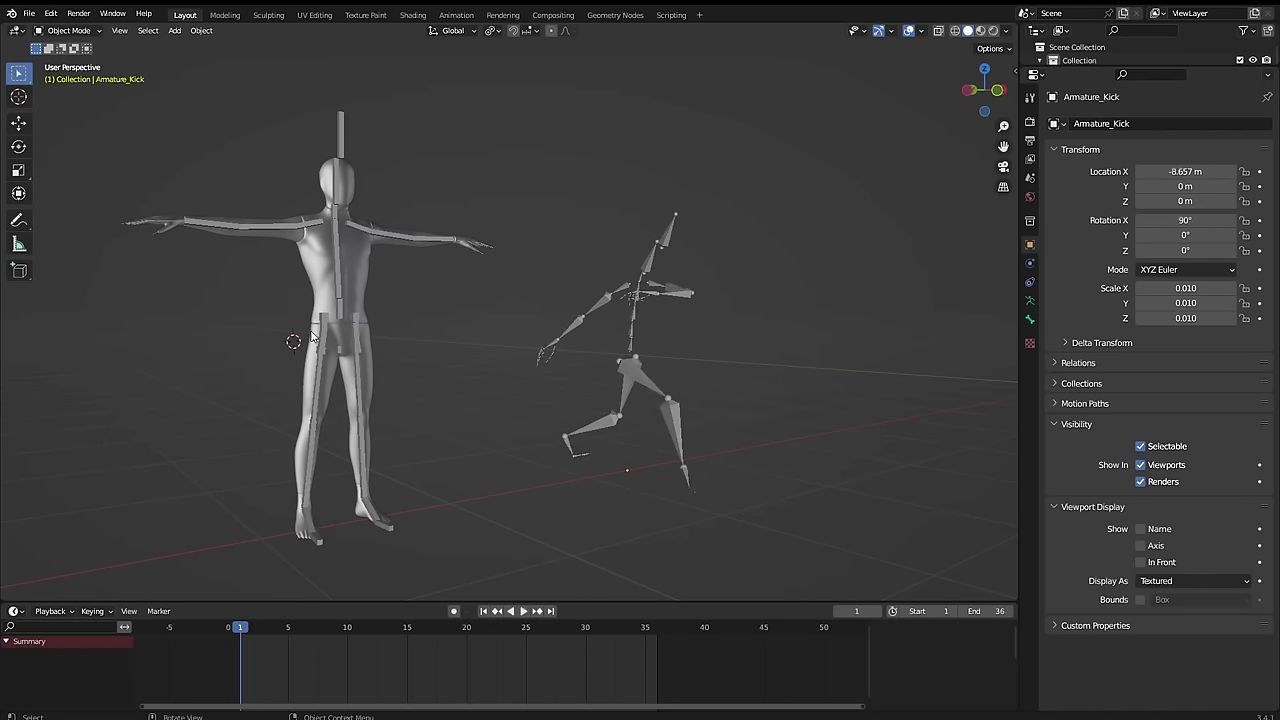
# - Link the animation data of Armature_Kick to the character's armature and play the animation
pyautogui.click(338, 289)
pyautogui.keyDown('shift'); pyautogui.click(634, 371); pyautogui.keyUp('shift')
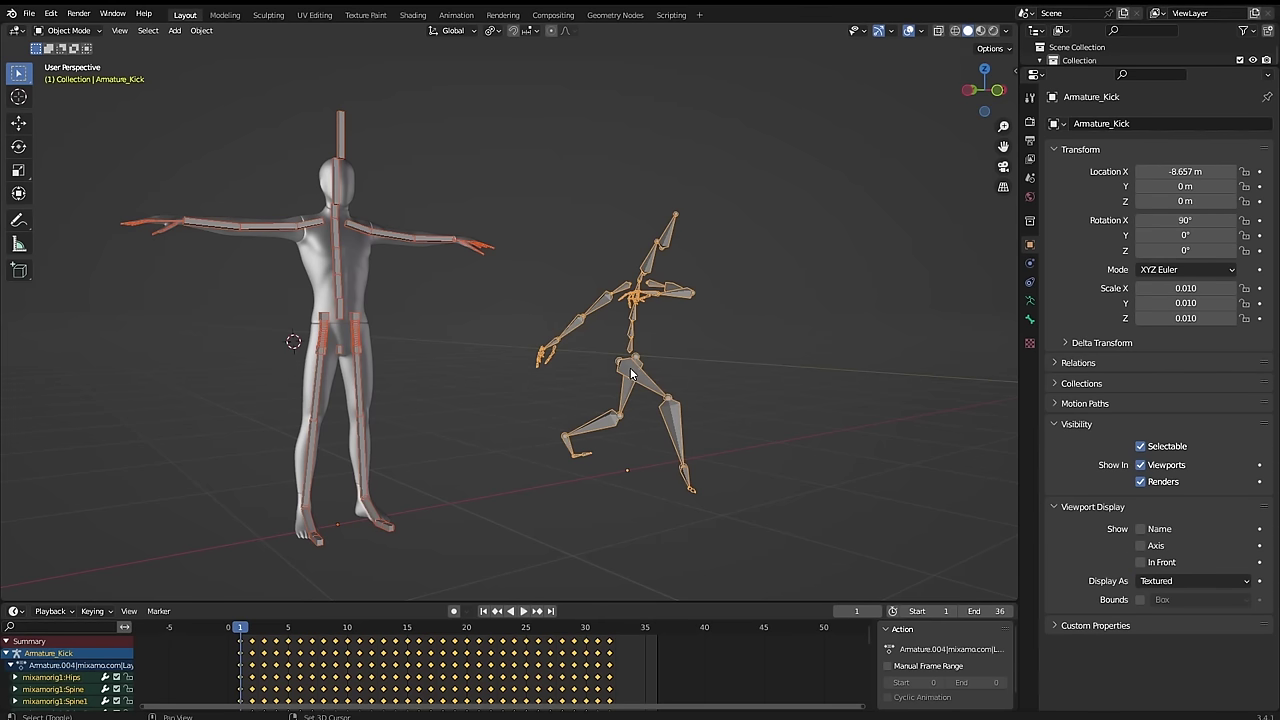
pyautogui.click(201, 30)
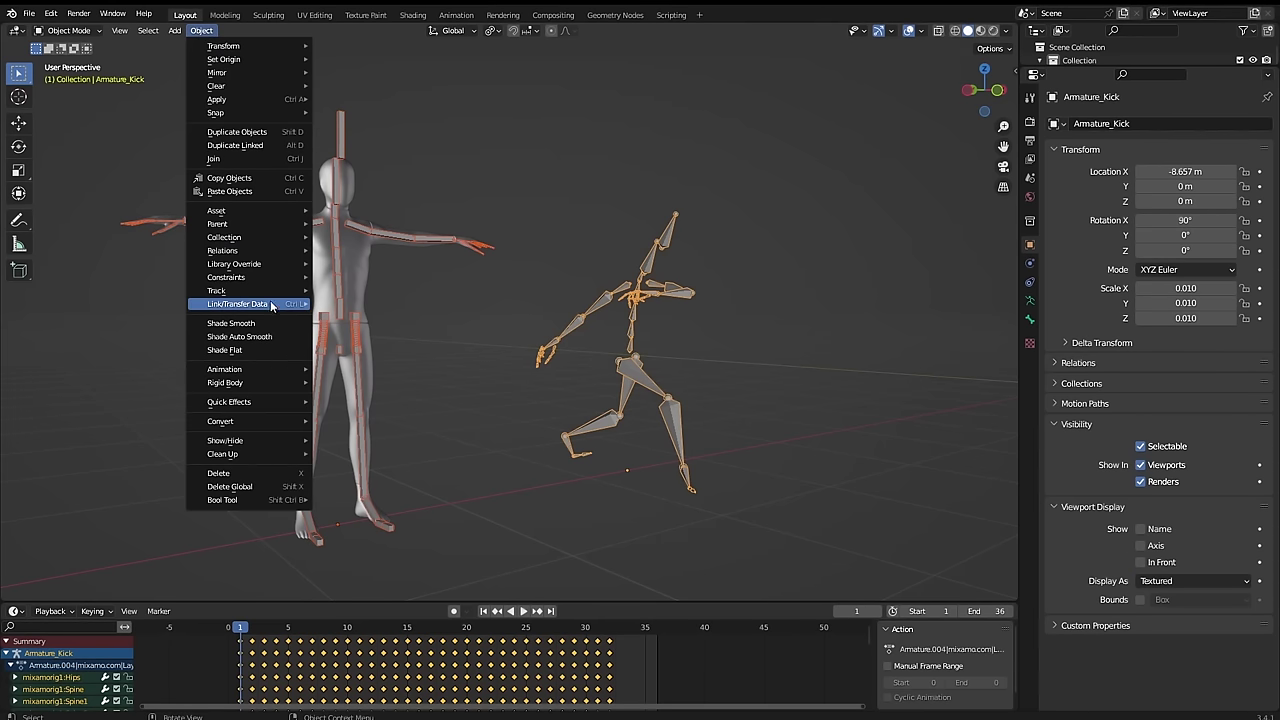
pyautogui.moveTo(272, 305)
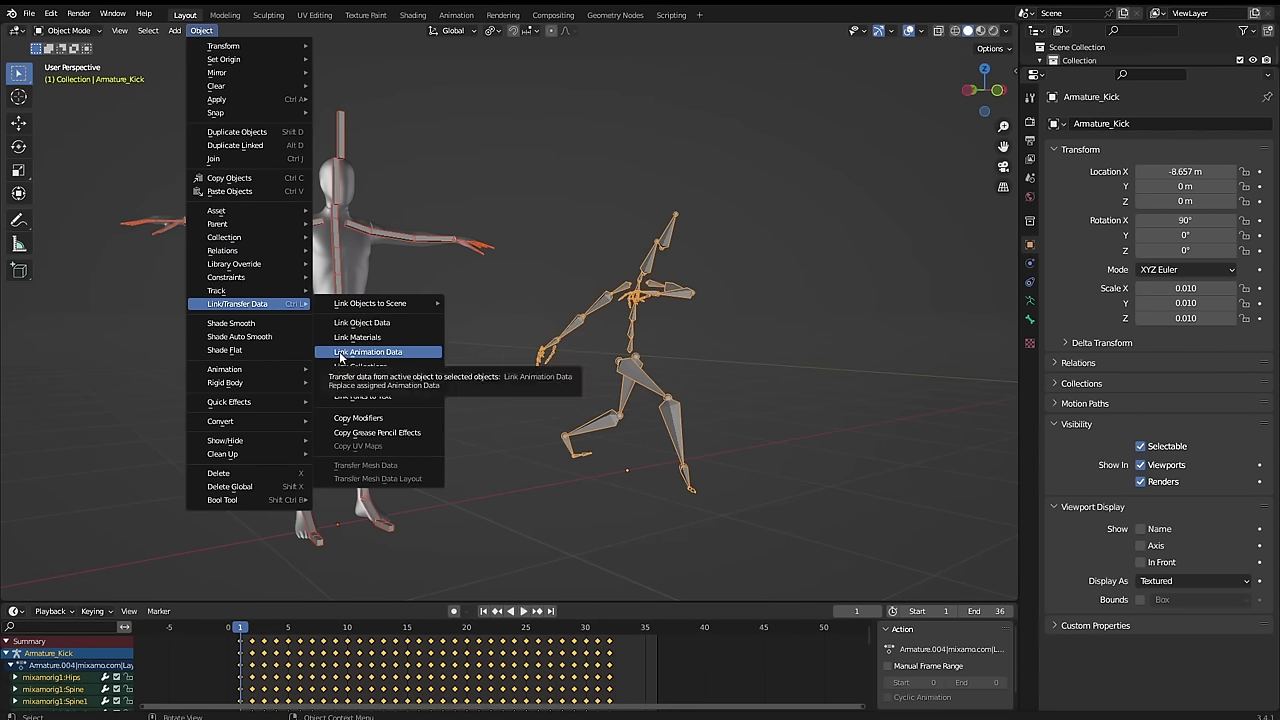
pyautogui.click(340, 354)
pyautogui.click(148, 149)
pyautogui.press('space')
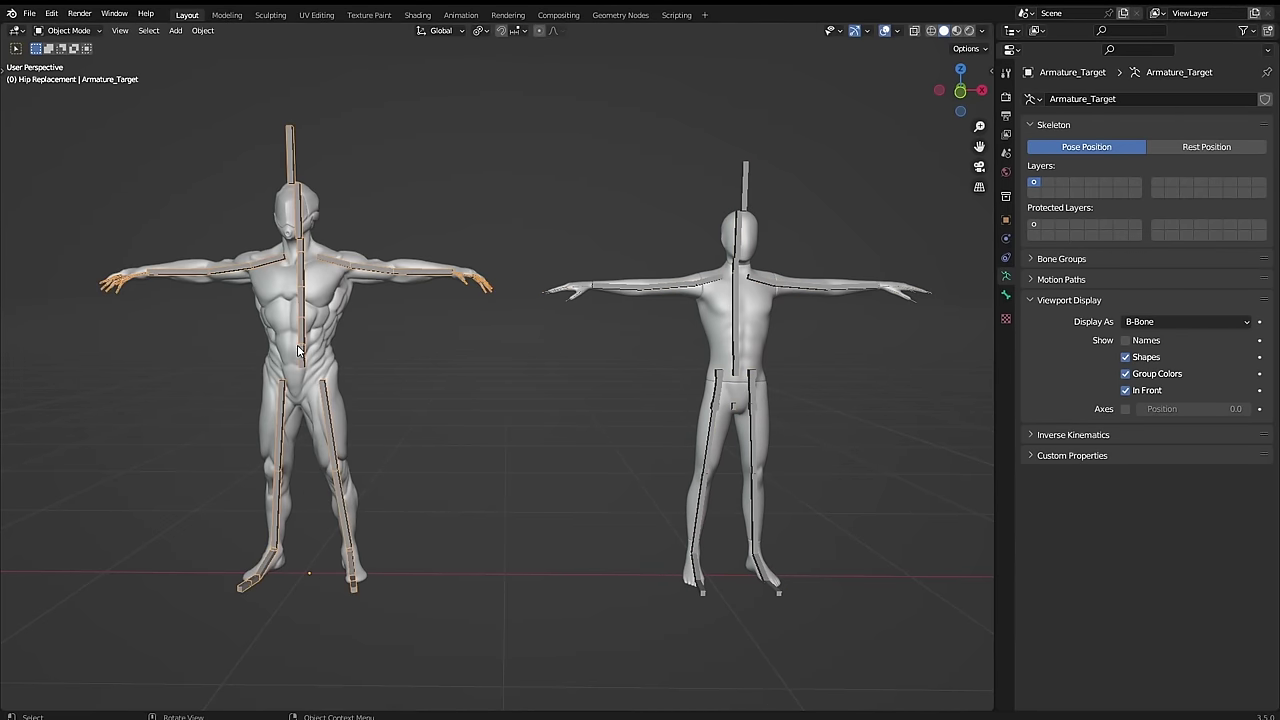
# - Duplicate the hip helper bones of Armature_Hips in place and separate the copies into their own armature
pyautogui.press('Tab')
pyautogui.scroll(2, 647, 559)
pyautogui.keyDown('shift'); pyautogui.moveTo(650, 480); pyautogui.dragTo(366, 463, button='middle'); pyautogui.keyUp('shift')
pyautogui.scroll(5, 420, 445)
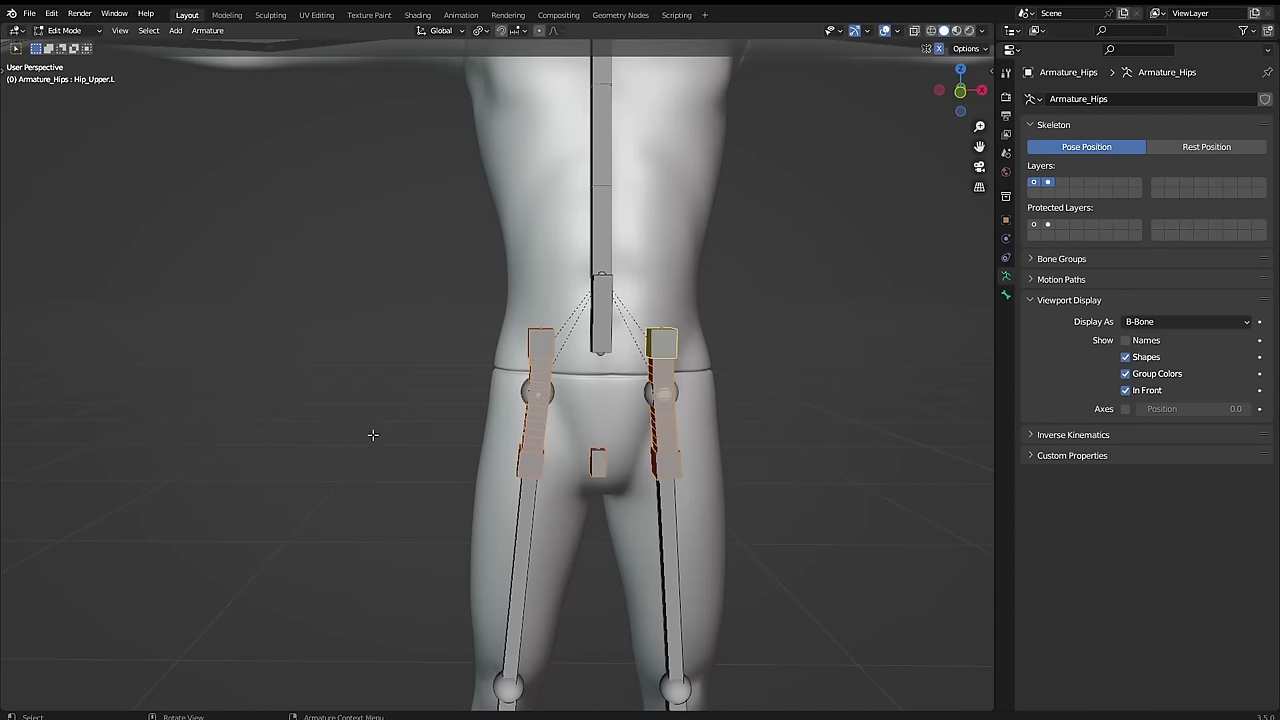
pyautogui.hotkey('shift', 'd')
pyautogui.rightClick(429, 374)
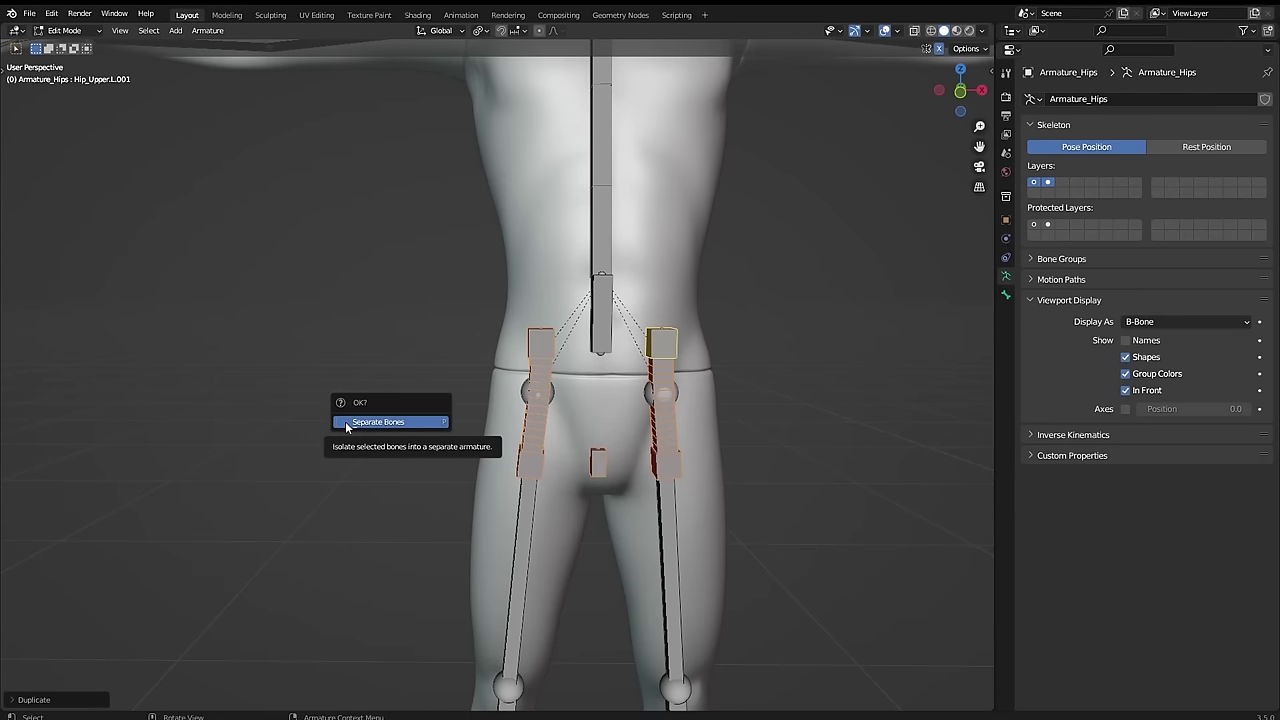
pyautogui.click(347, 422)
pyautogui.press('Tab')
# - Select the separated hip helper armature and move it along X to the space between the two characters
pyautogui.scroll(-8, 354, 405)
pyautogui.hotkey('shift', 'z')
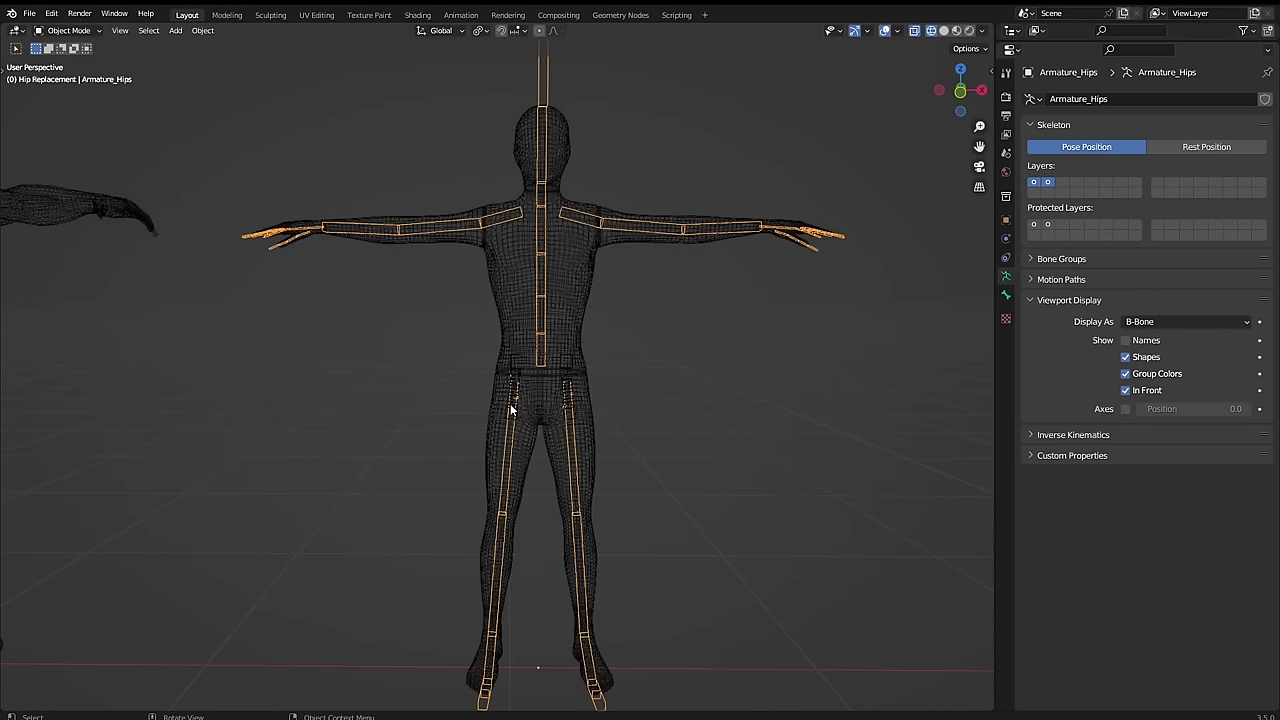
pyautogui.click(511, 402)
pyautogui.hotkey('shift', 'z')
pyautogui.press('g')
pyautogui.press('x')
pyautogui.click(135, 462)
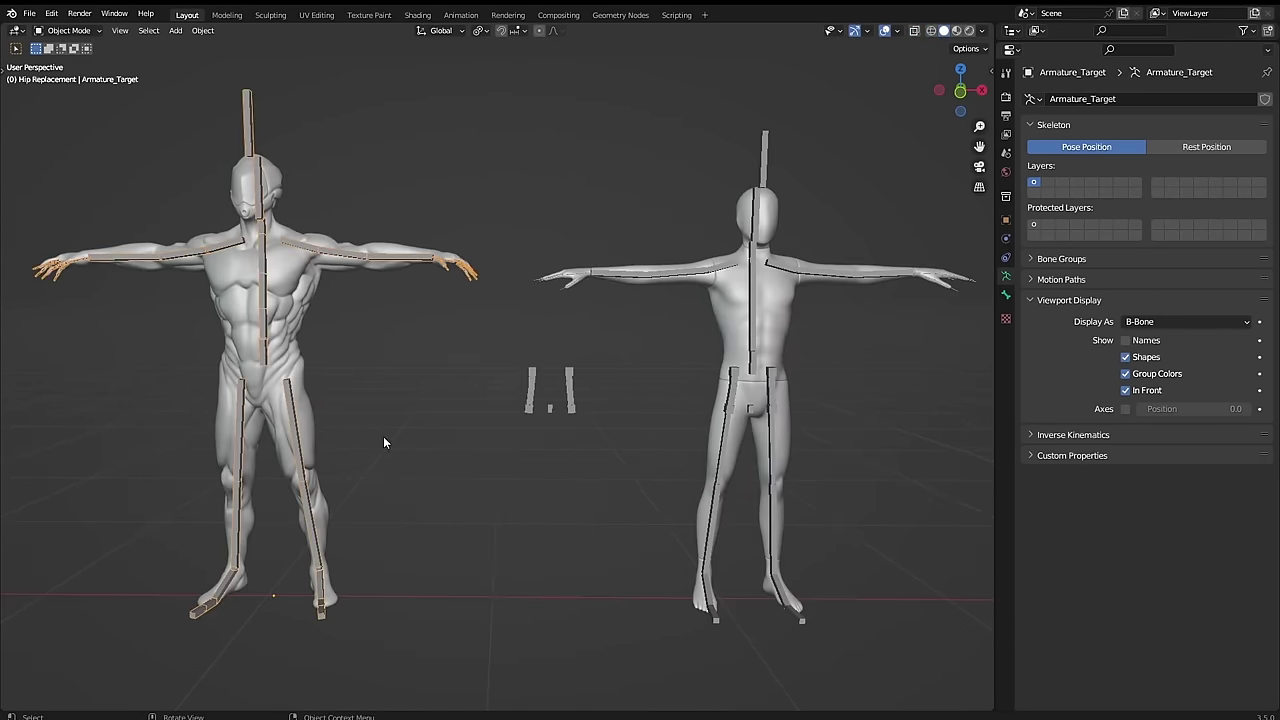
# - Place the 3D cursor at the Armature_Target origin and snap the separated hip helper armature to it
pyautogui.hotkey('shift', 's')
pyautogui.click(380, 510)
pyautogui.click(532, 399)
pyautogui.hotkey('shift', 's')
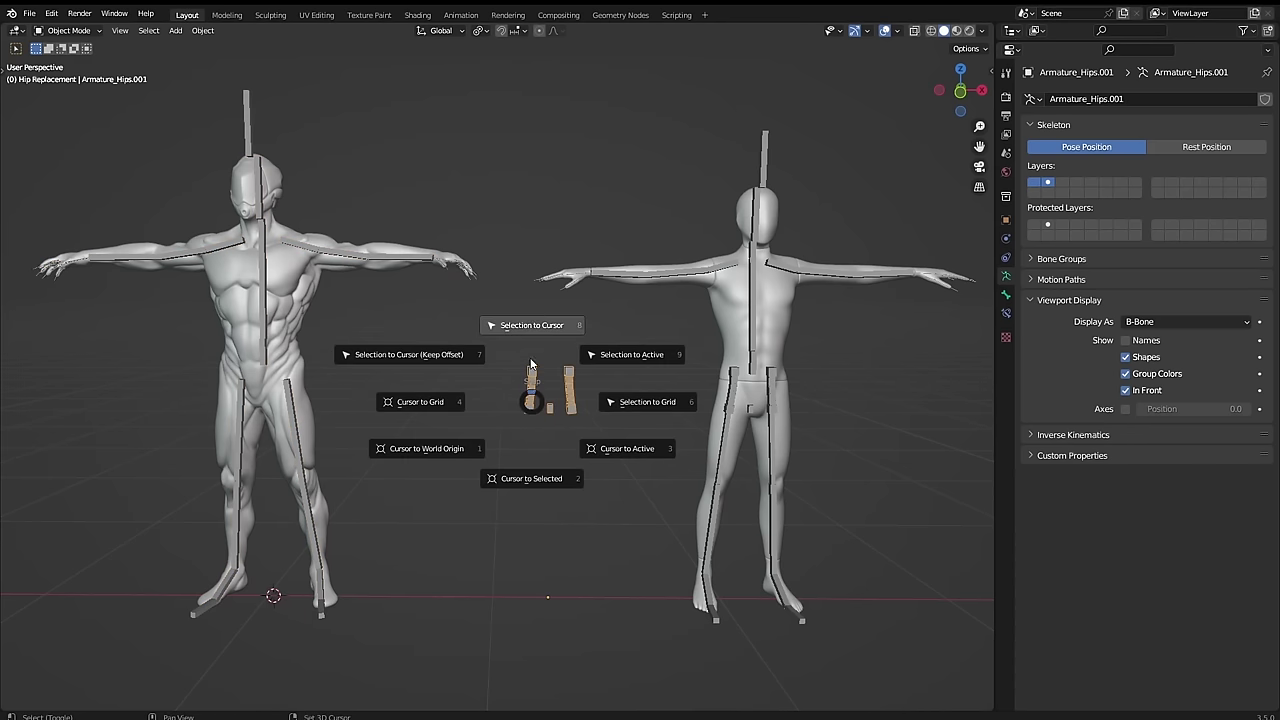
pyautogui.click(531, 364)
# - Join the separated hip helper armature into Armature_Target
pyautogui.press('KP_Decimal')
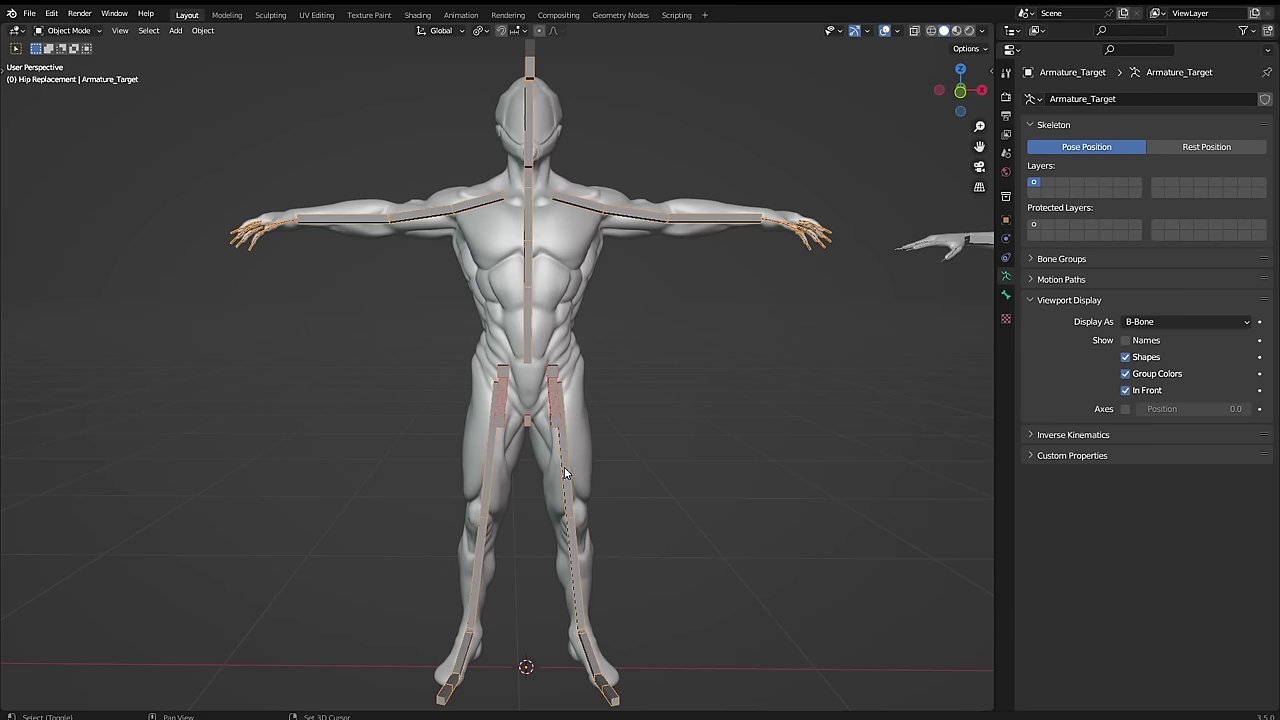
pyautogui.rightClick(562, 449)
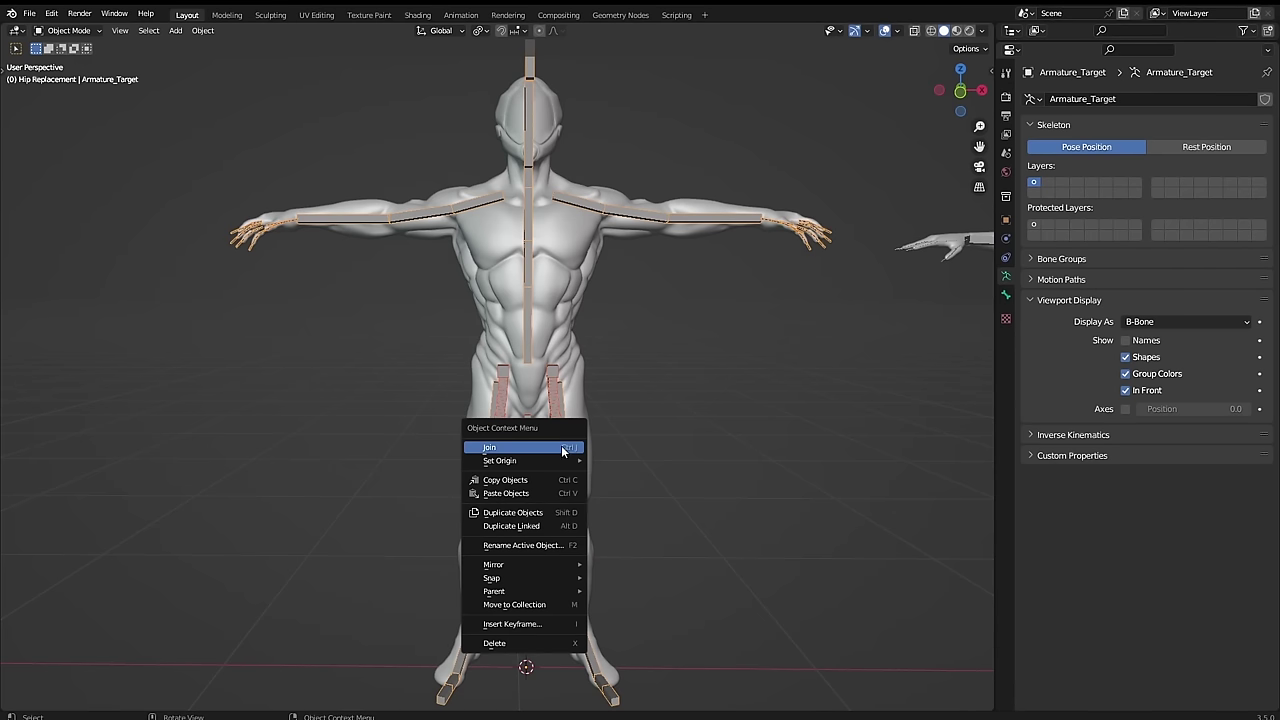
pyautogui.click(480, 449)
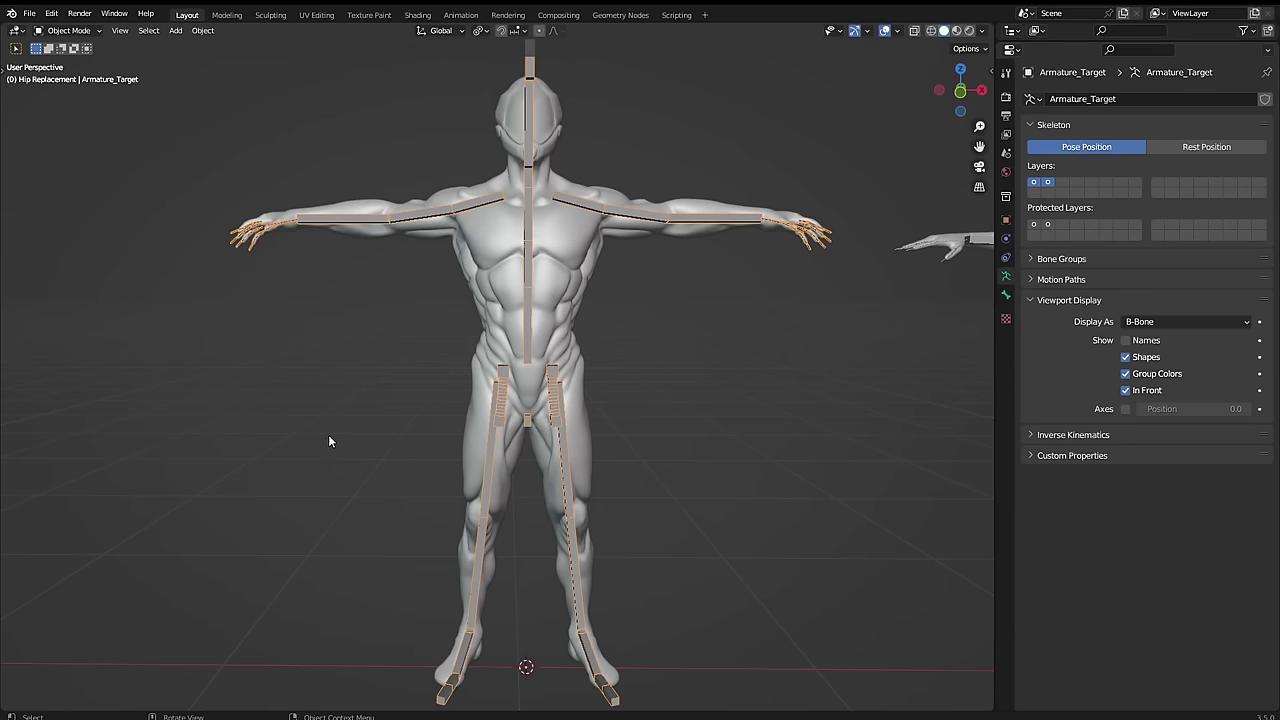
# - In Edit Mode, use the front wireframe view to move the hip helper bones along X to fit the muscular character
pyautogui.press('Tab')
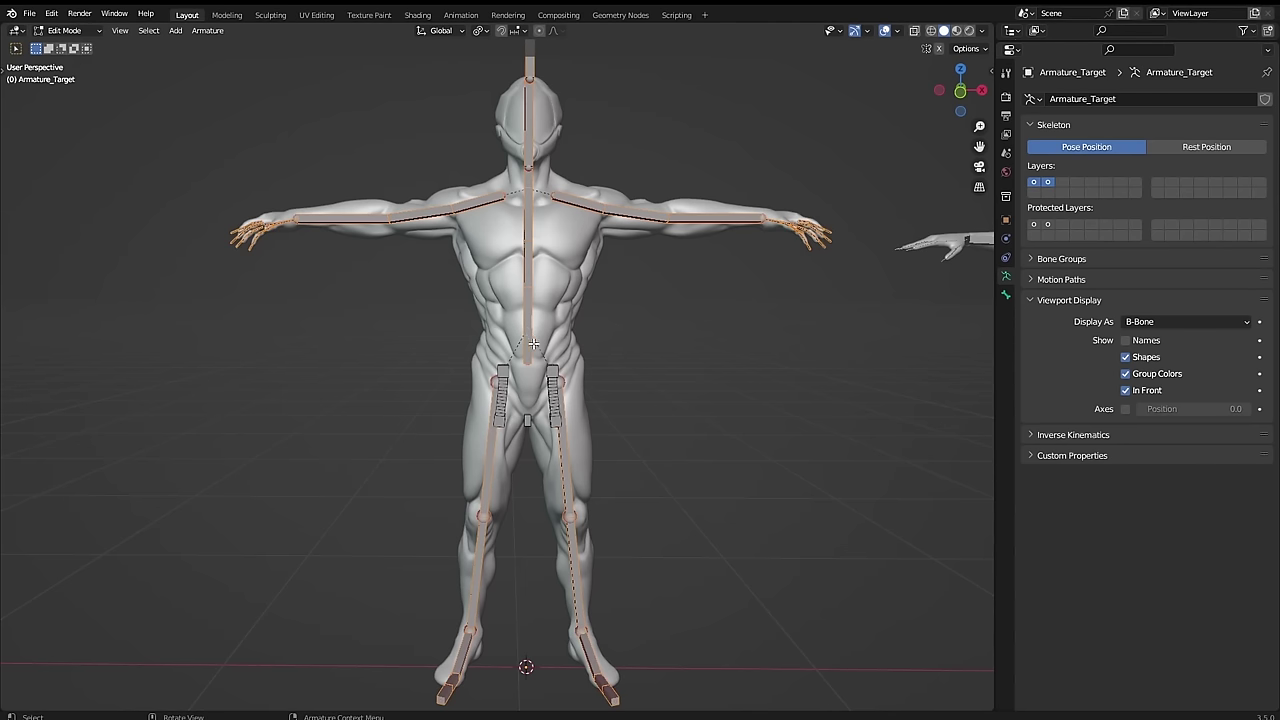
pyautogui.scroll(5, 503, 440)
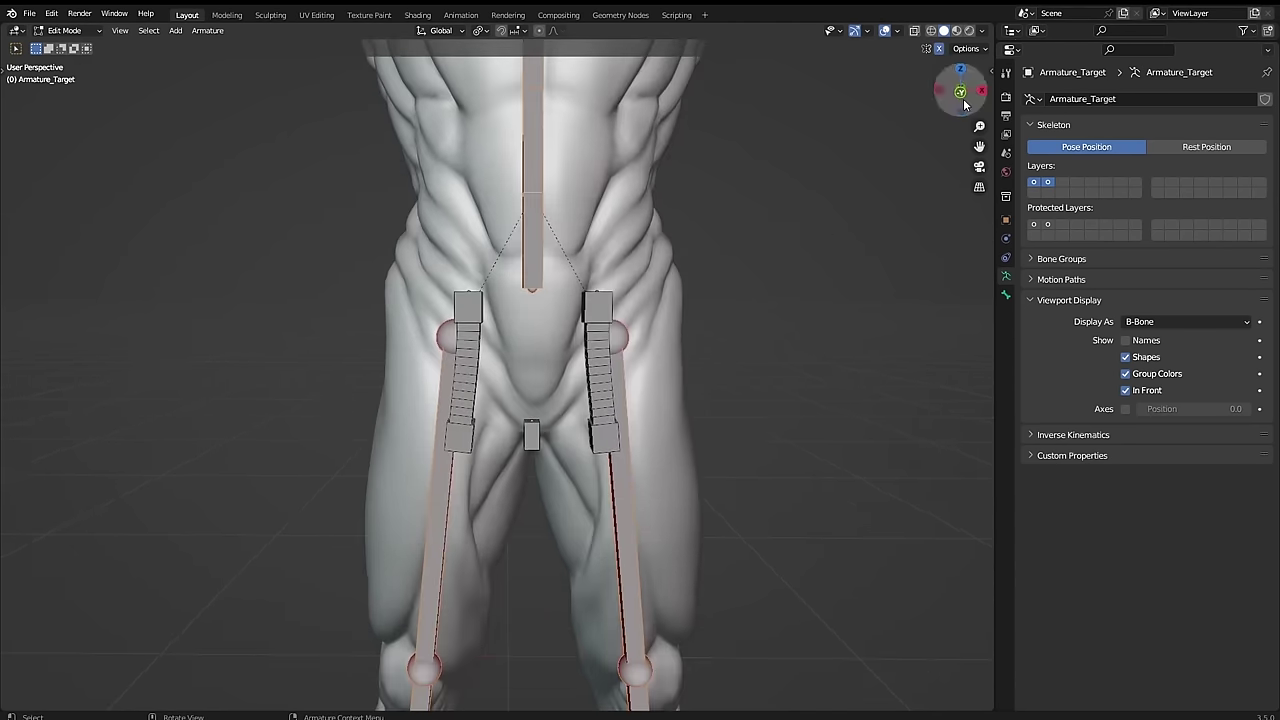
pyautogui.click(960, 91)
pyautogui.hotkey('shift', 'z')
pyautogui.click(614, 326)
pyautogui.scroll(1, 540, 455)
pyautogui.click(629, 483)
pyautogui.press('g')
pyautogui.press('x')
pyautogui.click(590, 515)
# - Raise the upper end of the hip helper chains along Z, adjust the bones along X, and restore solid shading
pyautogui.scroll(-1, 640, 400)
pyautogui.click(614, 258)
pyautogui.press('g')
pyautogui.press('z')
pyautogui.click(625, 225)
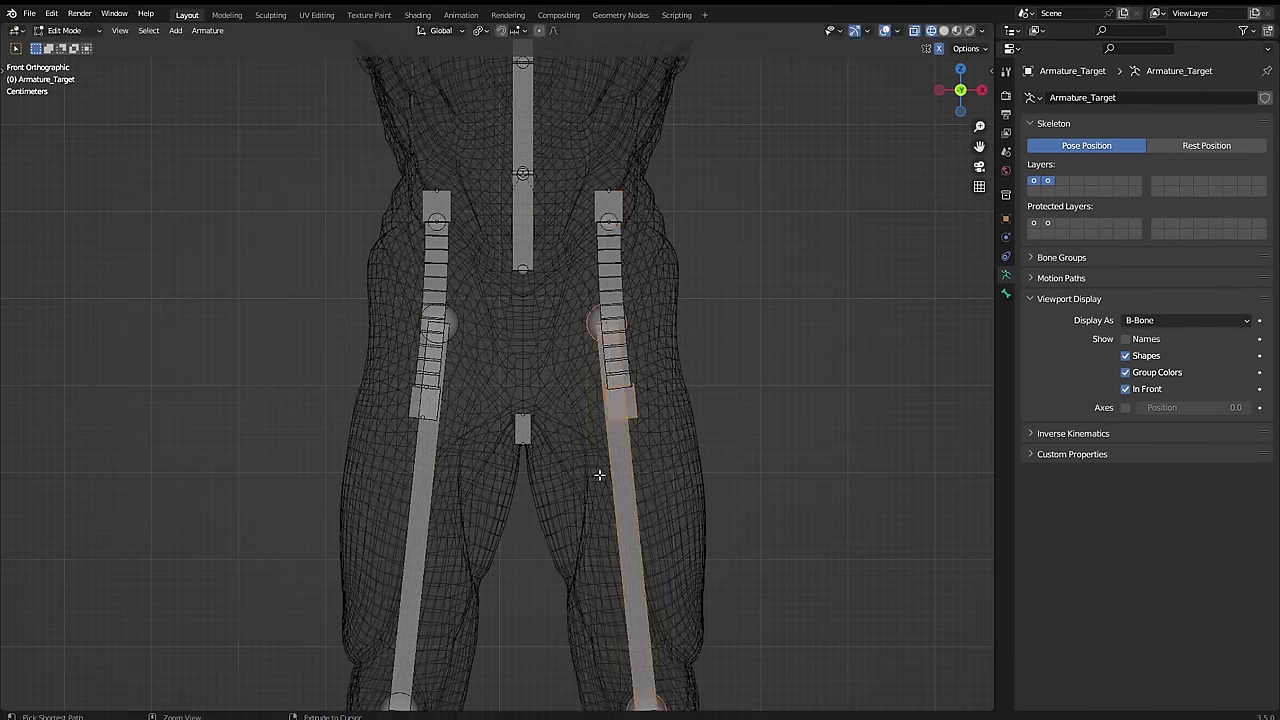
pyautogui.press('g')
pyautogui.press('x')
pyautogui.click(577, 297)
pyautogui.moveTo(728, 372)
pyautogui.mouseDown(button='middle')
pyautogui.moveTo(563, 400)
pyautogui.moveTo(394, 377)
pyautogui.mouseUp(button='middle')
pyautogui.hotkey('shift', 'z')
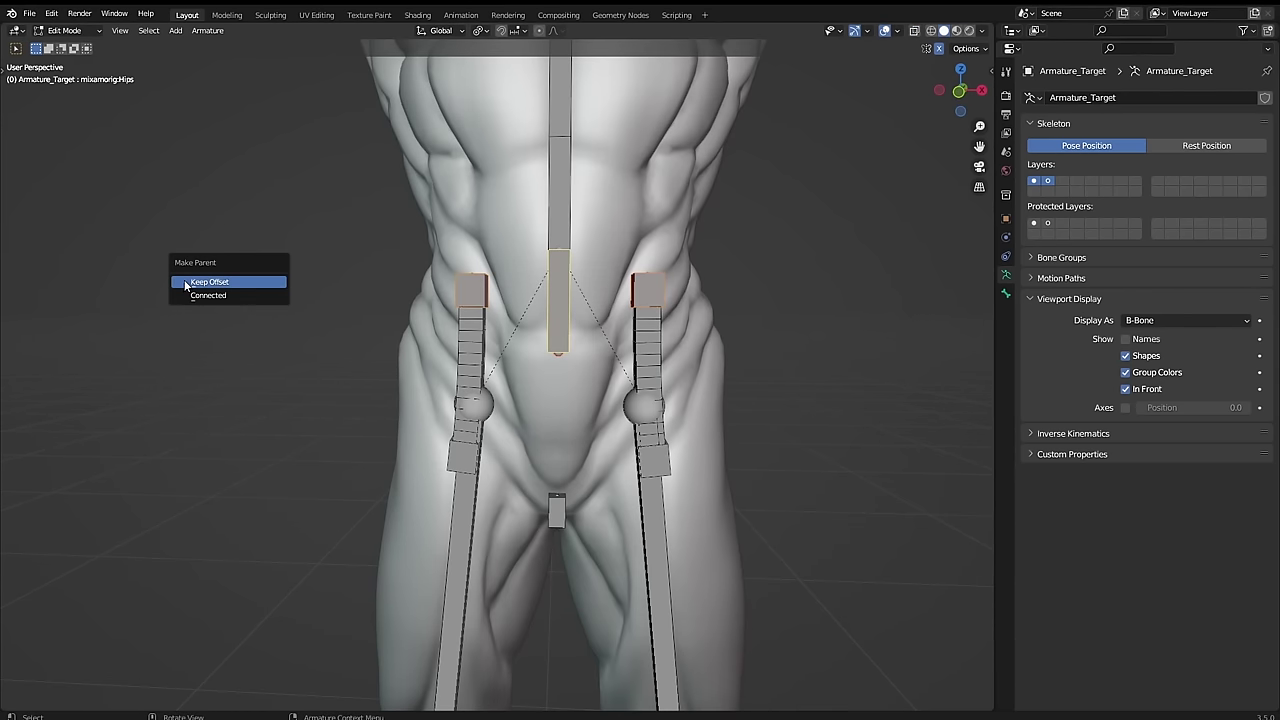
# - Parent the upper hip bones to mixamorig:Hips and the lower hip bones to their upper leg bones, keeping offsets
pyautogui.click(188, 283)
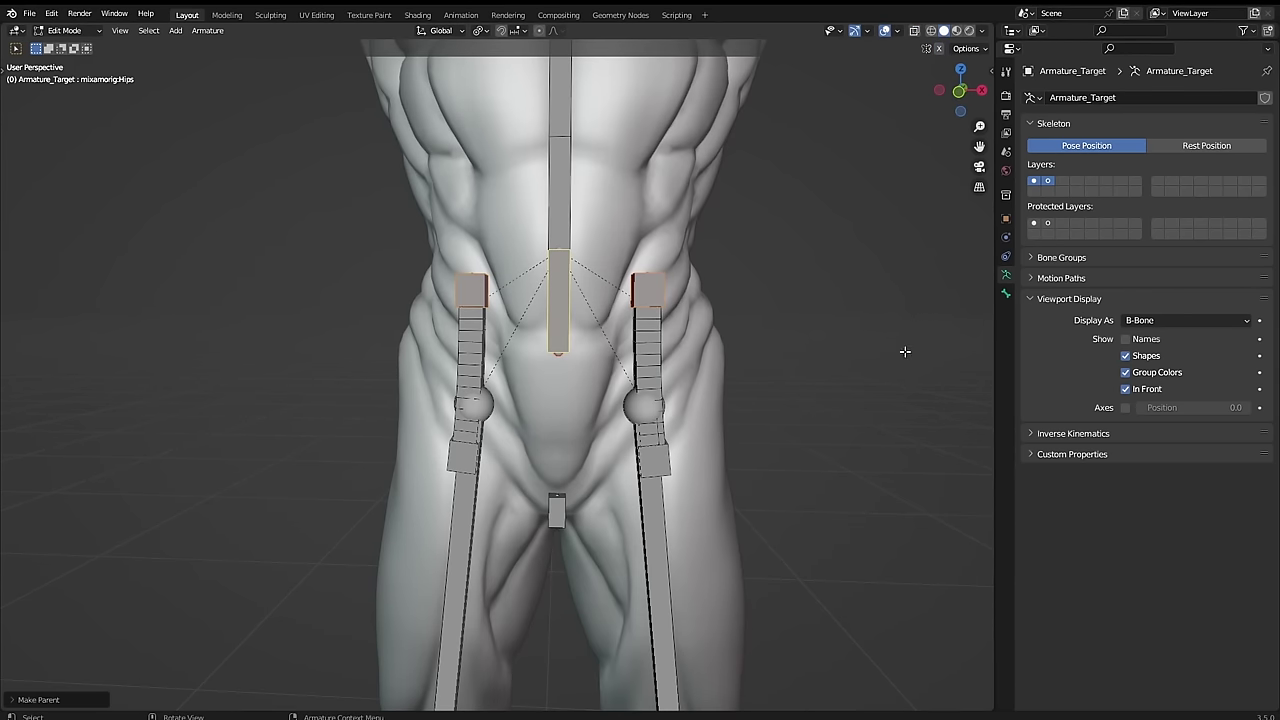
pyautogui.click(605, 511)
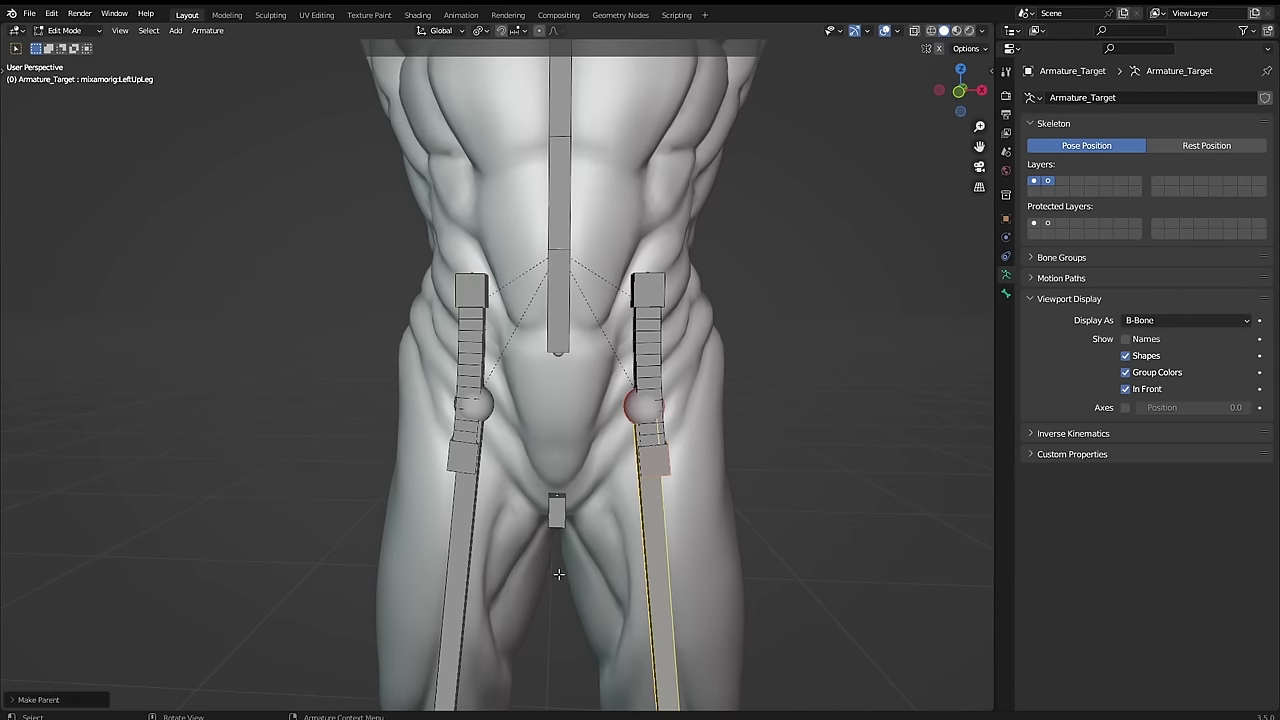
pyautogui.click(460, 553)
pyautogui.press('Tab')
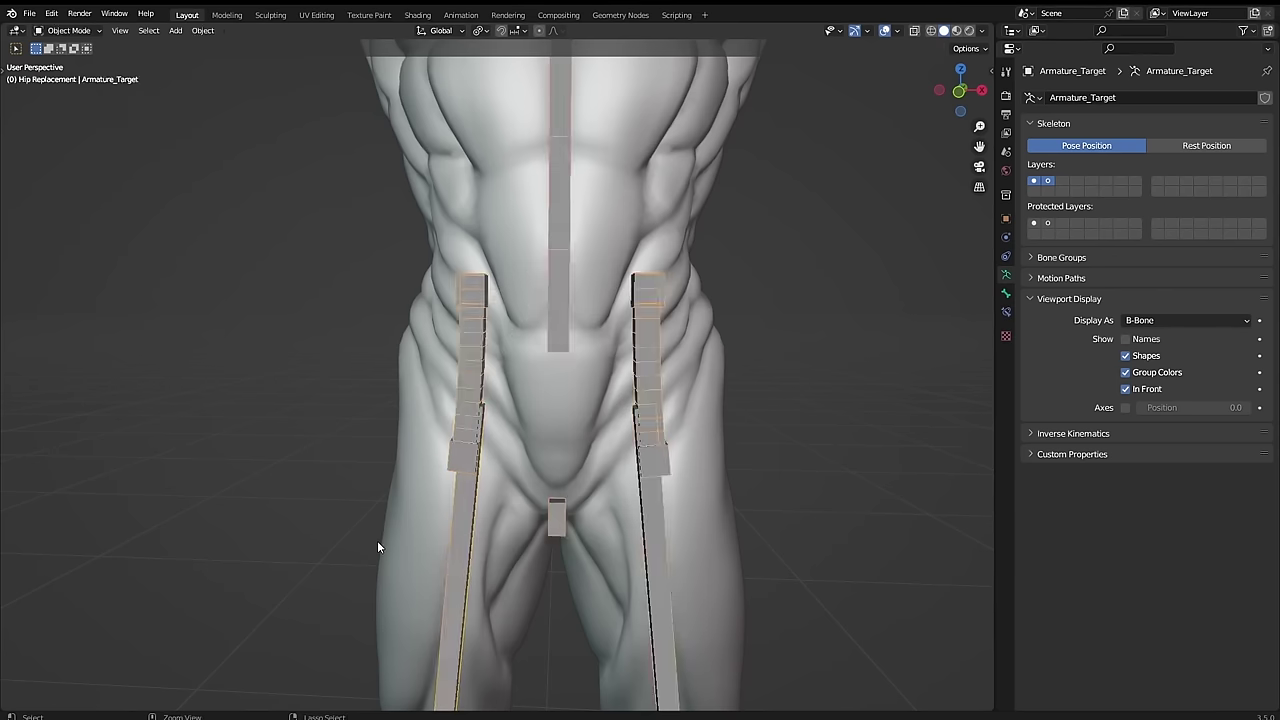
# - In Pose Mode, reset the Stretch To constraint's original length on Hip.L.001 and Hip.R.001
pyautogui.hotkey('ctrl', 'Tab')
pyautogui.click(1006, 313)
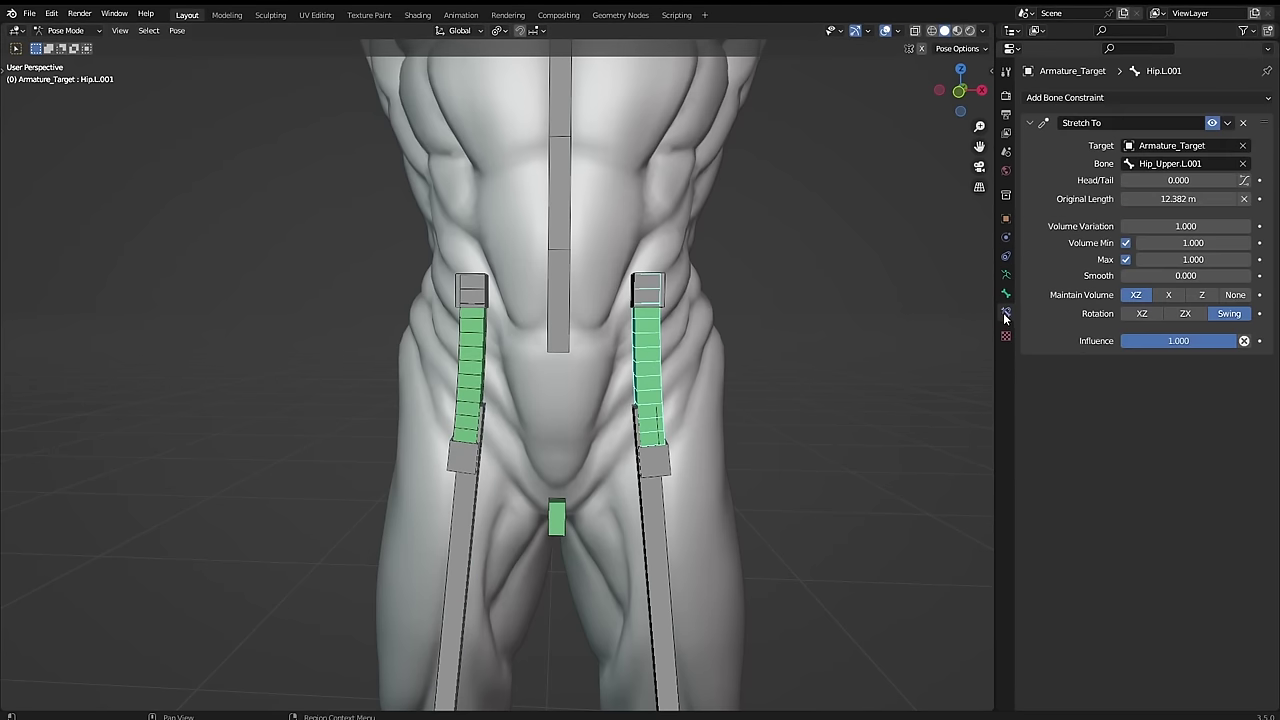
pyautogui.click(1245, 199)
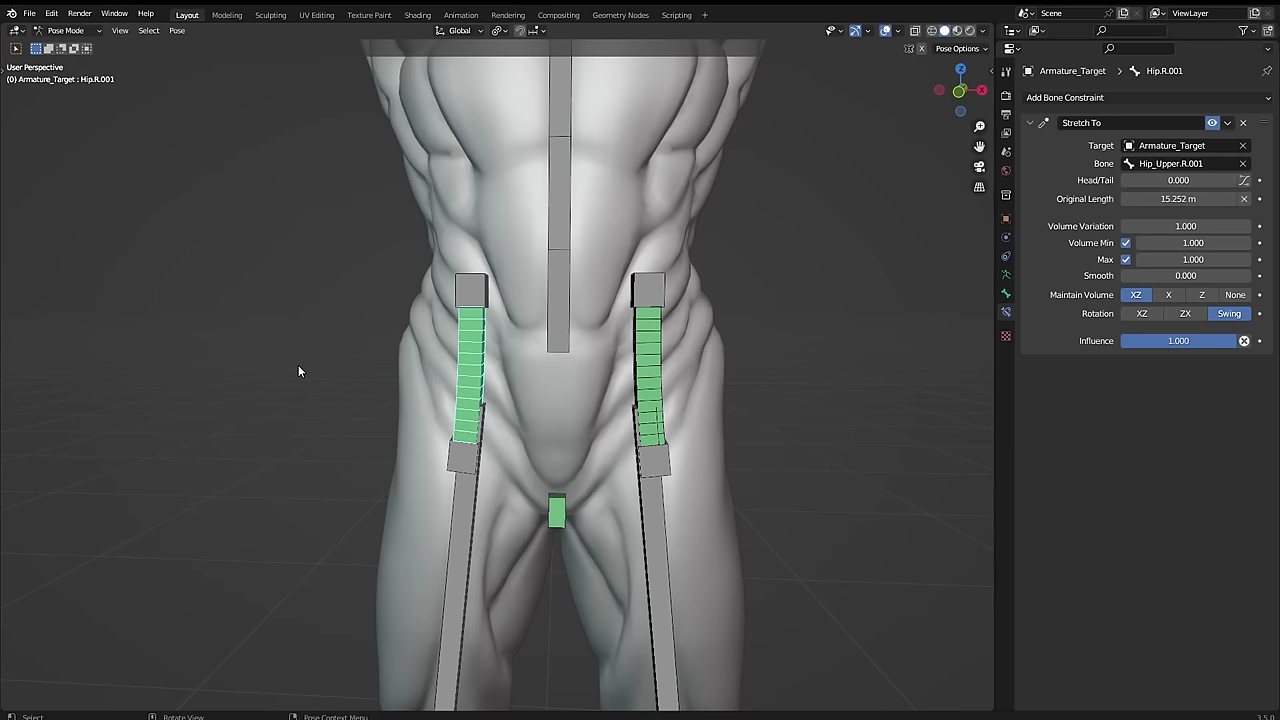
# - Retarget the first entry of the Hips_Centre.001 Armature constraint to Armature_Target and its mixamorig:Hips bone
pyautogui.click(557, 515)
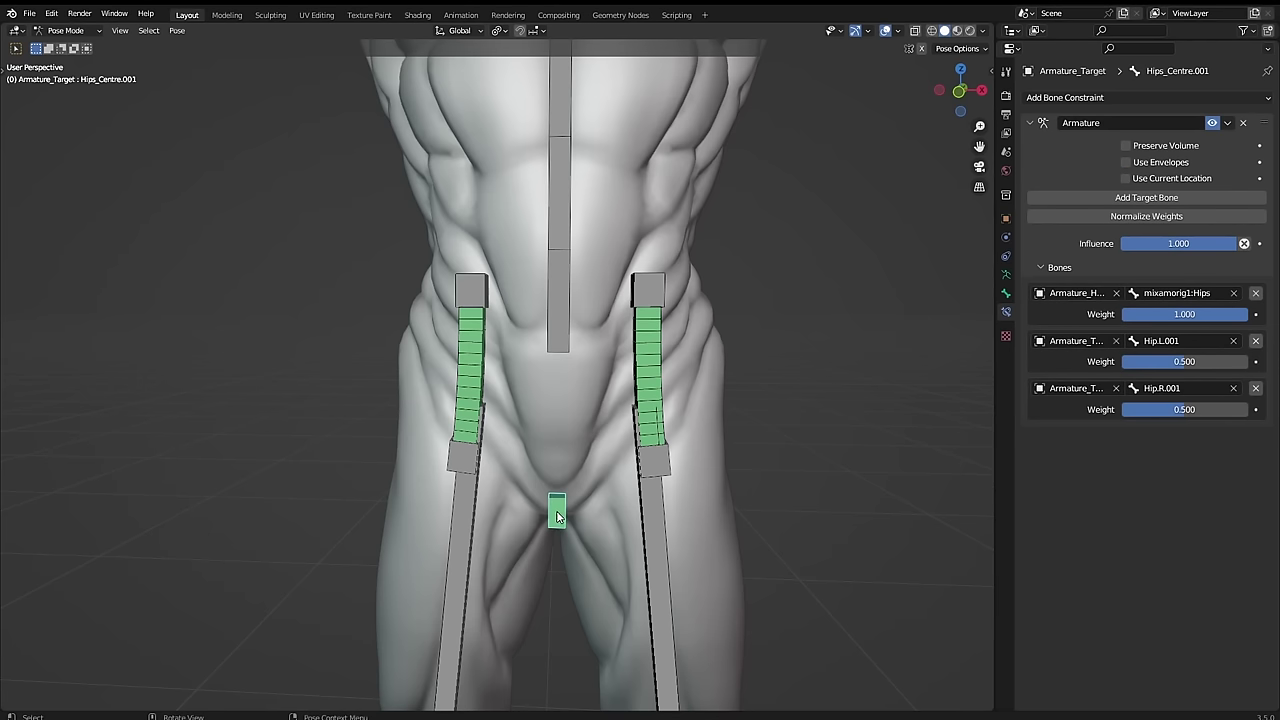
pyautogui.click(1117, 293)
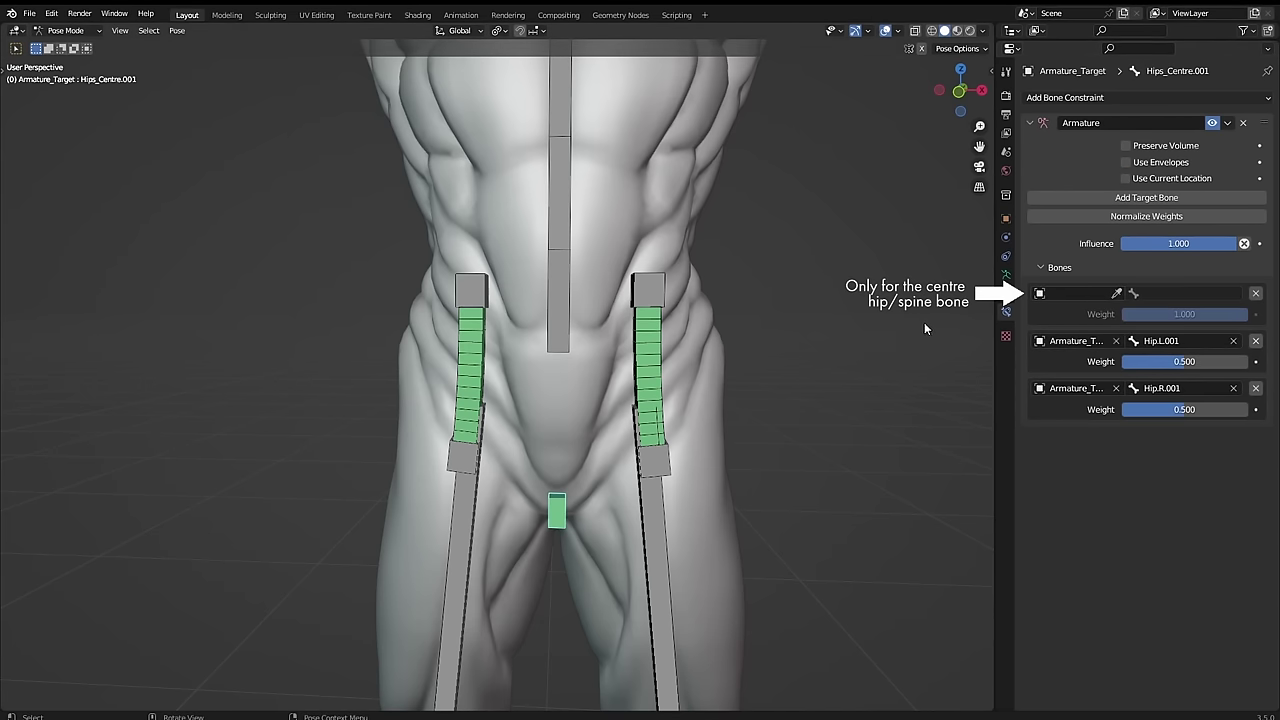
pyautogui.click(1117, 293)
pyautogui.click(556, 332)
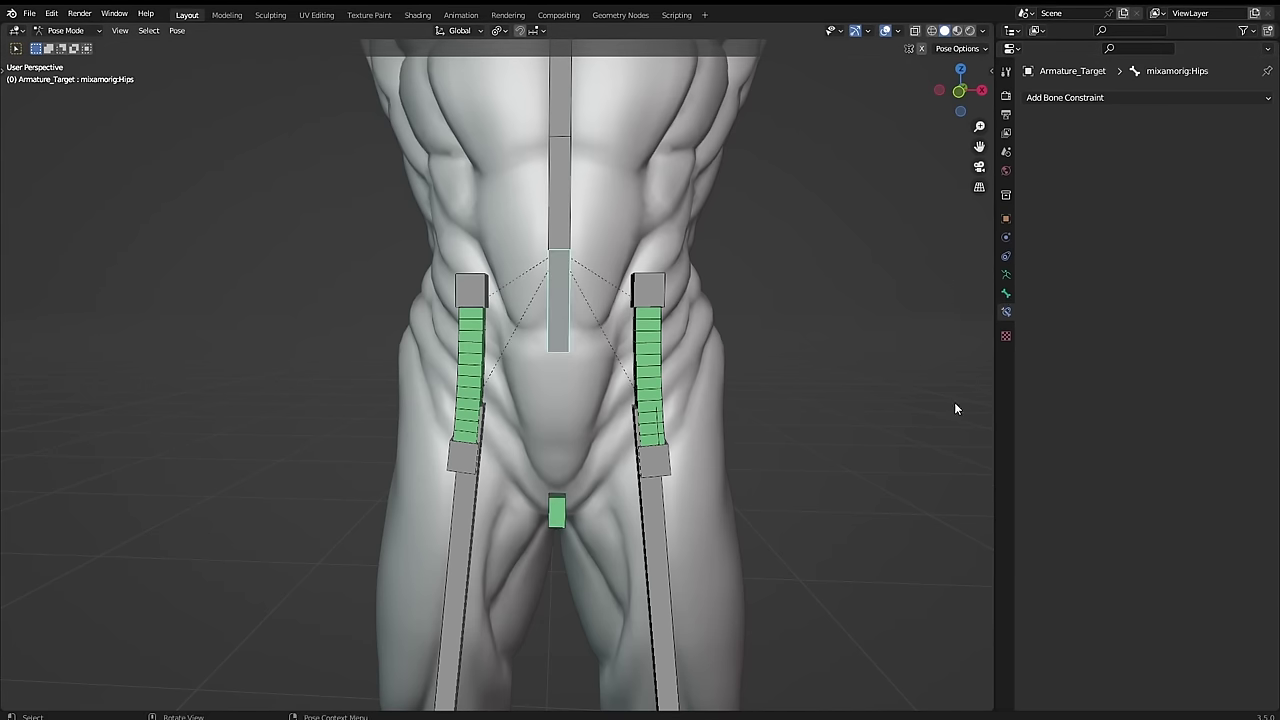
pyautogui.click(1006, 293)
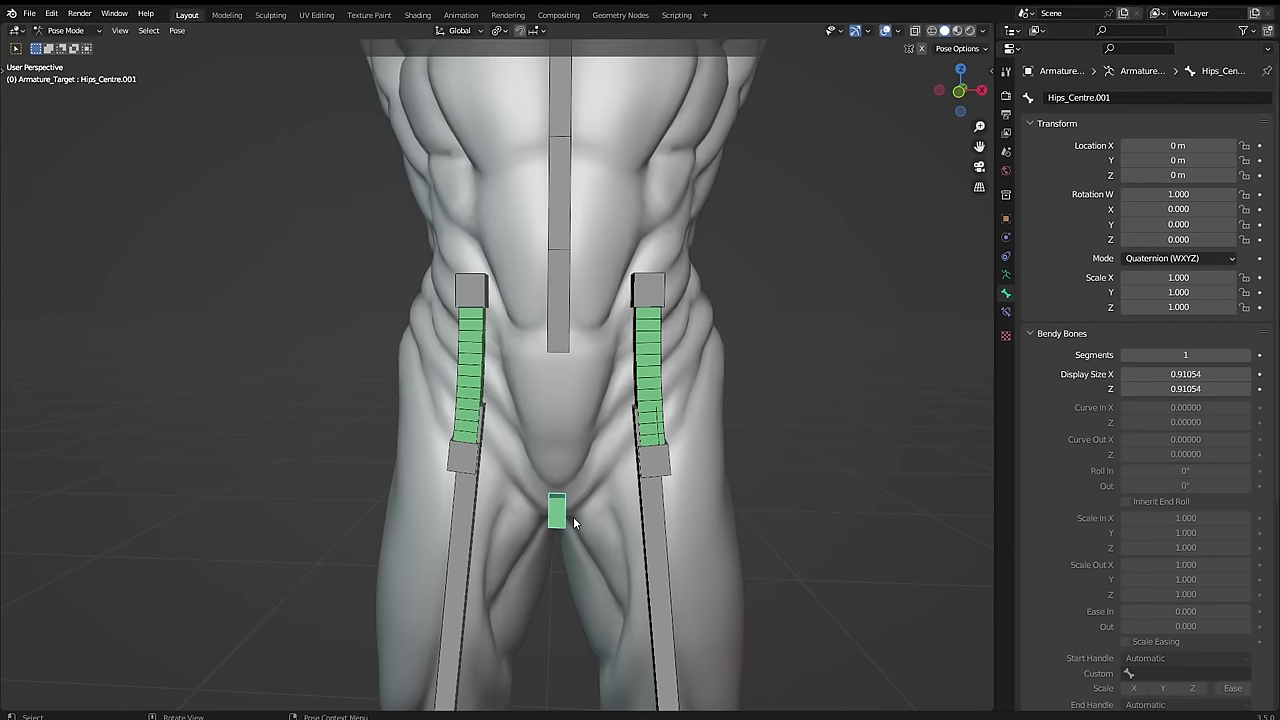
pyautogui.click(1006, 312)
pyautogui.click(1158, 293)
pyautogui.click(1143, 315)
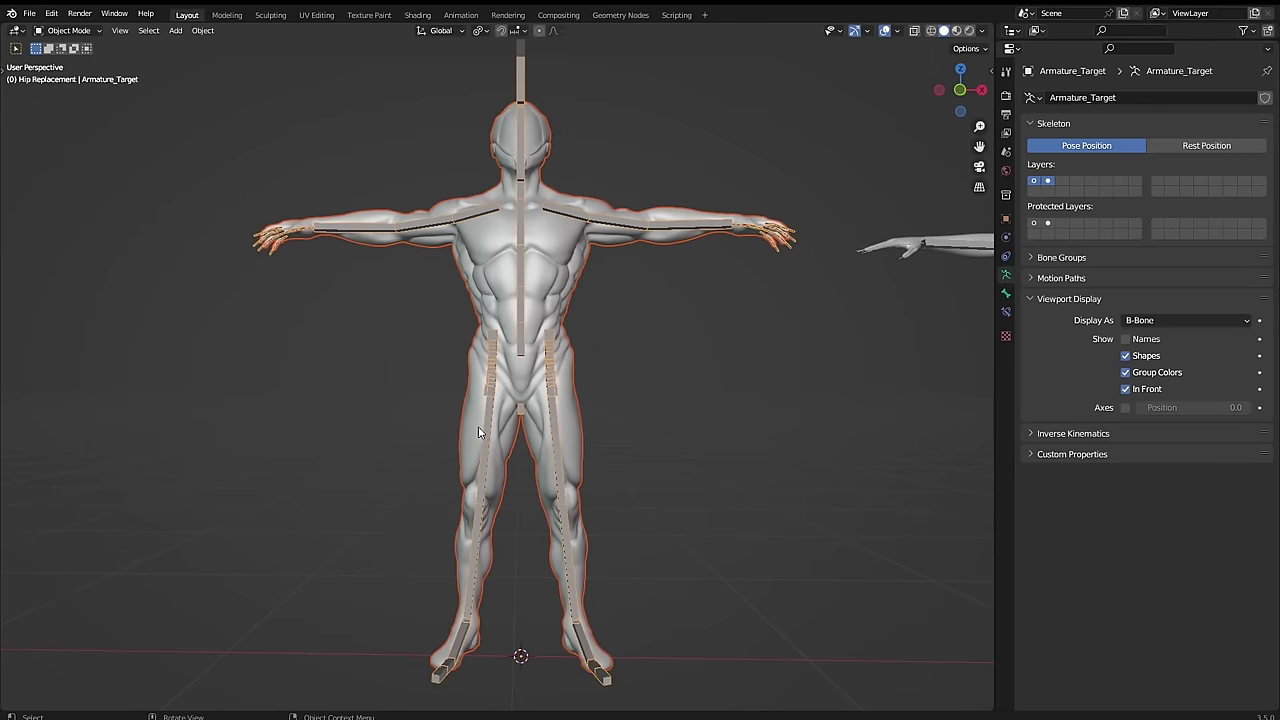
# - Parent the muscular character mesh to Armature_Target in Object Mode
pyautogui.hotkey('ctrl', 'p')
pyautogui.click(208, 333)
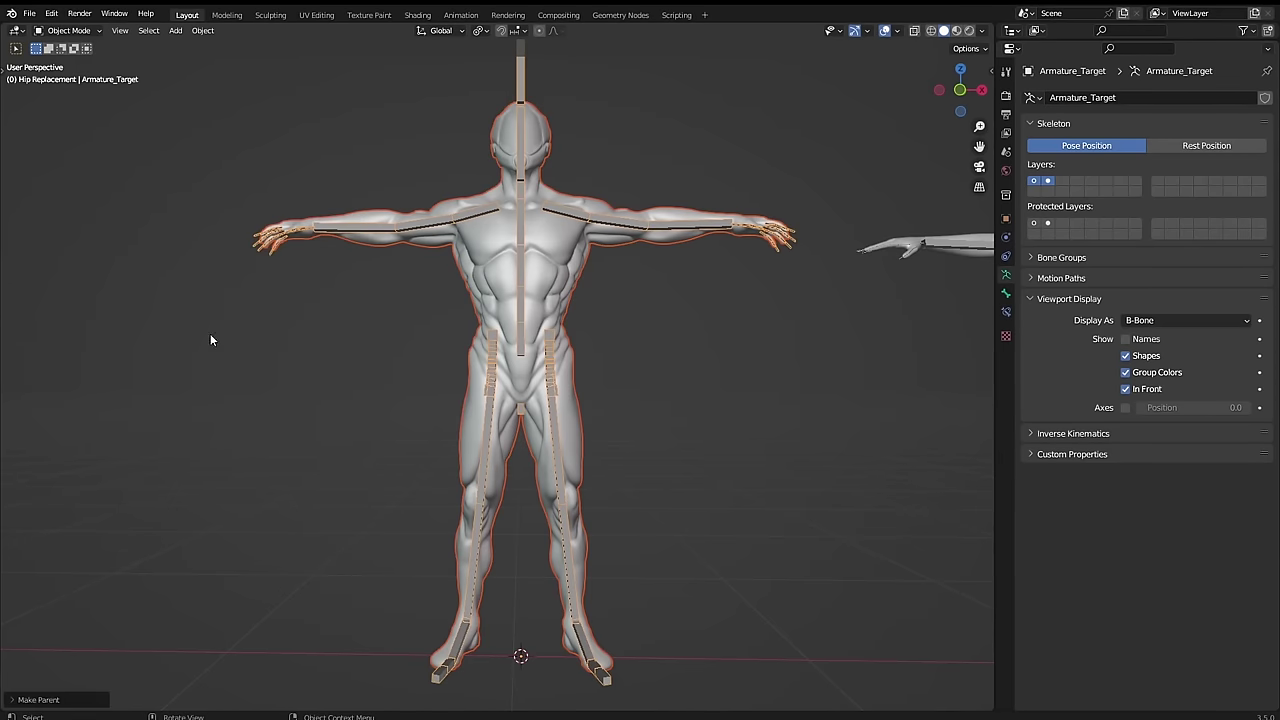
# - In Pose Mode, rotate both upper leg bones outward into a side split to test the deformation, then undo the rotations
pyautogui.hotkey('ctrl', 'Tab')
pyautogui.click(558, 436)
pyautogui.press('r')
pyautogui.click(645, 417)
pyautogui.click(488, 430)
pyautogui.press('r')
pyautogui.click(392, 386)
pyautogui.moveTo(280, 492); pyautogui.dragTo(348, 508, button='middle')
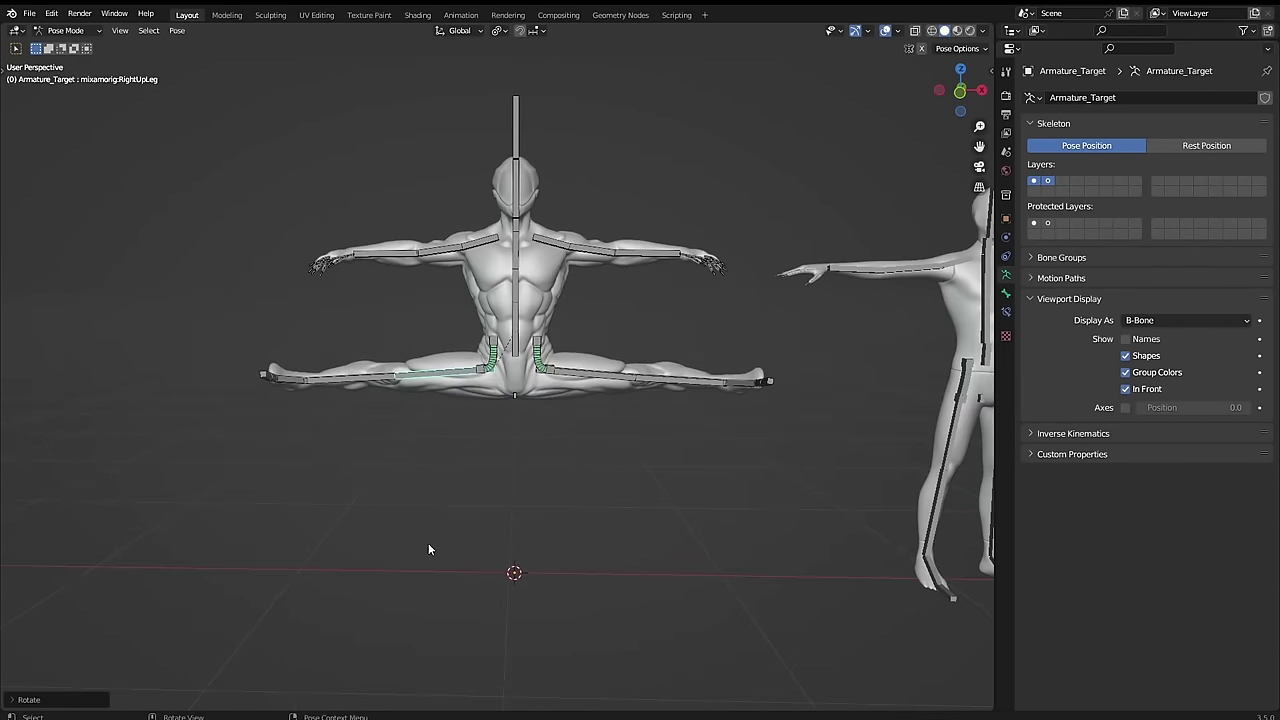
pyautogui.hotkey('ctrl', 'z')
pyautogui.hotkey('ctrl', 'z')
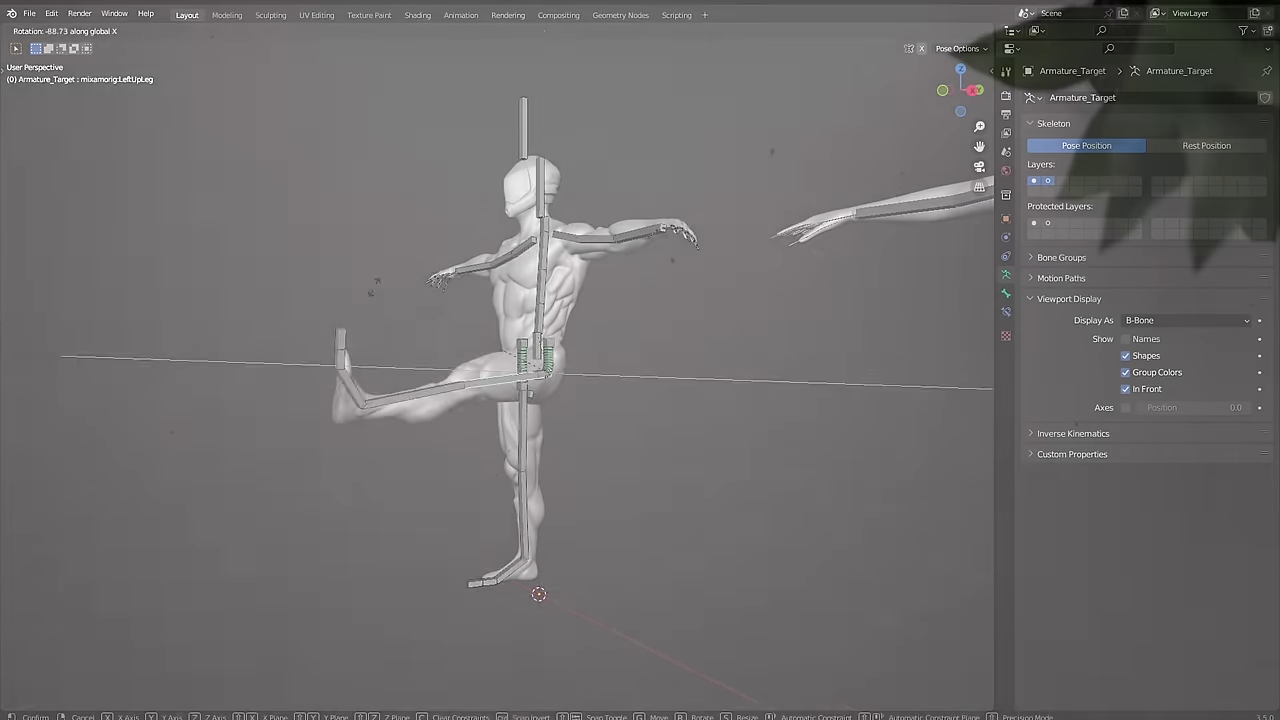